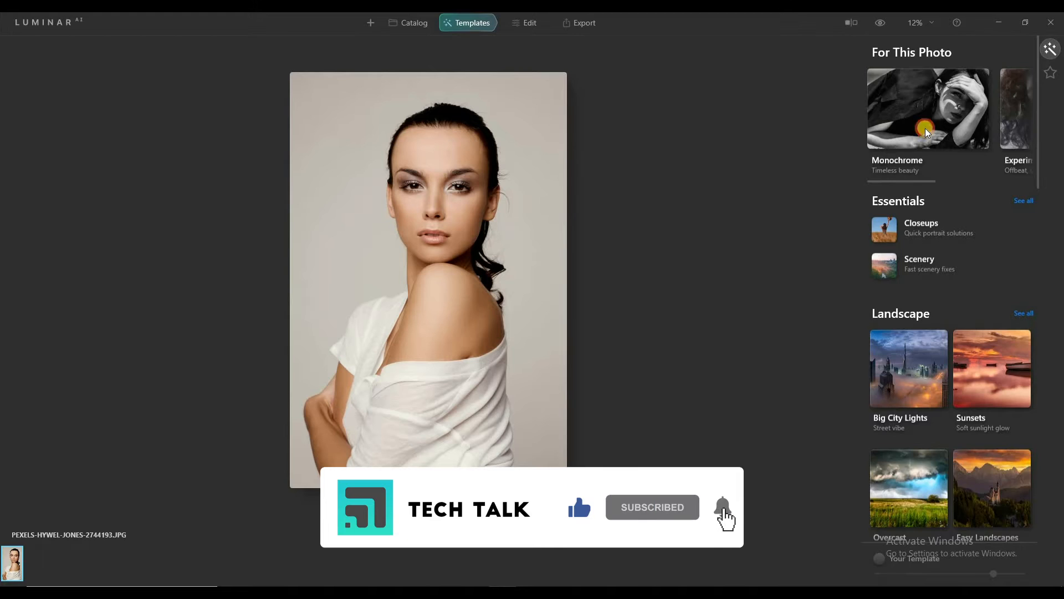
Step: Try the Elegant Matte, Soulful, Film Grain, Lighthouse and Low Key templates of the Monochrome collection on the portrait
{"action": "left_click", "coordinate": [939, 233]}
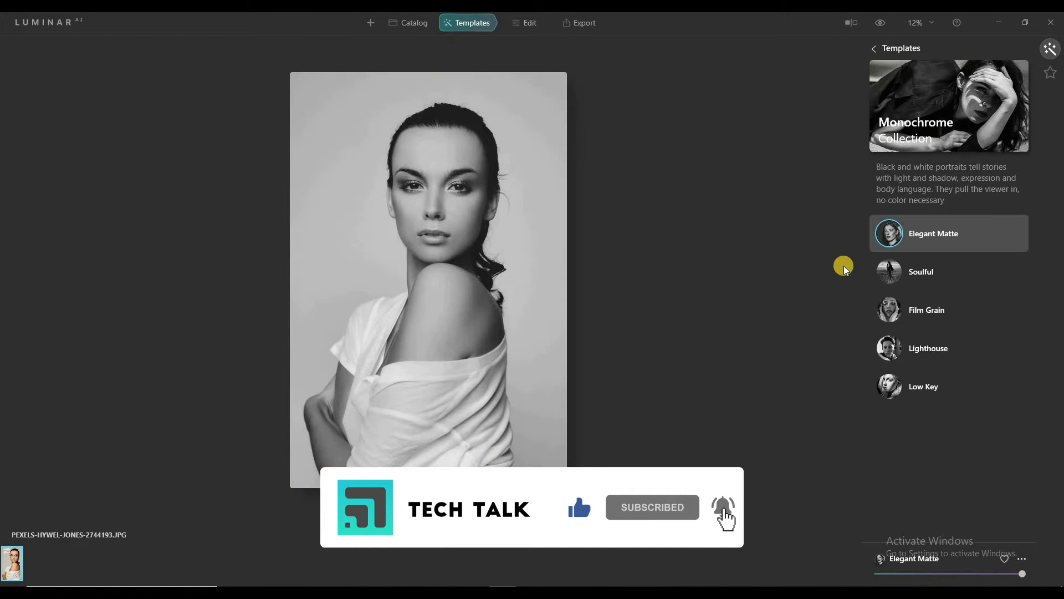
{"action": "left_click", "coordinate": [925, 272]}
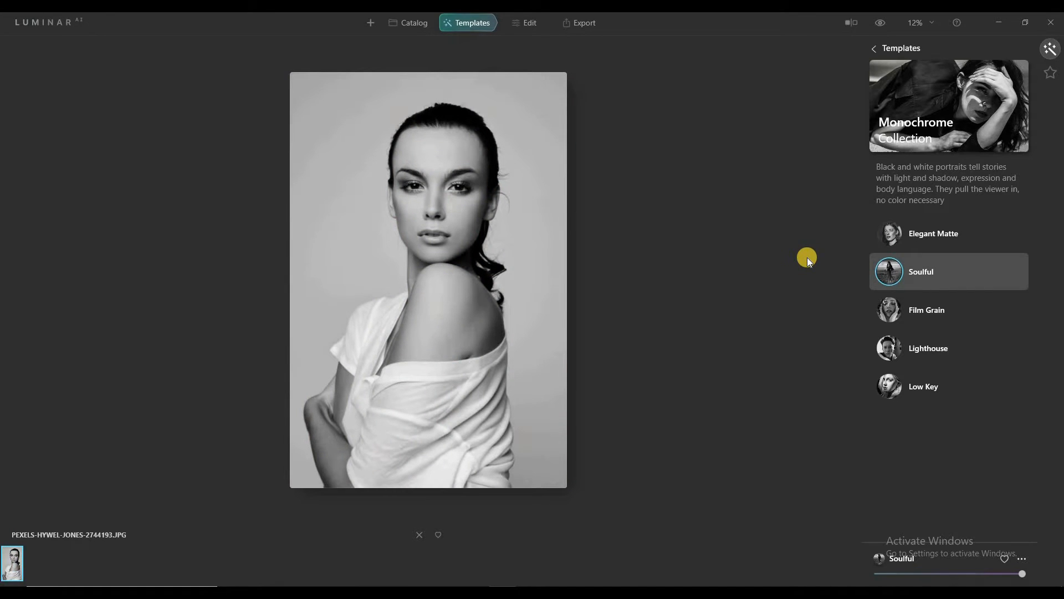
{"action": "left_click", "coordinate": [926, 308]}
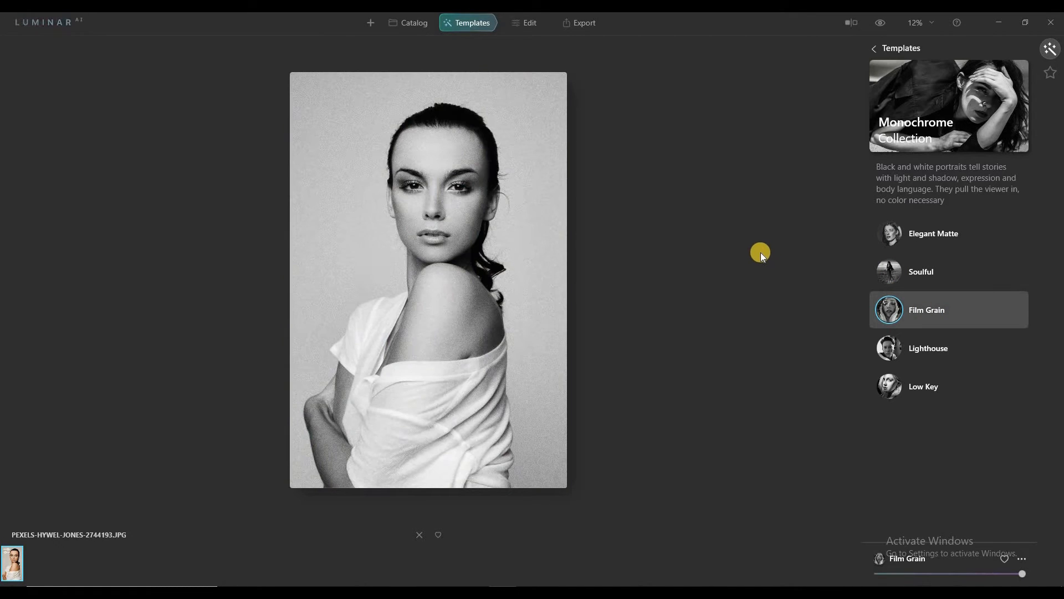
{"action": "left_click", "coordinate": [923, 349]}
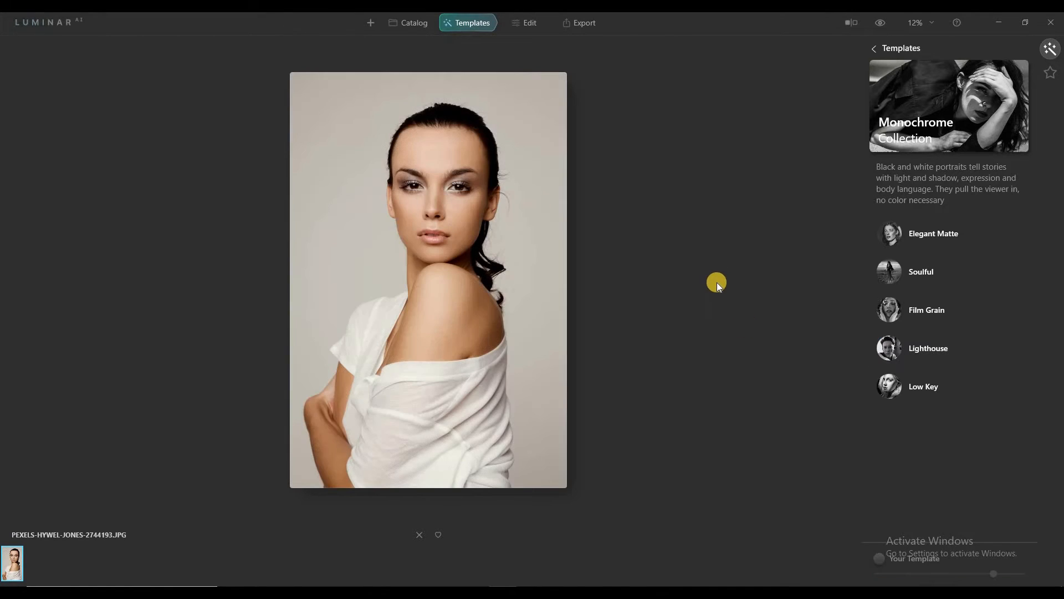
{"action": "left_click", "coordinate": [933, 388]}
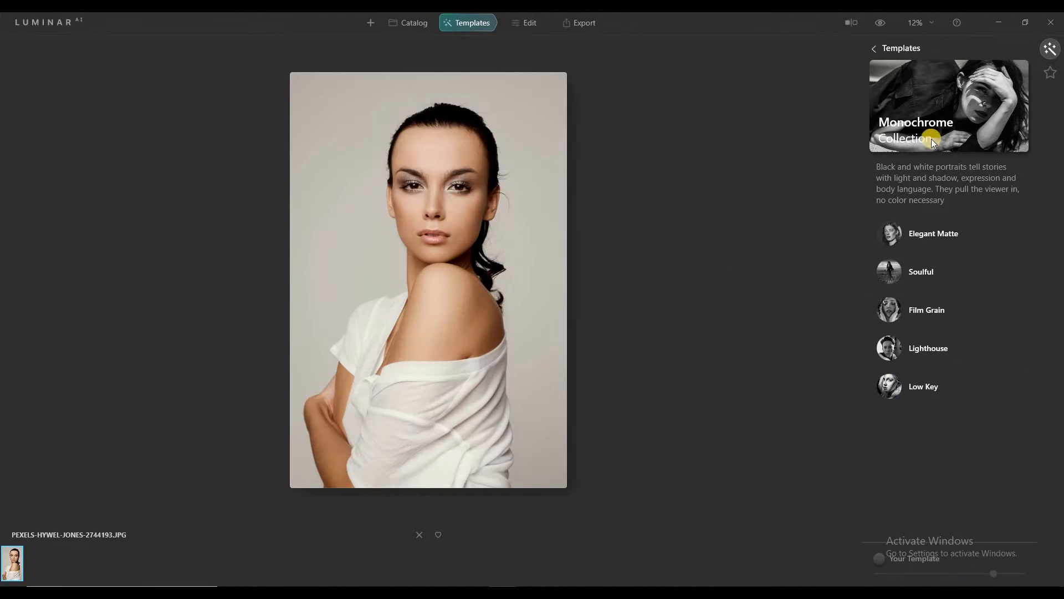
Step: Try the Experimental collection's templates from Burned Film through Color Ramp on the portrait, and apply Glow
{"action": "left_click", "coordinate": [872, 48]}
{"action": "left_click", "coordinate": [985, 130]}
{"action": "left_click", "coordinate": [927, 247]}
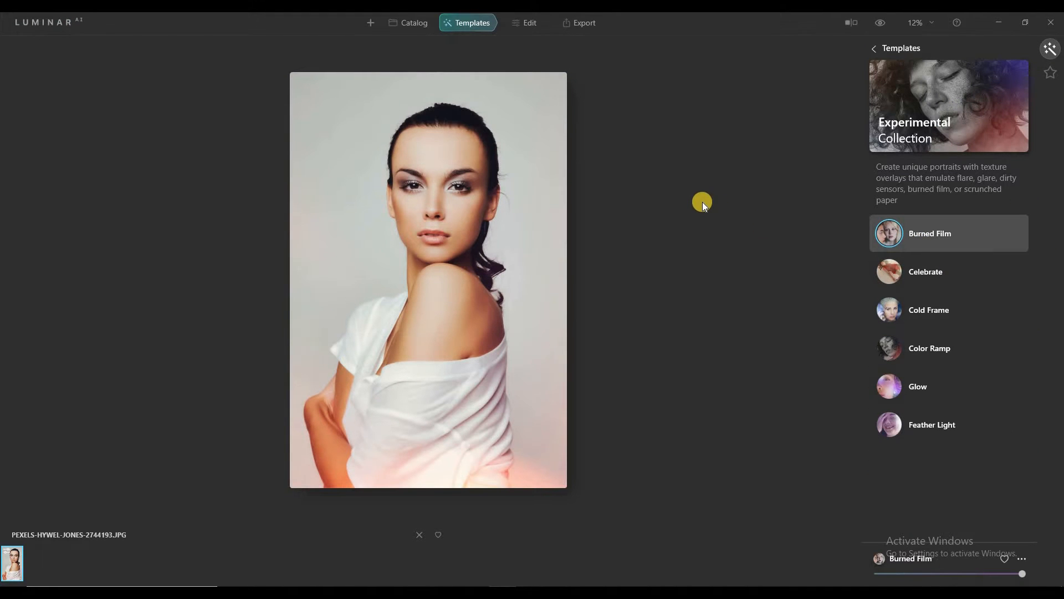
{"action": "left_click", "coordinate": [929, 272]}
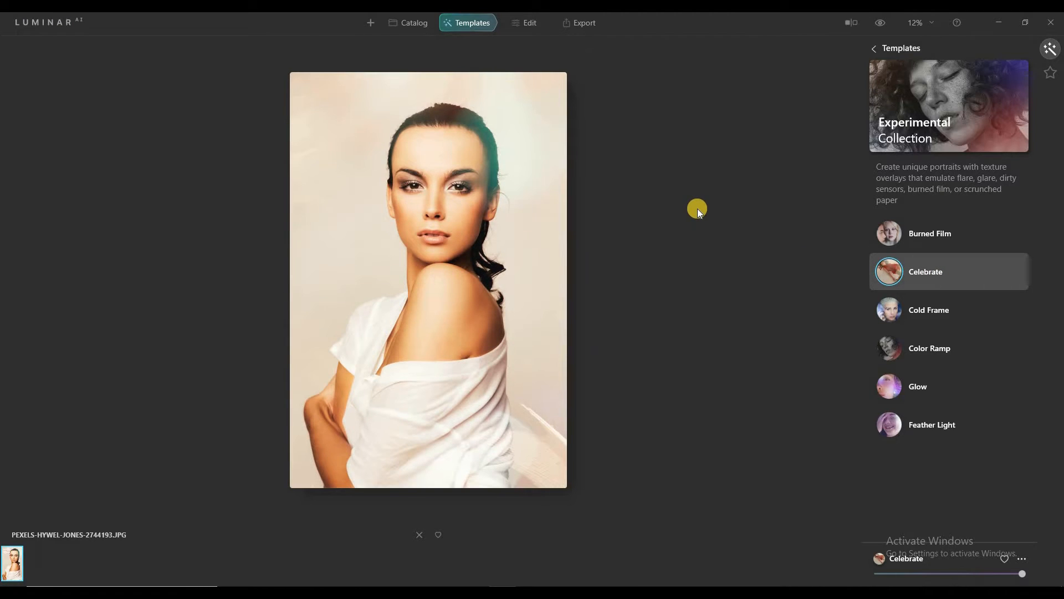
{"action": "left_click", "coordinate": [934, 310]}
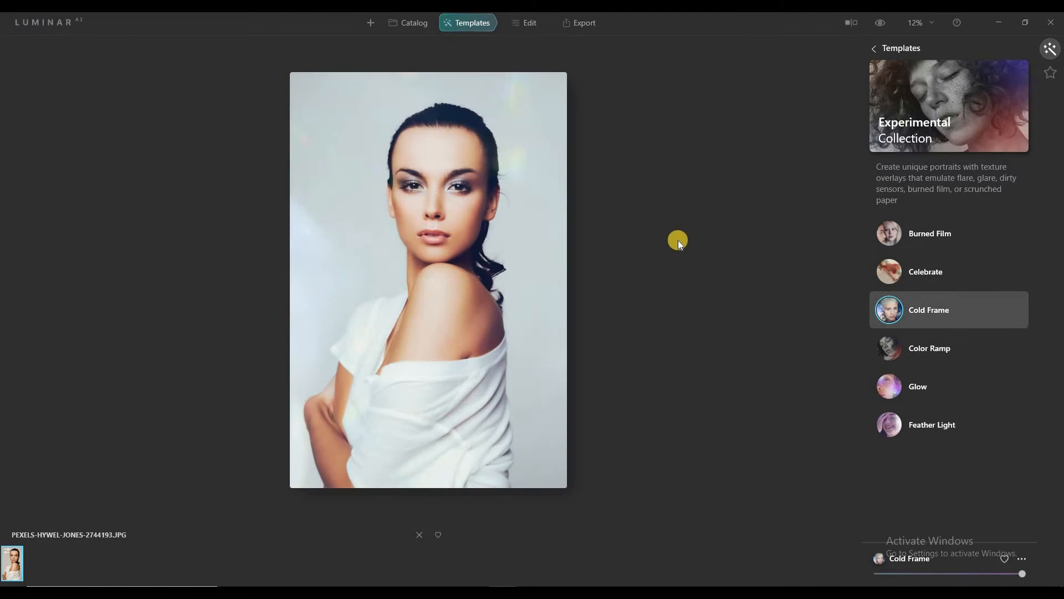
{"action": "left_click", "coordinate": [941, 346]}
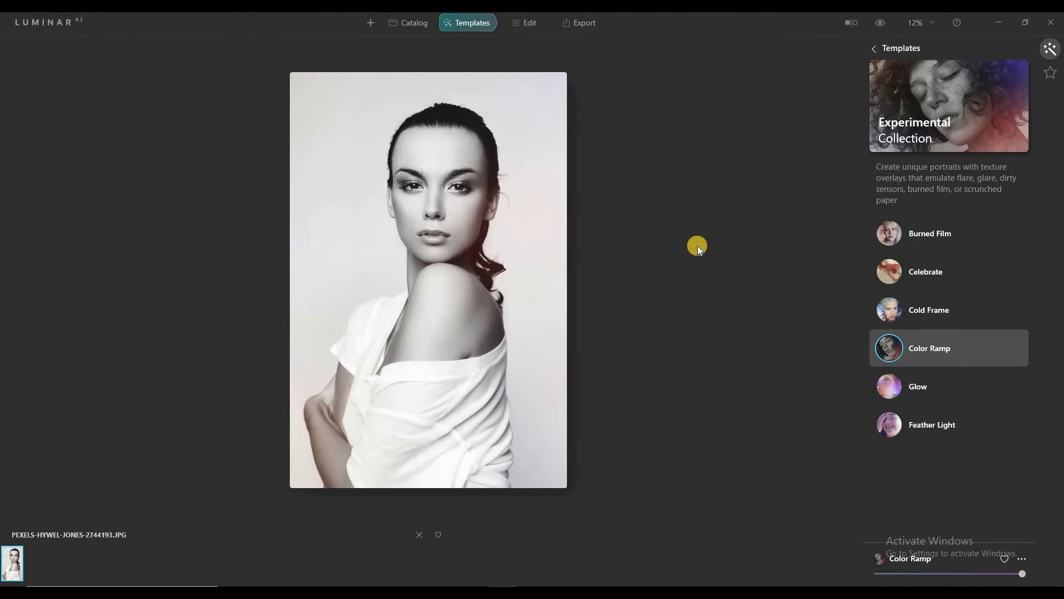
{"action": "left_click", "coordinate": [917, 386]}
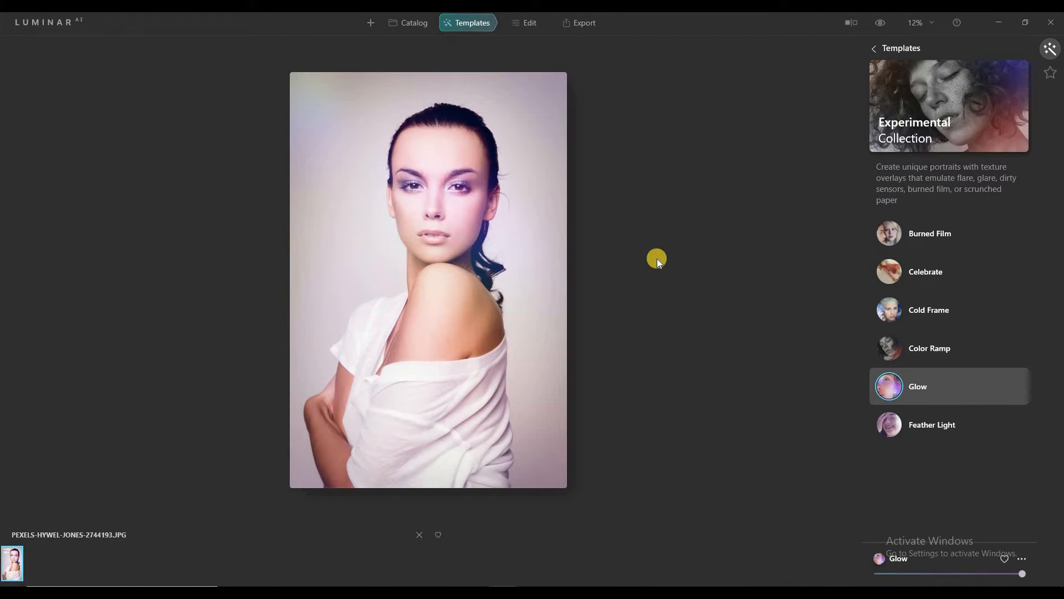
Step: Set the Enhance AI Accent to 49 and compare the face with and without the enhancement
{"action": "left_click", "coordinate": [529, 23]}
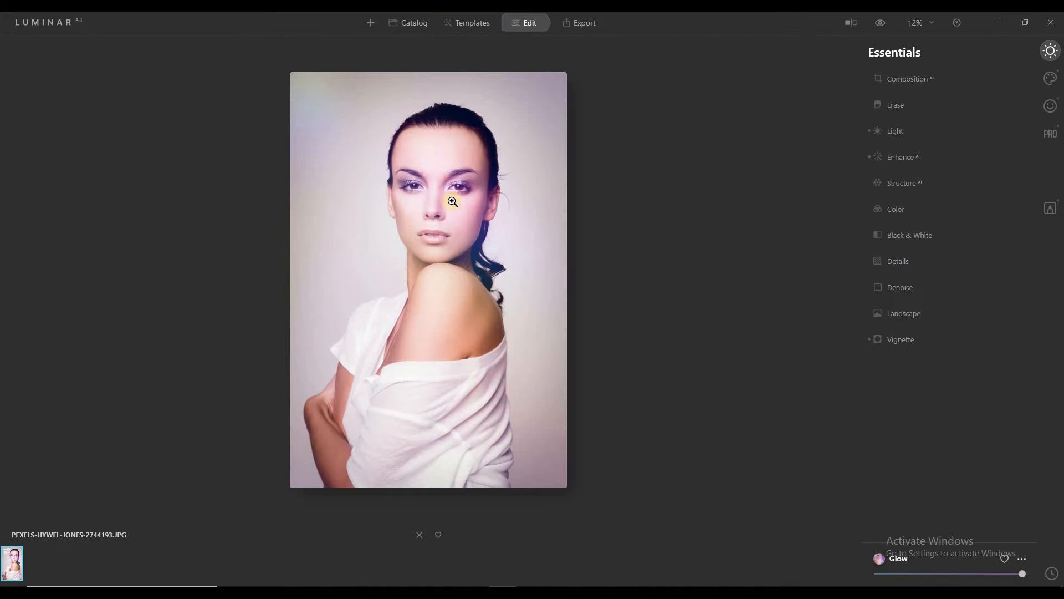
{"action": "left_click", "coordinate": [442, 177]}
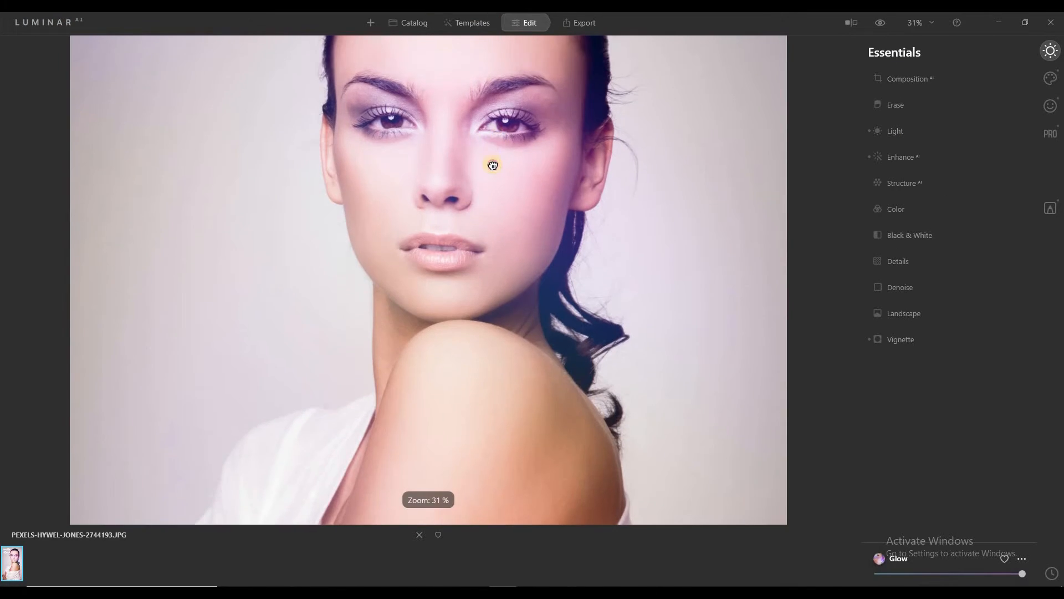
{"action": "left_click_drag", "start_coordinate": [493, 155], "coordinate": [493, 215]}
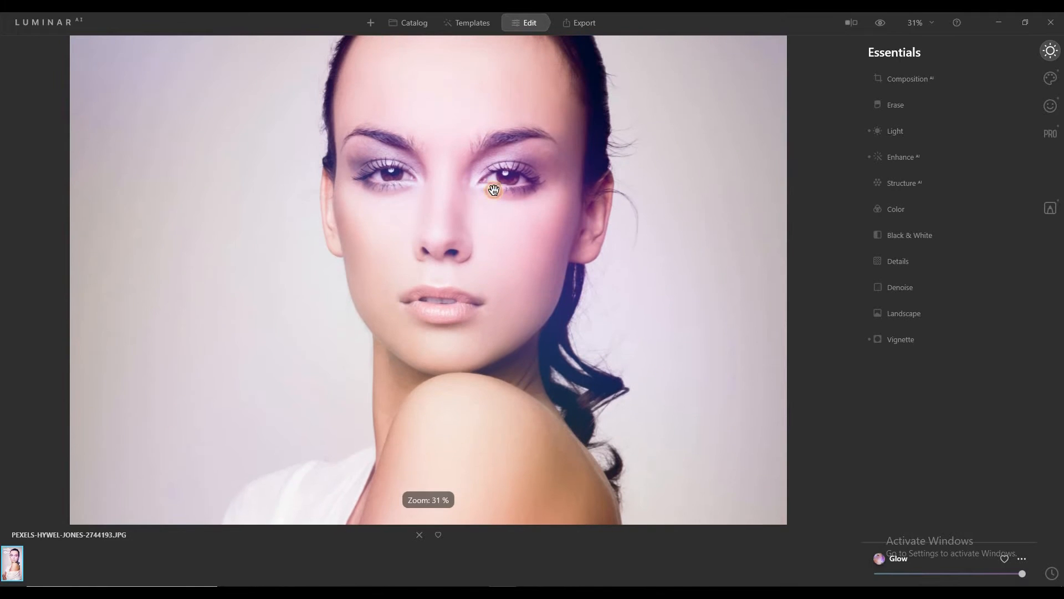
{"action": "left_click", "coordinate": [910, 158]}
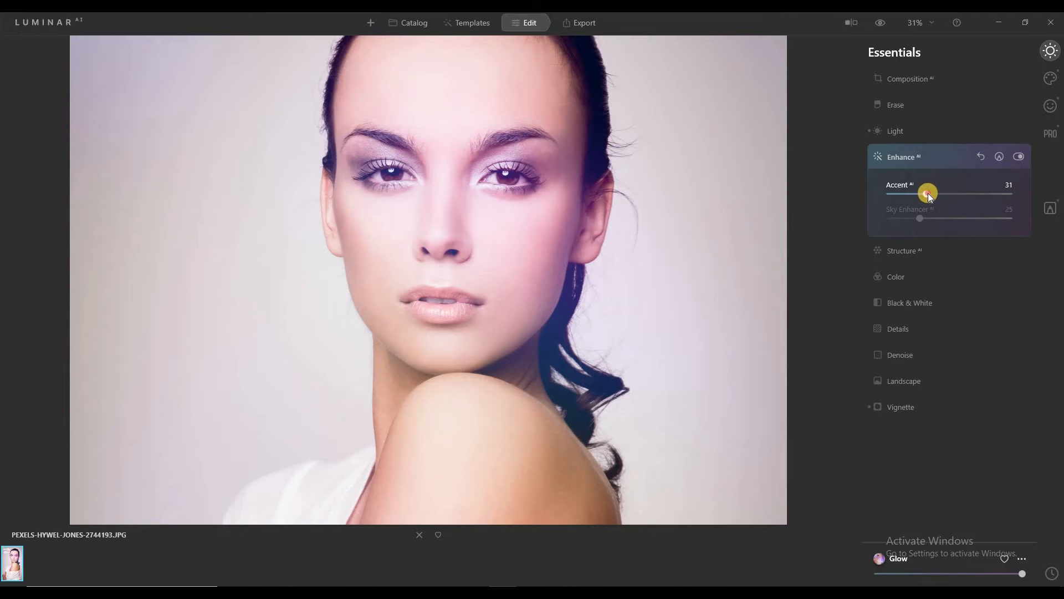
{"action": "left_click_drag", "start_coordinate": [949, 195], "coordinate": [952, 194]}
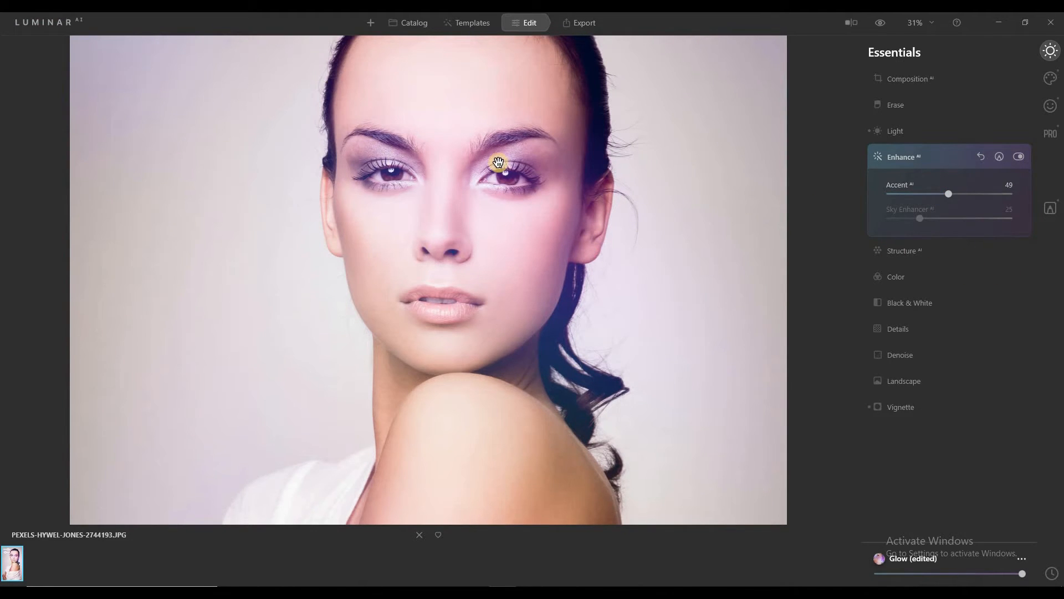
{"action": "scroll", "coordinate": [505, 174], "scroll_direction": "up", "scroll_amount": 5}
{"action": "scroll", "coordinate": [505, 175], "scroll_direction": "up", "scroll_amount": 1}
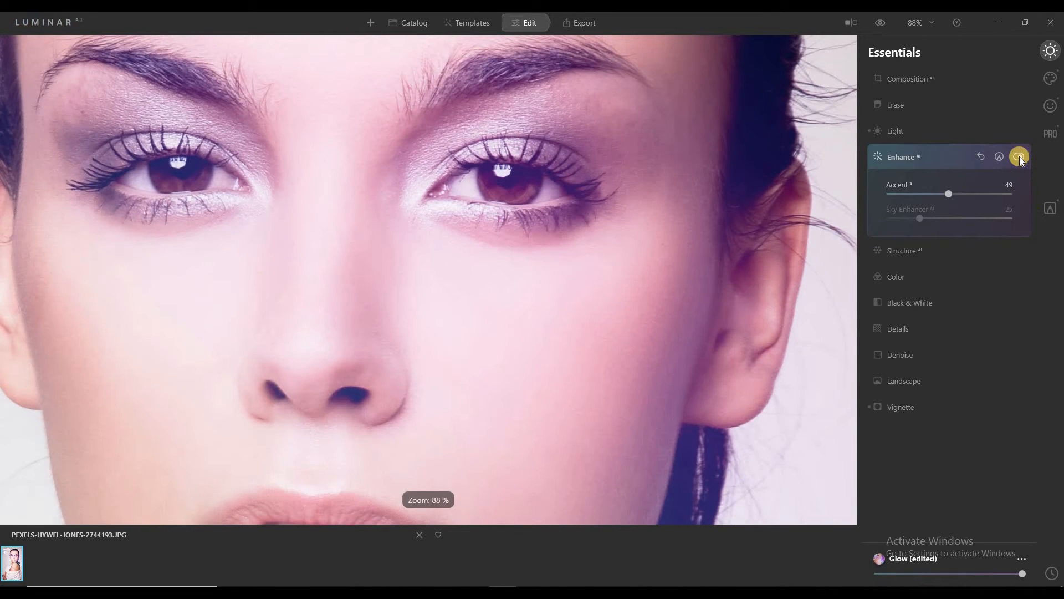
{"action": "left_click", "coordinate": [1019, 157]}
{"action": "left_click", "coordinate": [1020, 156]}
{"action": "left_click", "coordinate": [928, 221]}
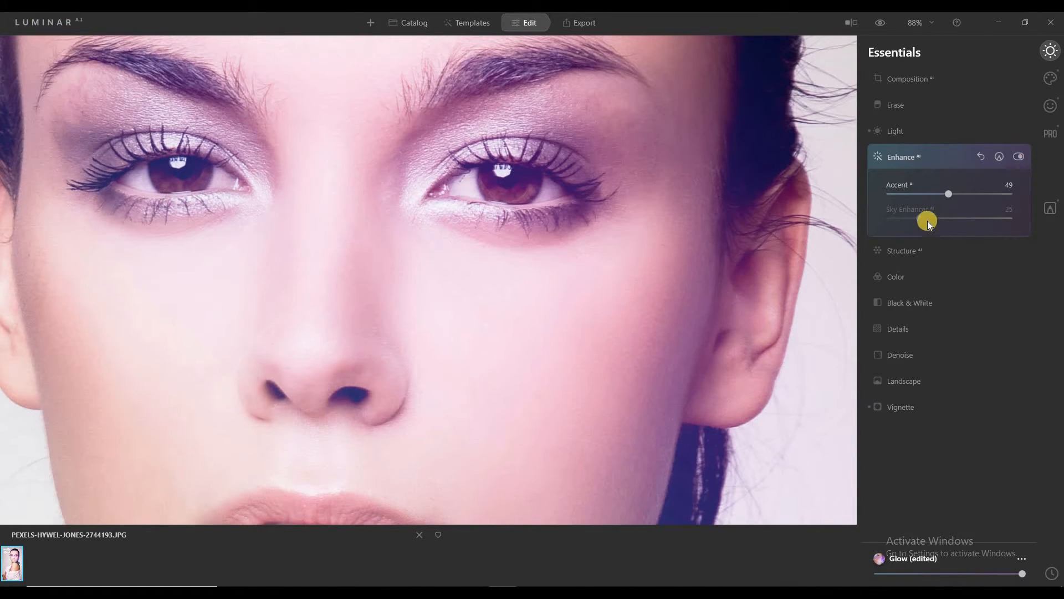
{"action": "left_click", "coordinate": [947, 163]}
Step: Set the Structure AI Amount to 53 and compare the face with and without it
{"action": "left_click", "coordinate": [907, 183]}
{"action": "left_click_drag", "start_coordinate": [952, 220], "coordinate": [982, 220]}
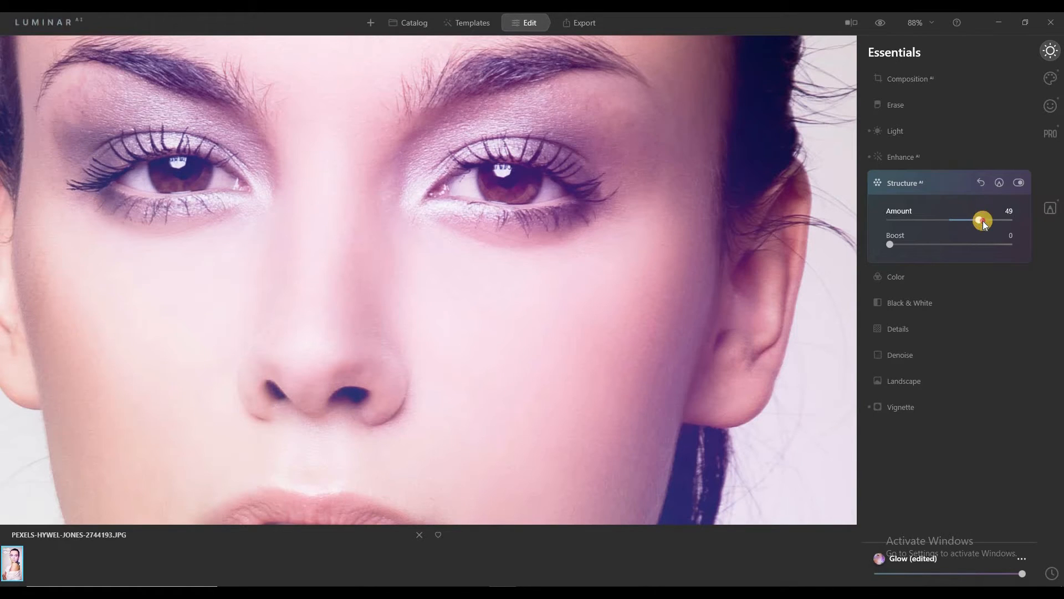
{"action": "left_click", "coordinate": [1020, 183]}
{"action": "left_click", "coordinate": [1020, 183]}
Step: Slightly increase the color Saturation of the portrait
{"action": "left_click", "coordinate": [663, 184]}
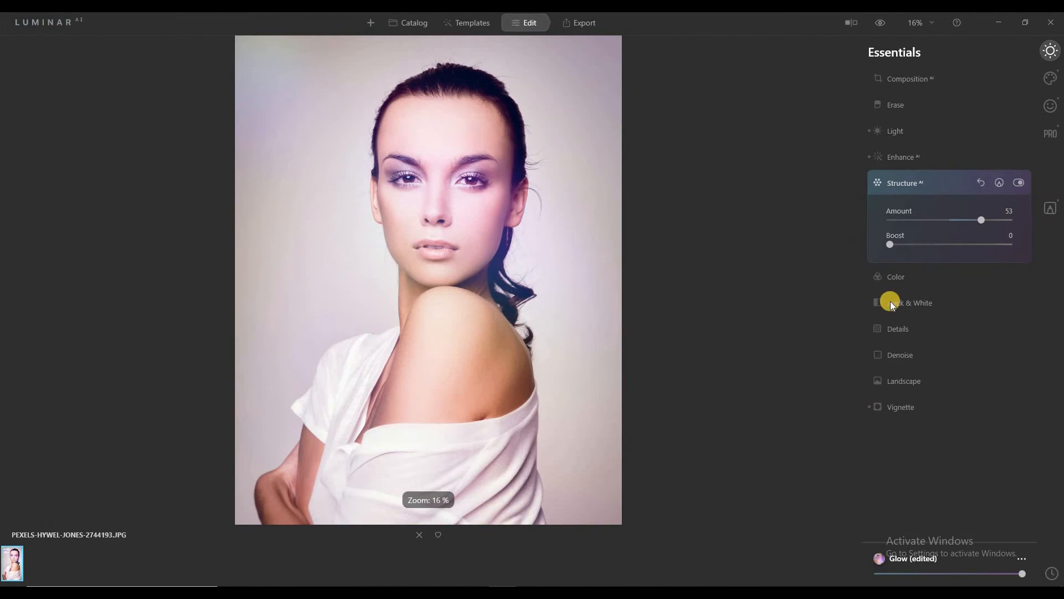
{"action": "left_click", "coordinate": [898, 277]}
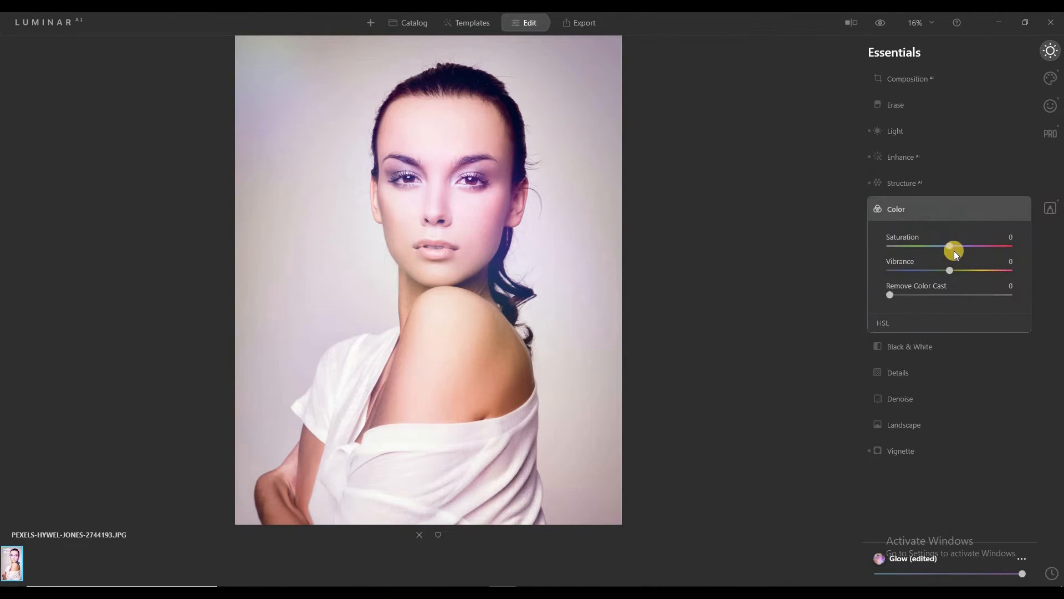
{"action": "left_click_drag", "start_coordinate": [952, 246], "coordinate": [962, 245]}
Step: Look through the LUTs available for the creative Mood effect, leaving its selection as it is
{"action": "left_click", "coordinate": [1050, 78]}
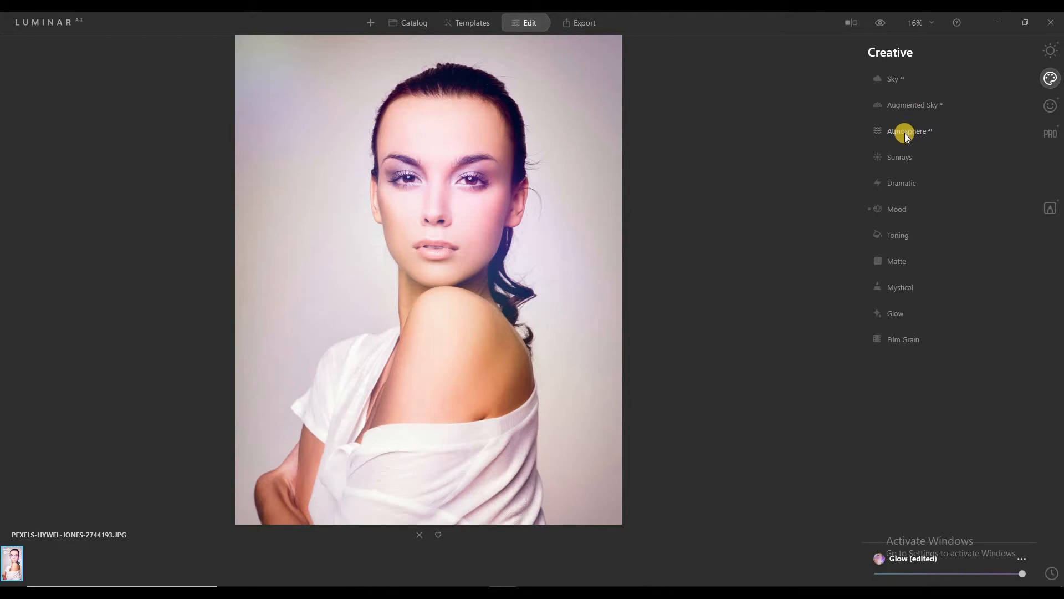
{"action": "left_click", "coordinate": [904, 207]}
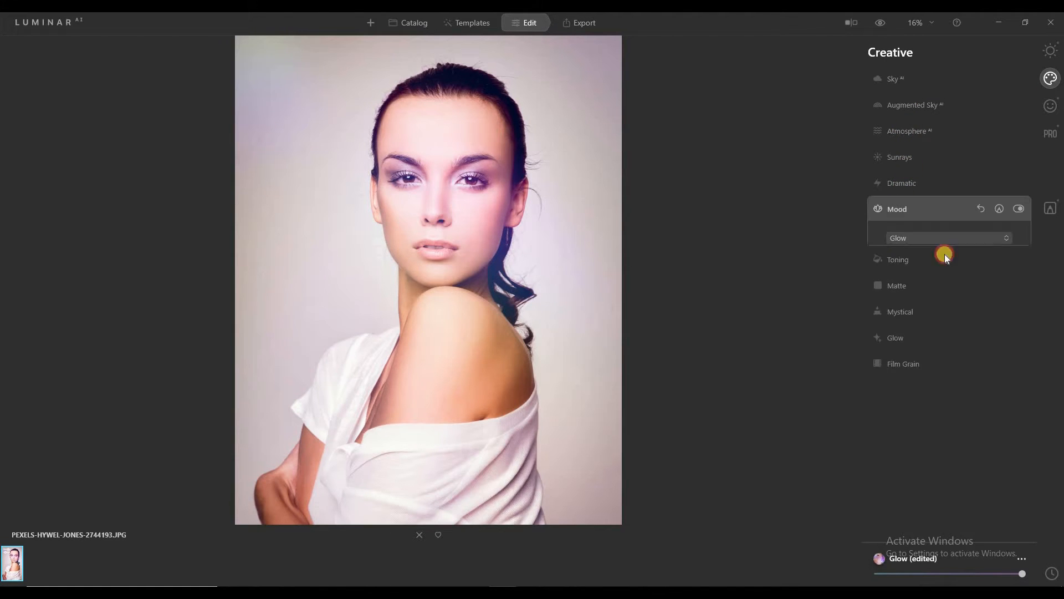
{"action": "left_click", "coordinate": [948, 239]}
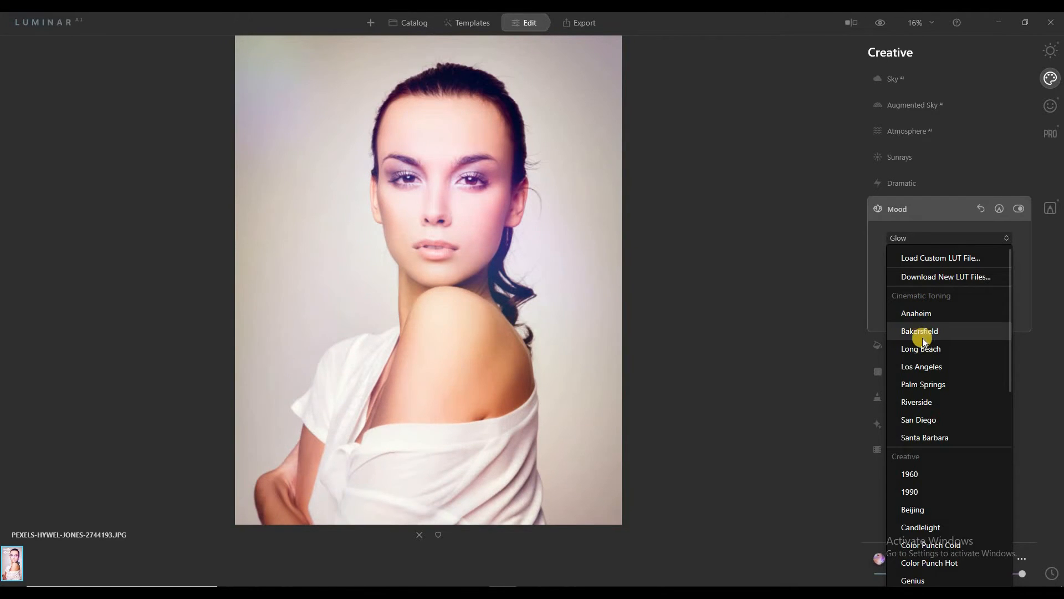
{"action": "left_click", "coordinate": [942, 207]}
Step: Set the Face AI Iris Flare to 84 and compare the eyes with and without the Face AI edits
{"action": "left_click", "coordinate": [1050, 106]}
{"action": "left_click", "coordinate": [898, 80]}
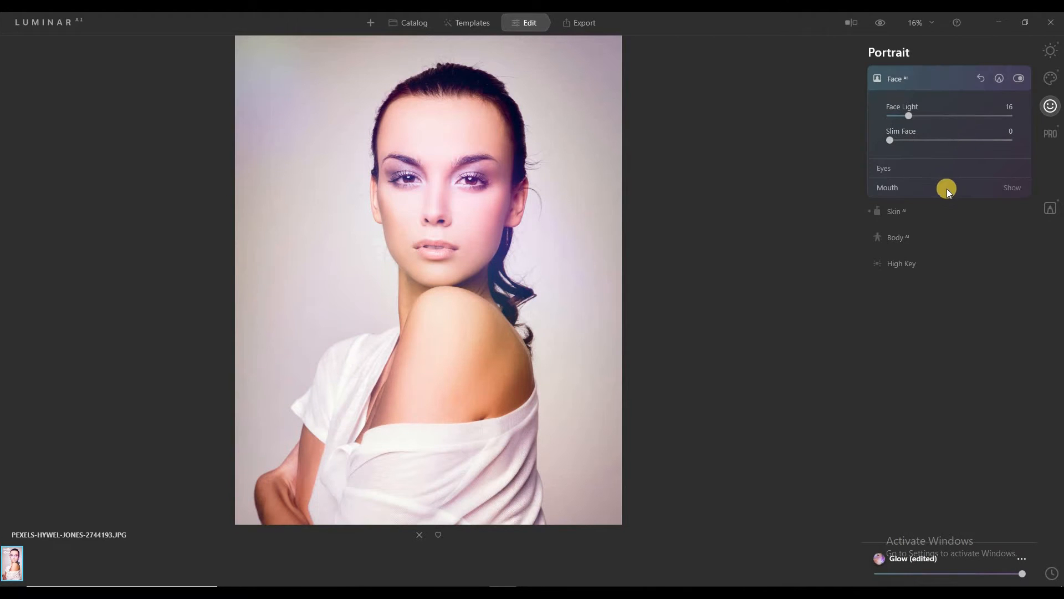
{"action": "left_click", "coordinate": [907, 172]}
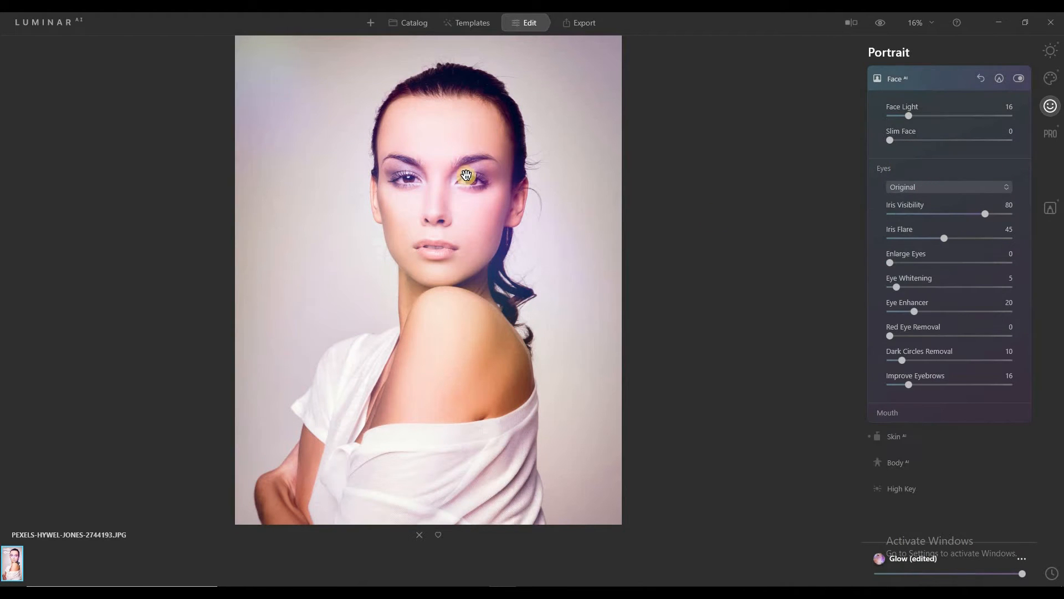
{"action": "scroll", "coordinate": [467, 176], "scroll_direction": "up", "scroll_amount": 5}
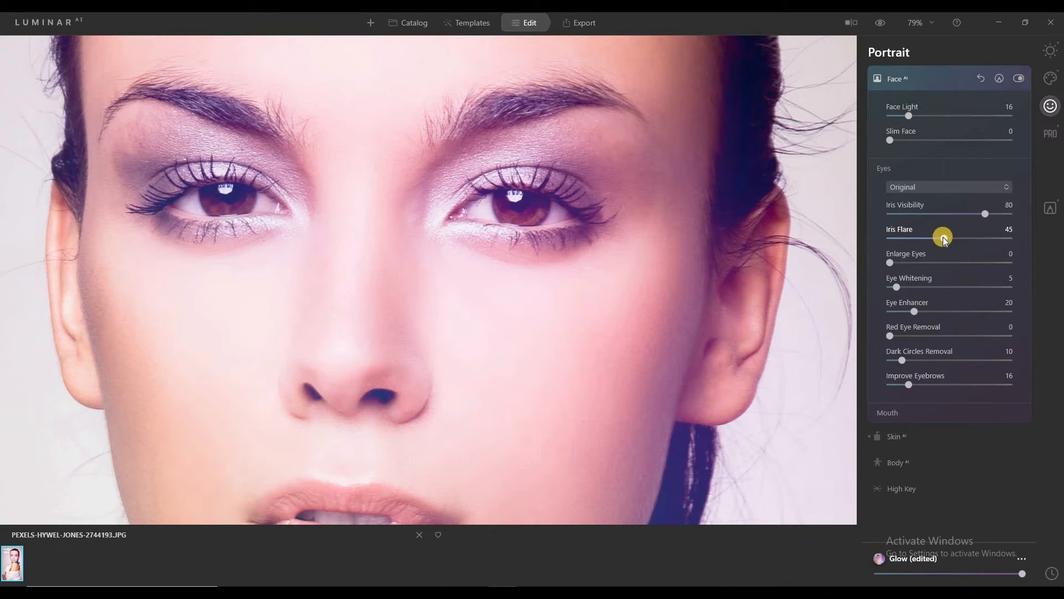
{"action": "left_click_drag", "start_coordinate": [944, 239], "coordinate": [990, 244]}
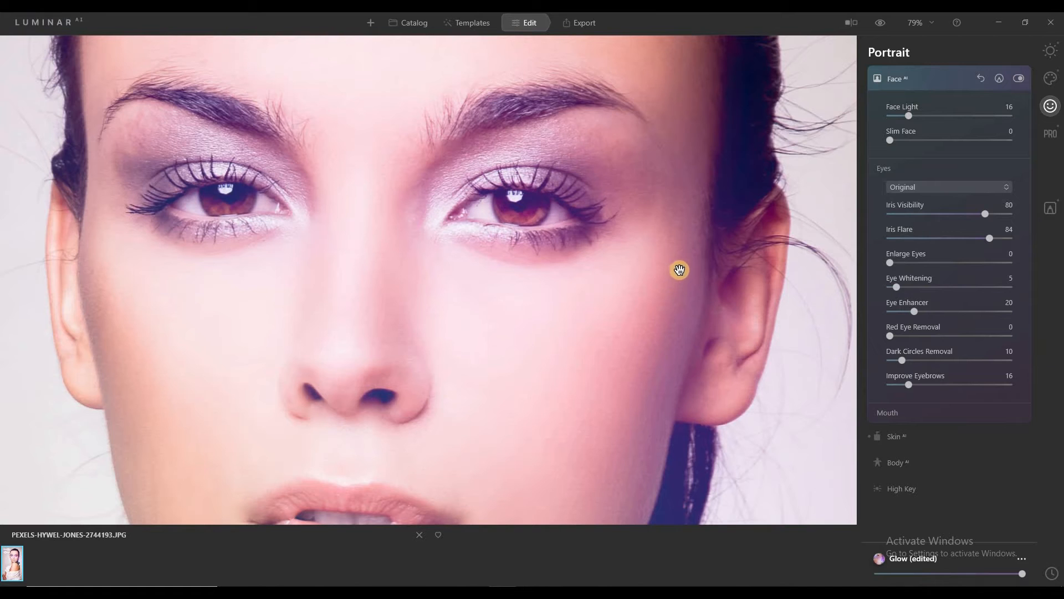
{"action": "left_click", "coordinate": [1019, 78]}
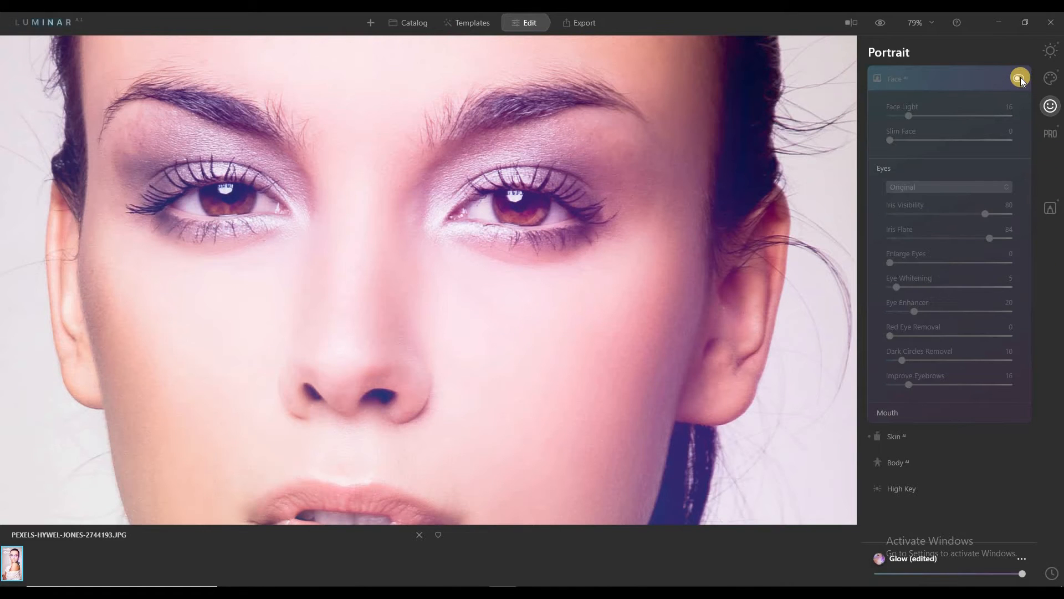
{"action": "left_click", "coordinate": [1018, 78]}
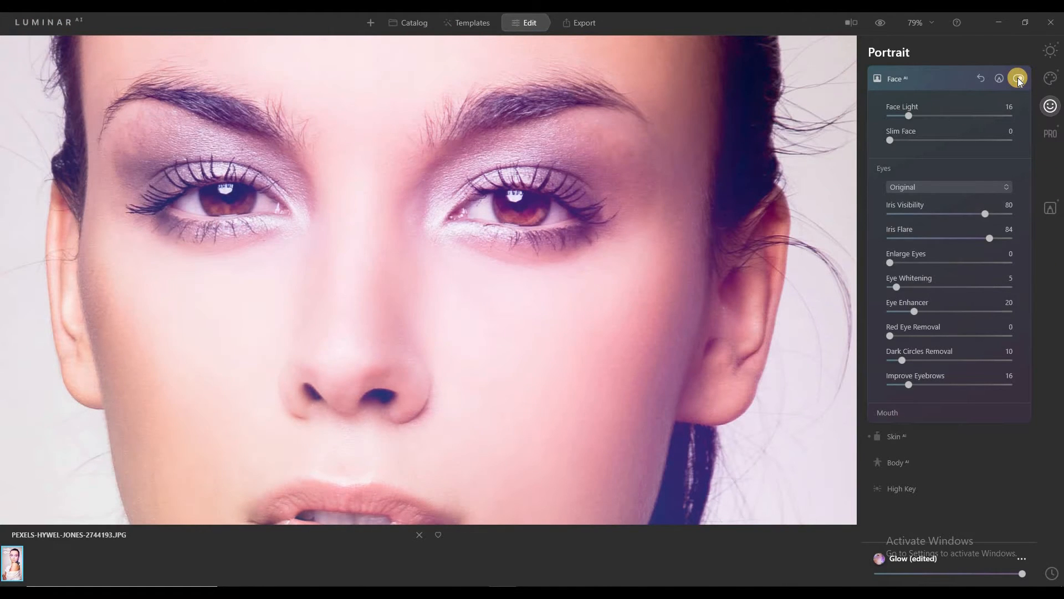
Step: Set Eye Whitening to 46, Eye Enhancer to 77 and Dark Circles Removal to 31, comparing the face with and without the Face AI edits
{"action": "left_click_drag", "start_coordinate": [900, 287], "coordinate": [945, 287]}
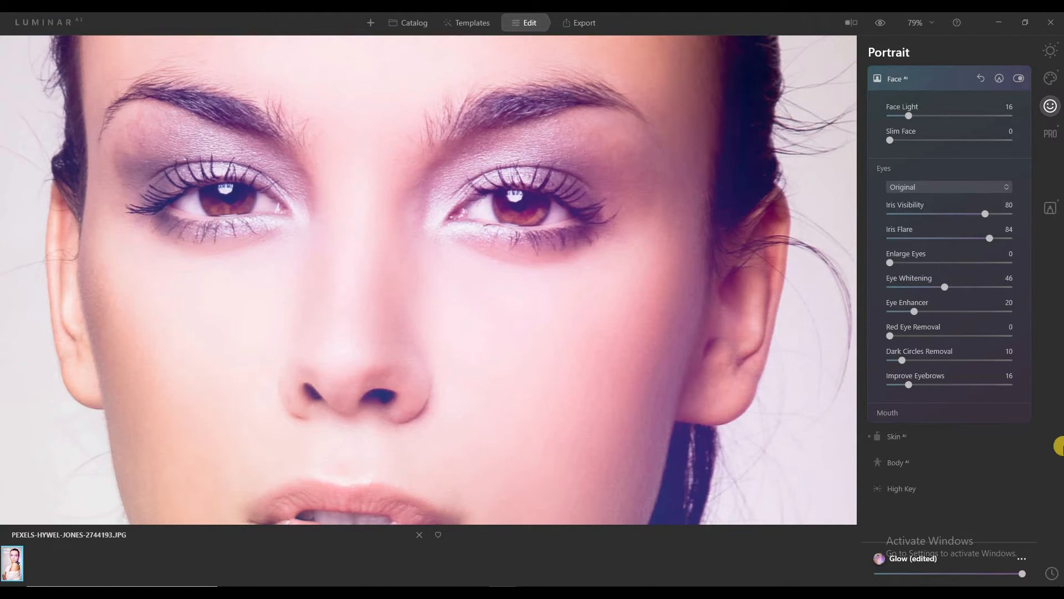
{"action": "left_click_drag", "start_coordinate": [916, 311], "coordinate": [969, 318]}
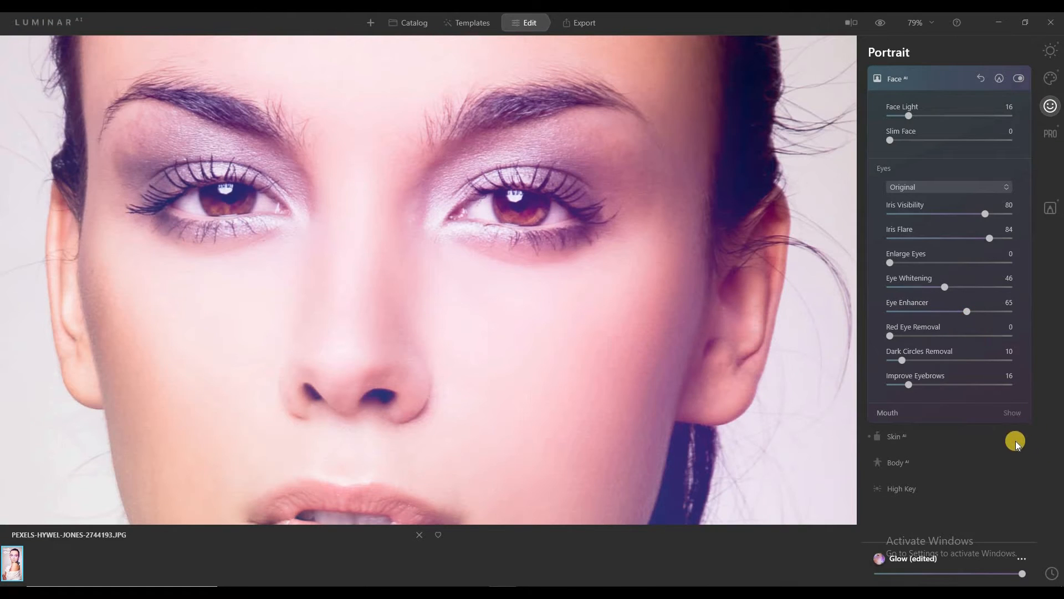
{"action": "left_click_drag", "start_coordinate": [970, 310], "coordinate": [983, 311]}
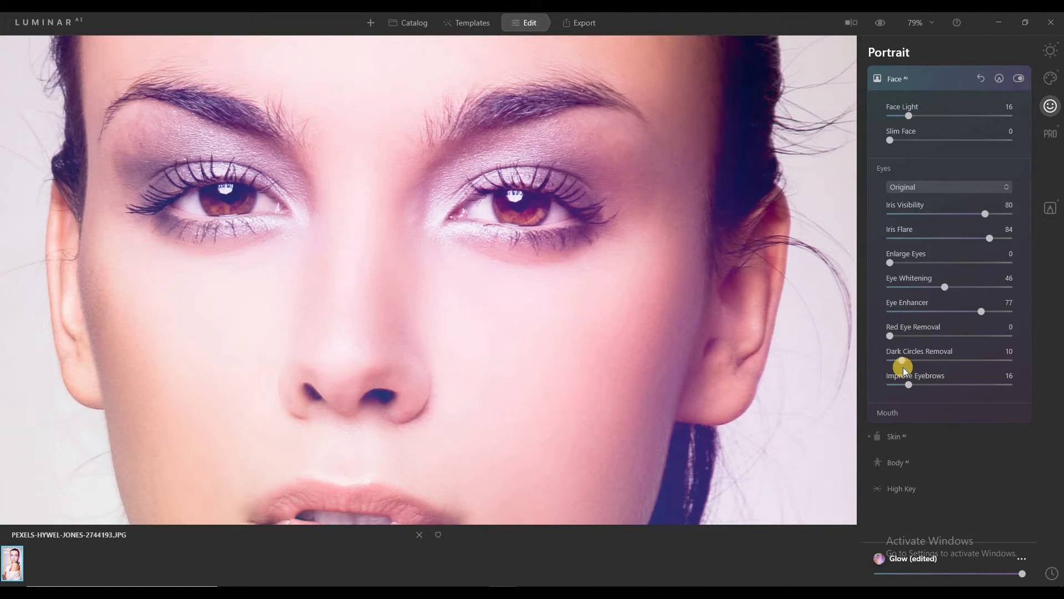
{"action": "left_click_drag", "start_coordinate": [902, 360], "coordinate": [926, 360]}
{"action": "left_click", "coordinate": [1019, 78]}
{"action": "left_click", "coordinate": [1020, 78]}
{"action": "left_click", "coordinate": [1019, 79]}
{"action": "left_click", "coordinate": [1019, 78]}
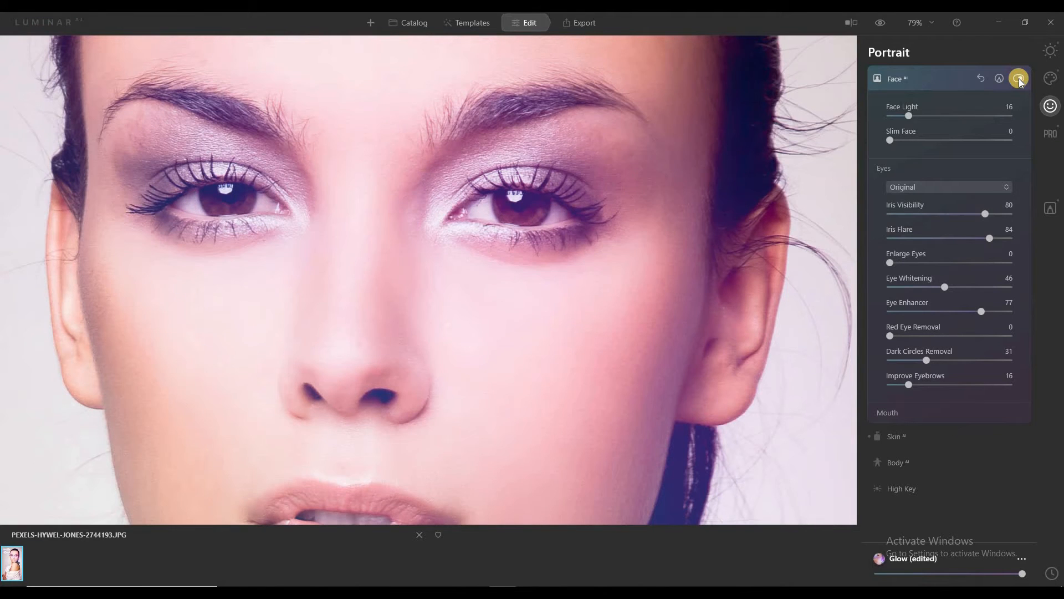
Step: Set the mouth's Lips Saturation to 22 and Lips Redness to 62 in Face AI
{"action": "left_click", "coordinate": [924, 420]}
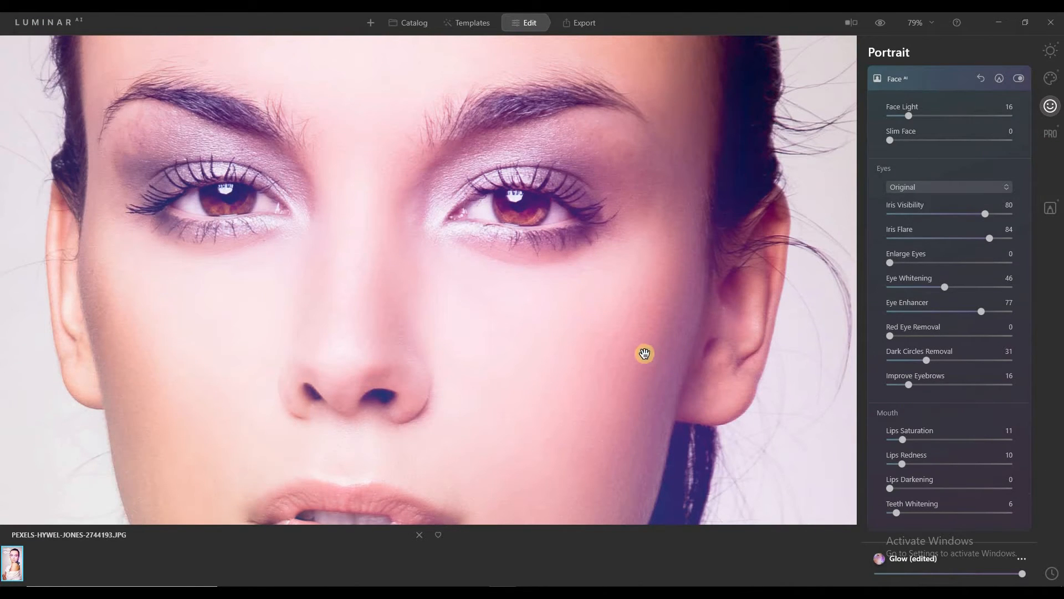
{"action": "scroll", "coordinate": [644, 352], "scroll_direction": "down", "scroll_amount": 3}
{"action": "left_click_drag", "start_coordinate": [908, 440], "coordinate": [965, 474]}
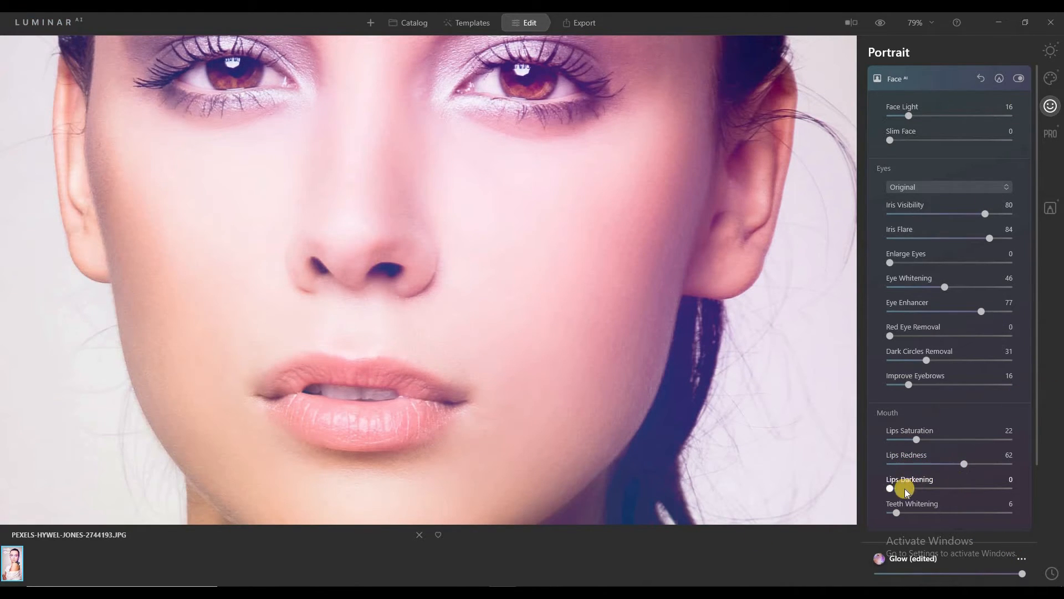
Step: Set the mouth's Lips Saturation to 75 and Lips Darkening to 59, comparing the face with and without the Face AI edits
{"action": "left_click_drag", "start_coordinate": [889, 489], "coordinate": [931, 489]}
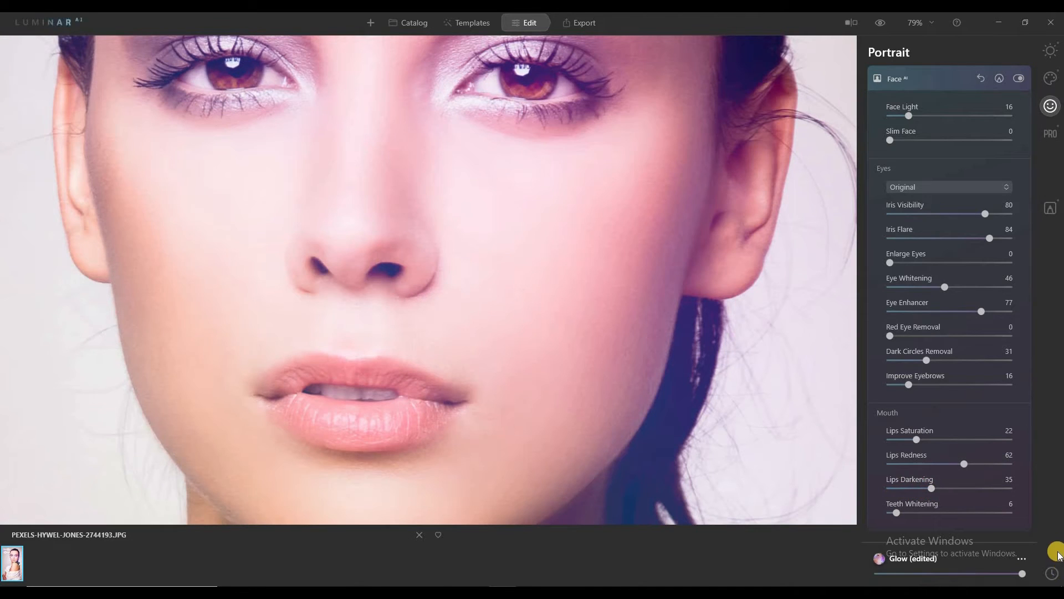
{"action": "left_click_drag", "start_coordinate": [947, 444], "coordinate": [979, 444]}
{"action": "left_click_drag", "start_coordinate": [936, 488], "coordinate": [961, 488]}
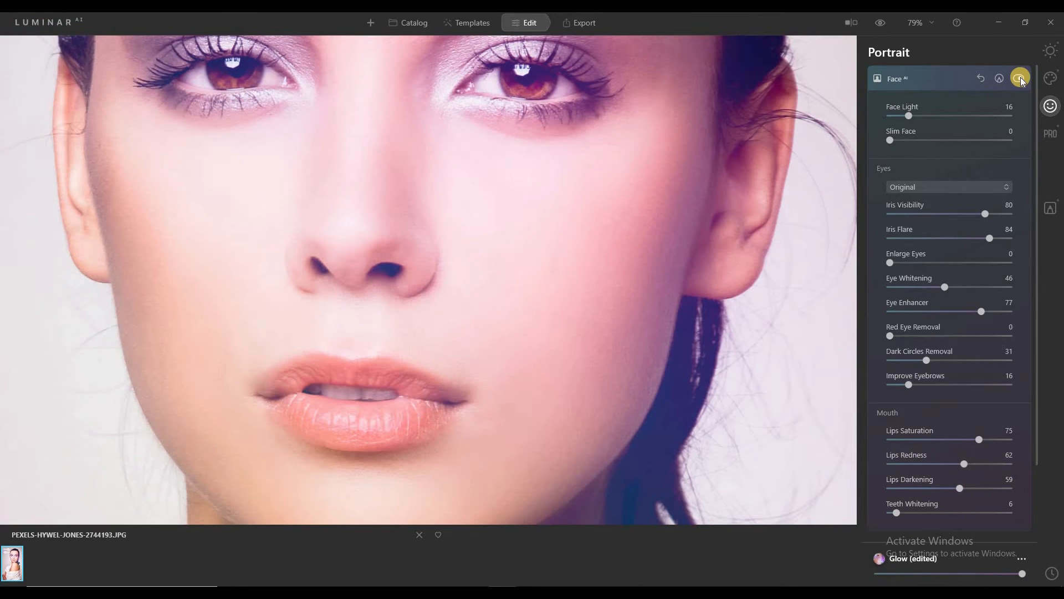
{"action": "left_click", "coordinate": [1019, 78]}
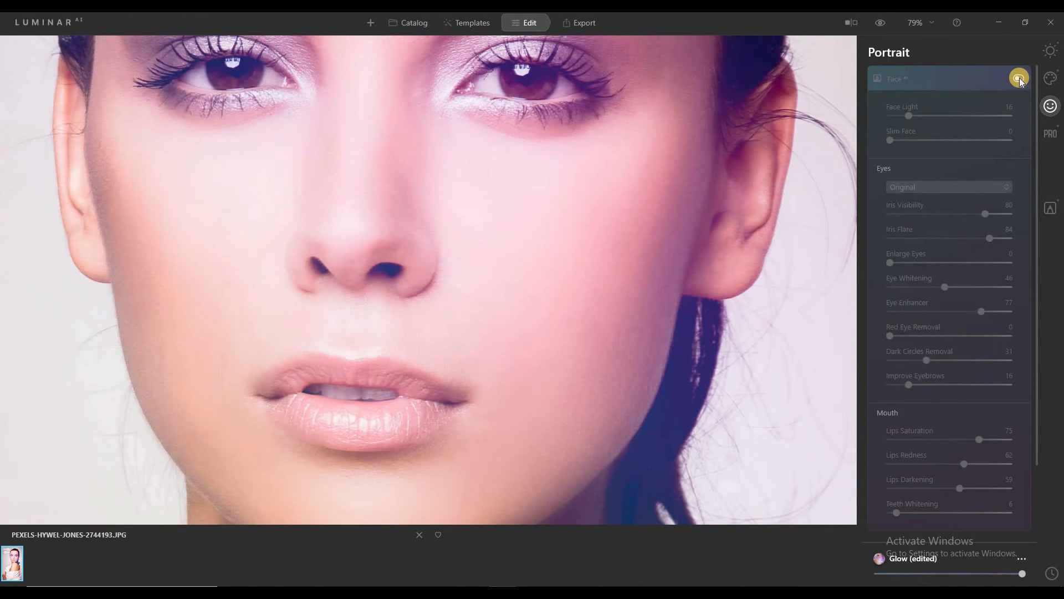
{"action": "left_click", "coordinate": [1019, 78]}
{"action": "left_click", "coordinate": [1019, 78]}
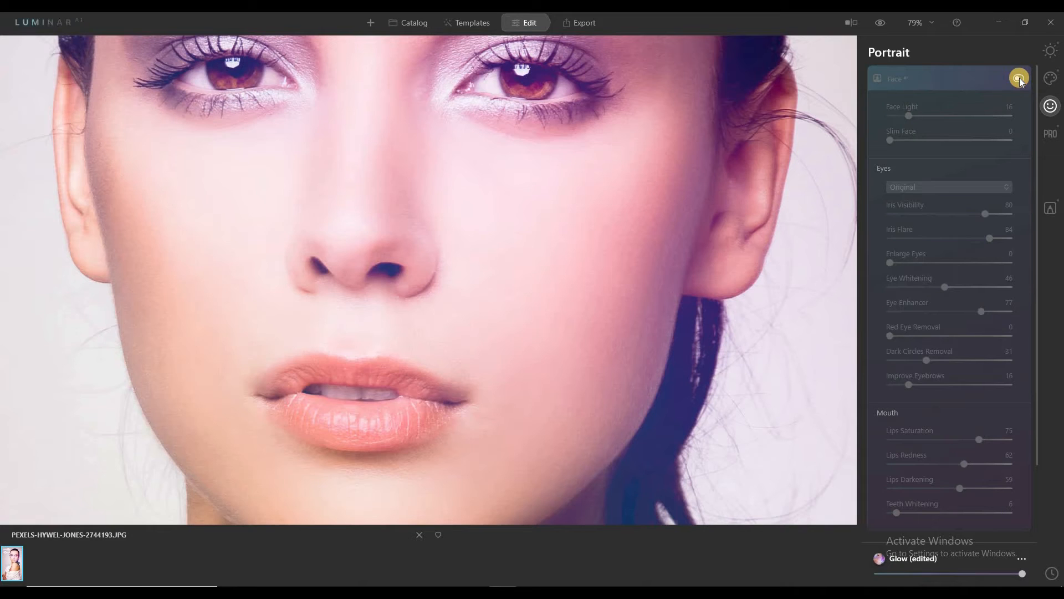
{"action": "left_click", "coordinate": [1019, 78]}
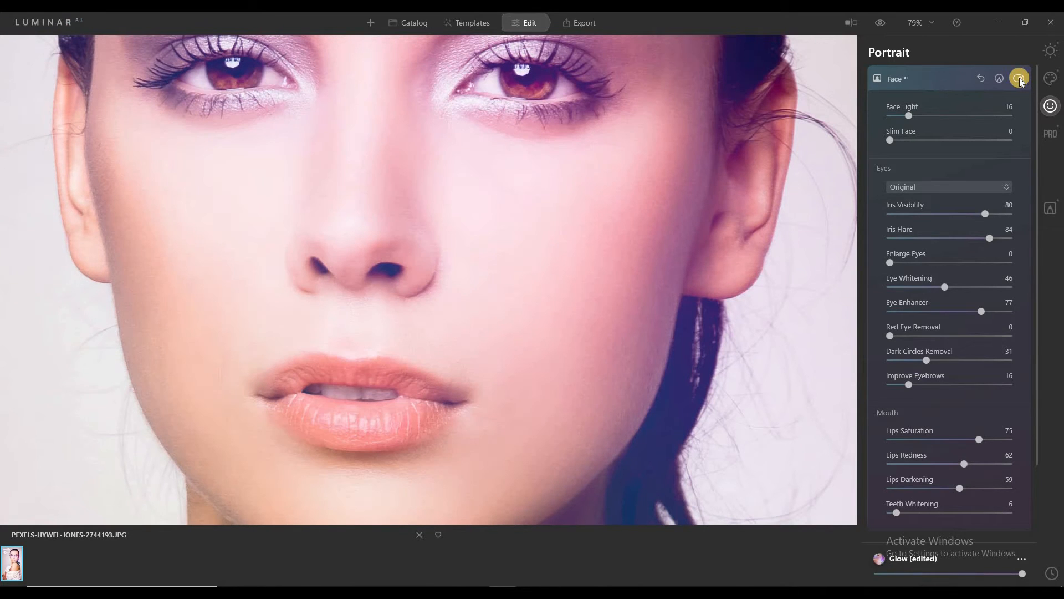
Step: Compare the whole portrait before and after all edits, including in the split before/after view
{"action": "scroll", "coordinate": [1016, 323], "scroll_direction": "down", "scroll_amount": 3}
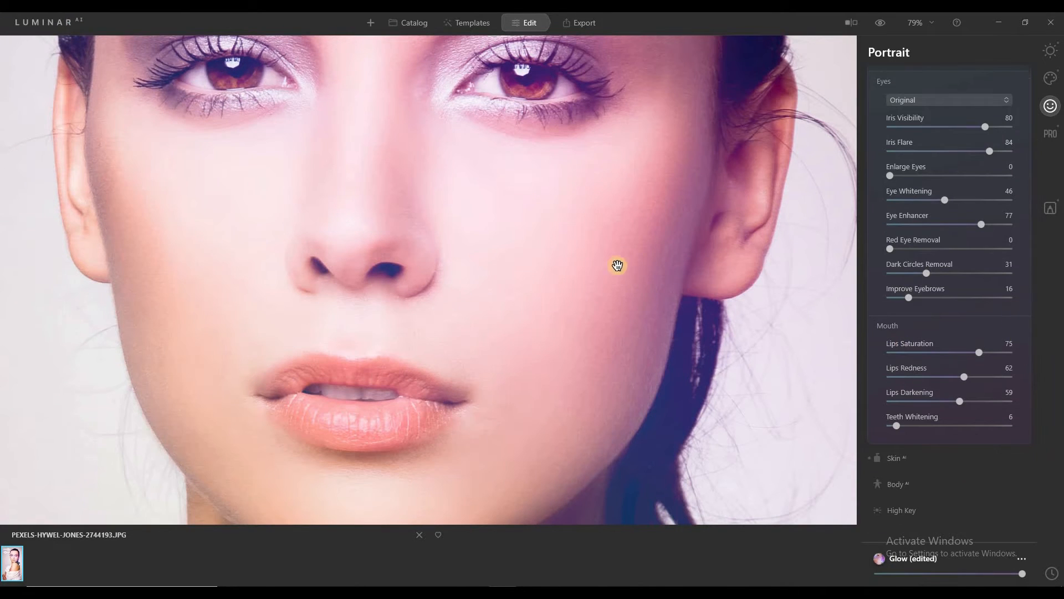
{"action": "scroll", "coordinate": [500, 253], "scroll_direction": "down", "scroll_amount": 3}
{"action": "scroll", "coordinate": [501, 253], "scroll_direction": "down", "scroll_amount": 2}
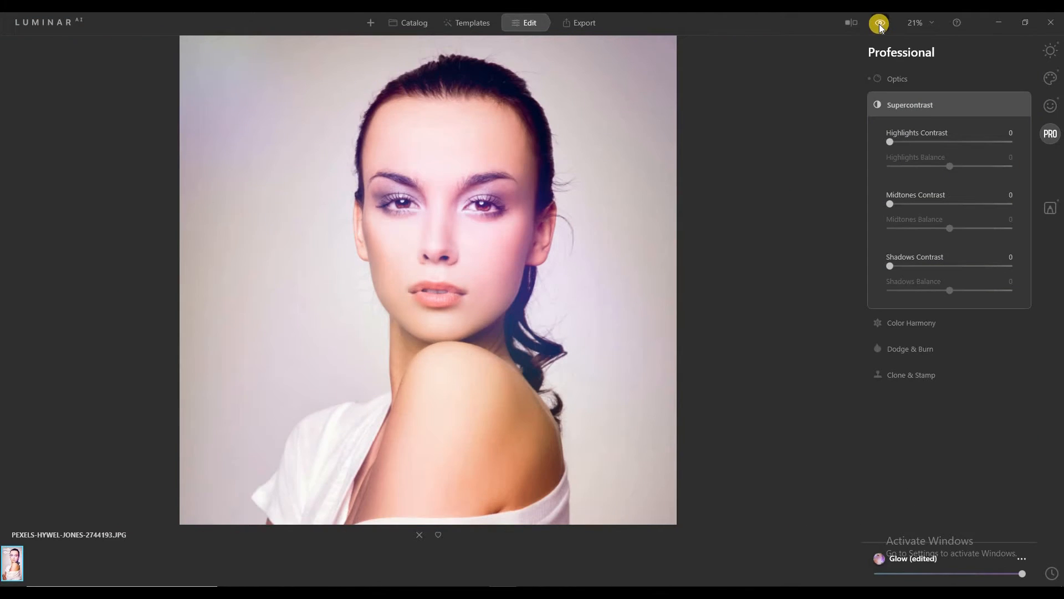
{"action": "left_click", "coordinate": [880, 23]}
{"action": "left_click", "coordinate": [881, 23]}
{"action": "left_click", "coordinate": [851, 22]}
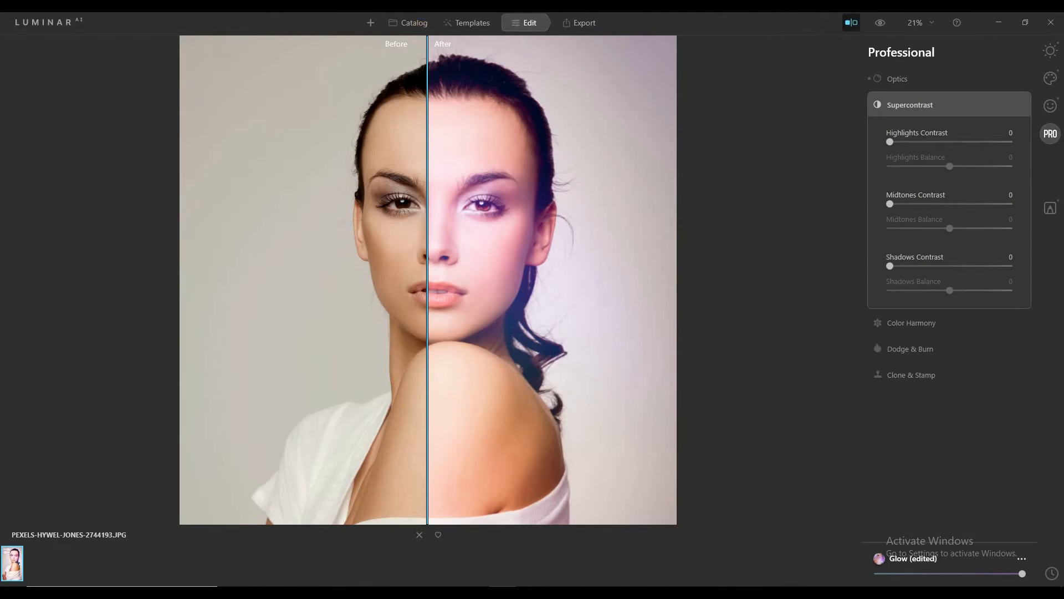
{"action": "left_click_drag", "start_coordinate": [428, 44], "coordinate": [444, 28]}
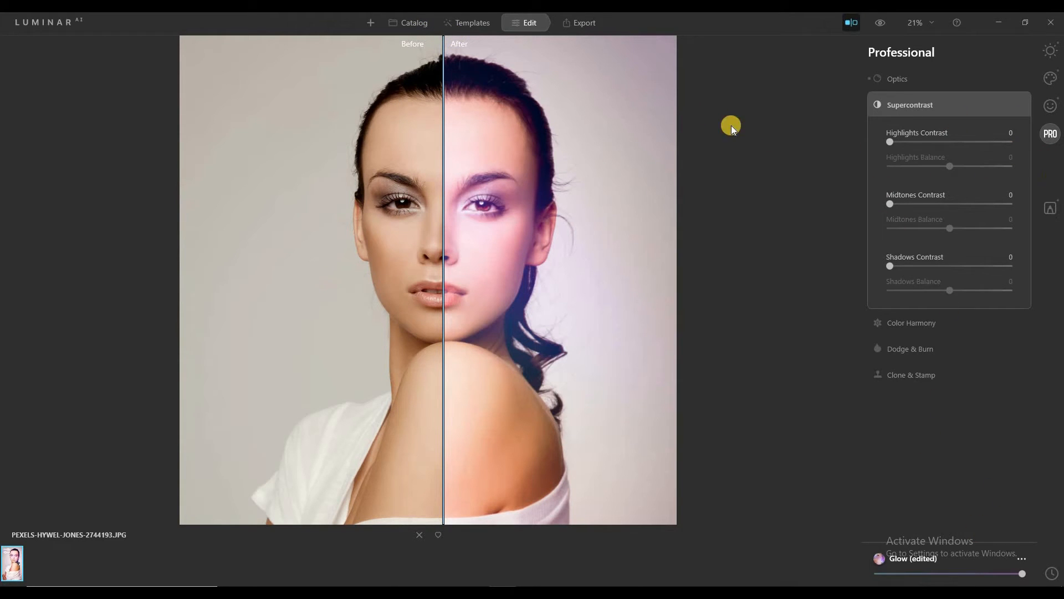
Step: Export the retouched portrait by saving the photo to disk
{"action": "left_click", "coordinate": [577, 23]}
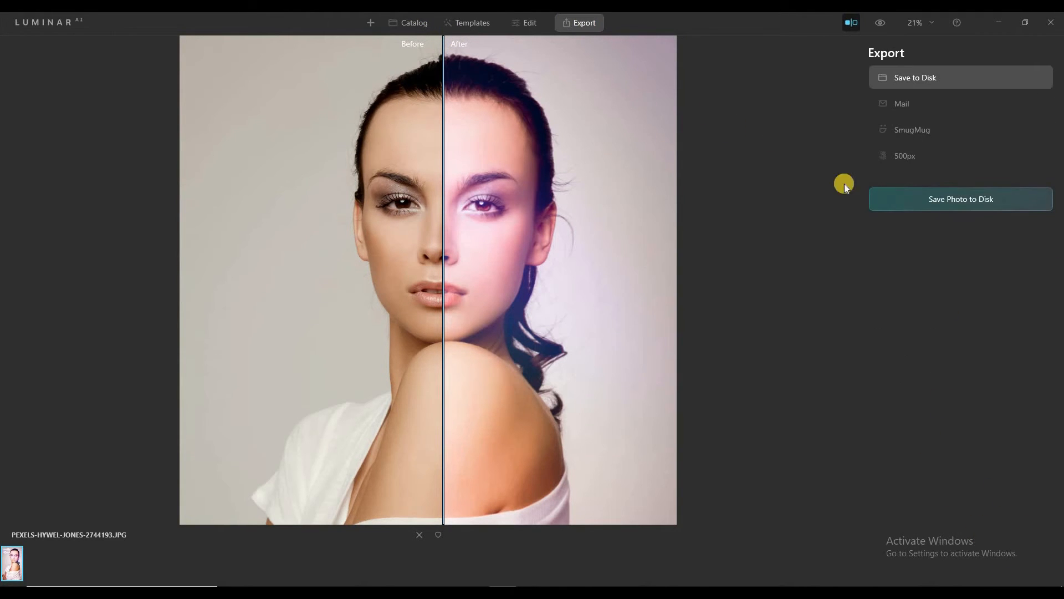
{"action": "left_click", "coordinate": [966, 205]}
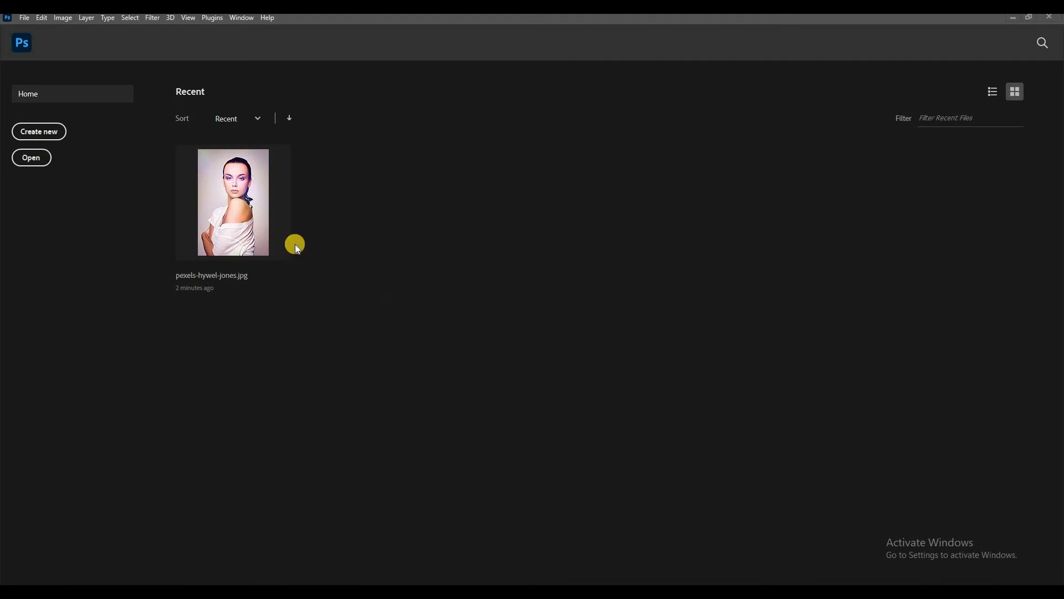
Step: Switch to Photoshop, open the recent file pexels-hywel-jones.jpg and duplicate its Background layer as Background copy
{"action": "left_click", "coordinate": [256, 229]}
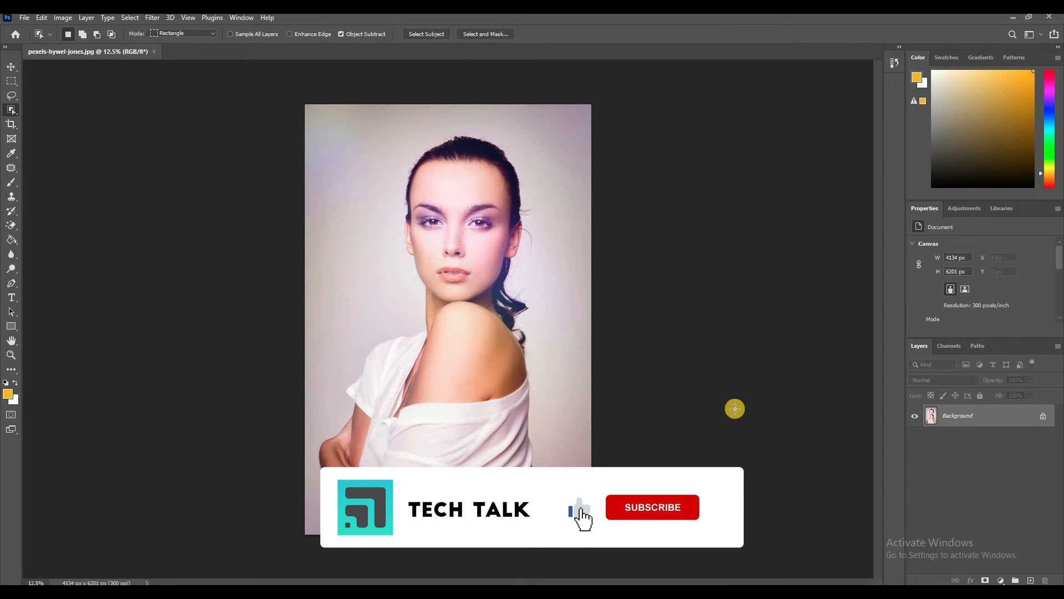
{"action": "left_click", "coordinate": [86, 18]}
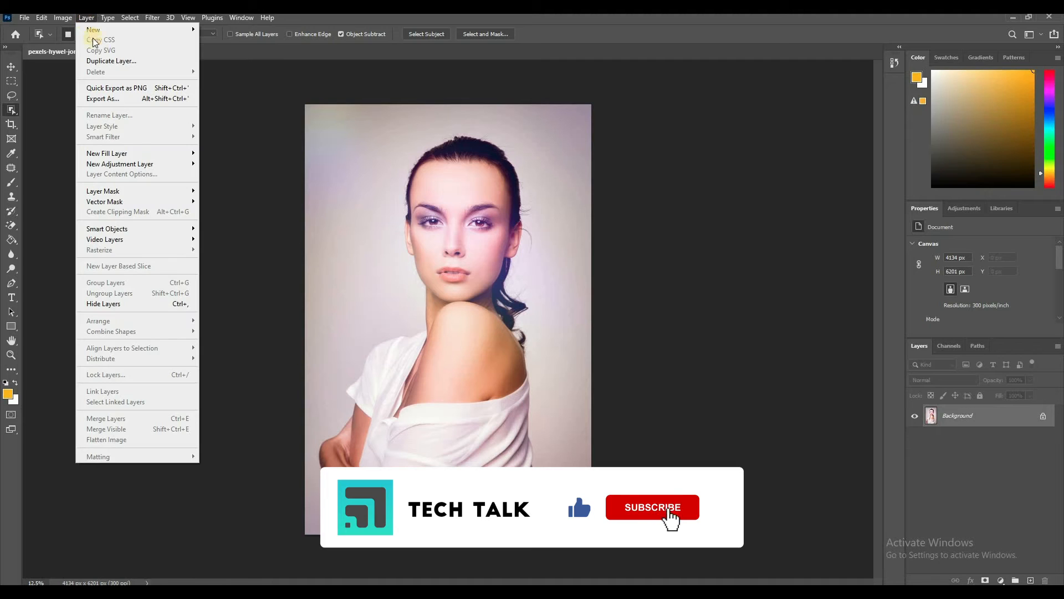
{"action": "left_click", "coordinate": [103, 64]}
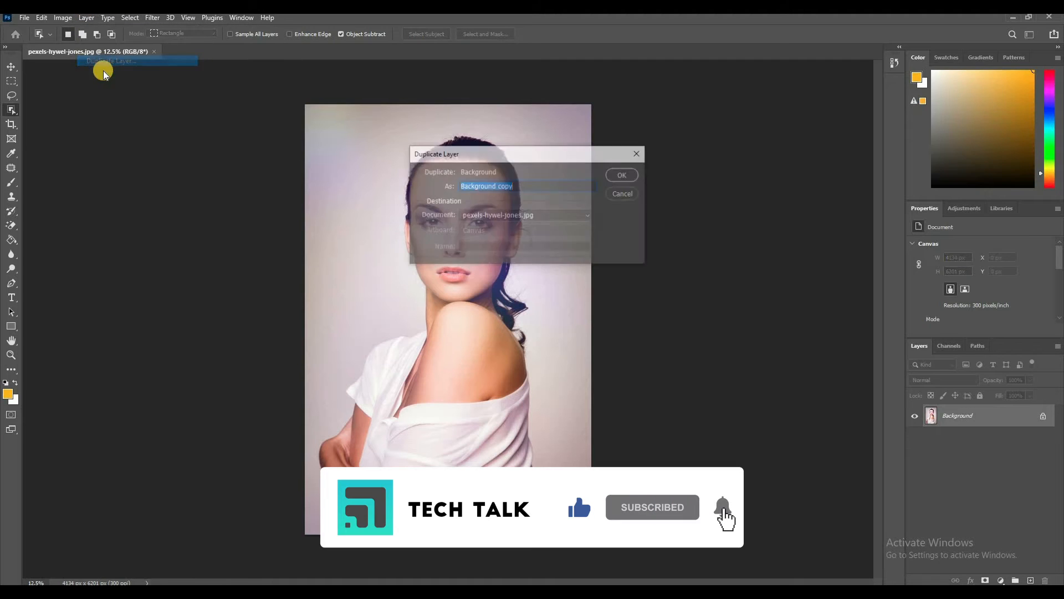
{"action": "left_click", "coordinate": [624, 175]}
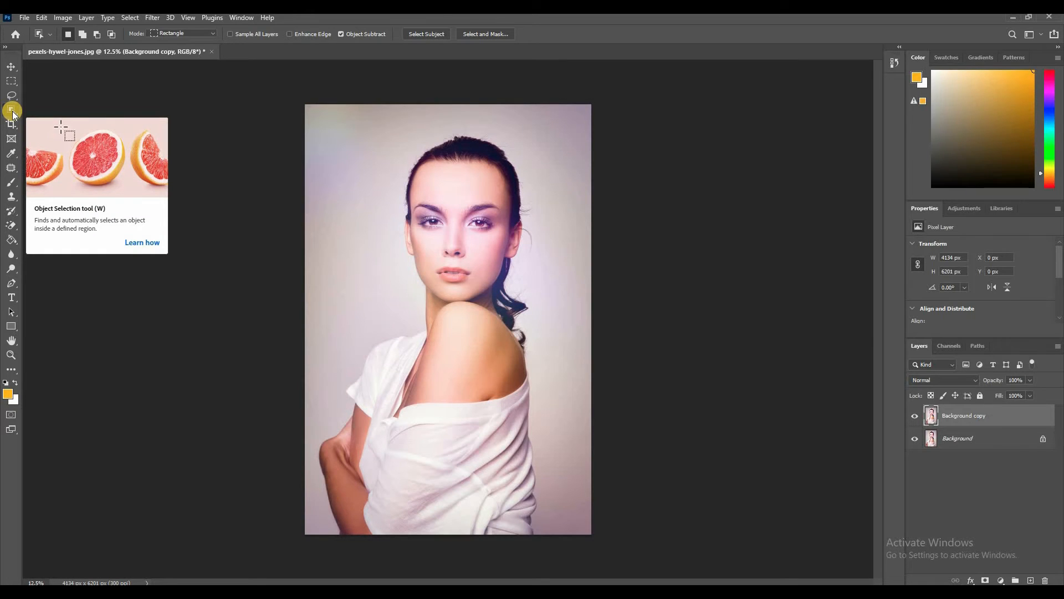
Step: Start Select and Mask on the Background copy layer and select the woman automatically with Select Subject
{"action": "left_click", "coordinate": [498, 43]}
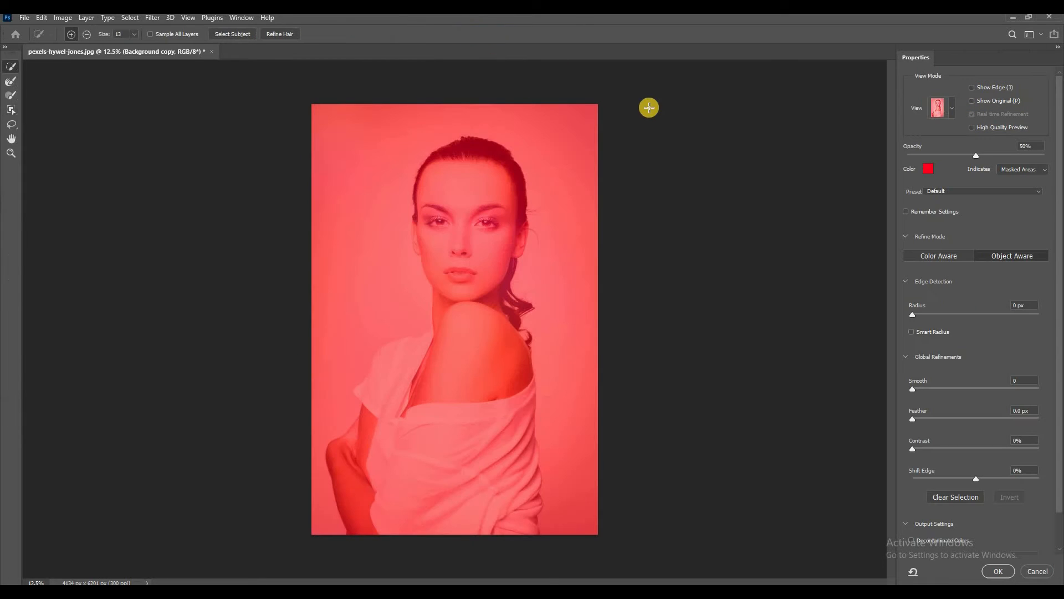
{"action": "left_click", "coordinate": [237, 37]}
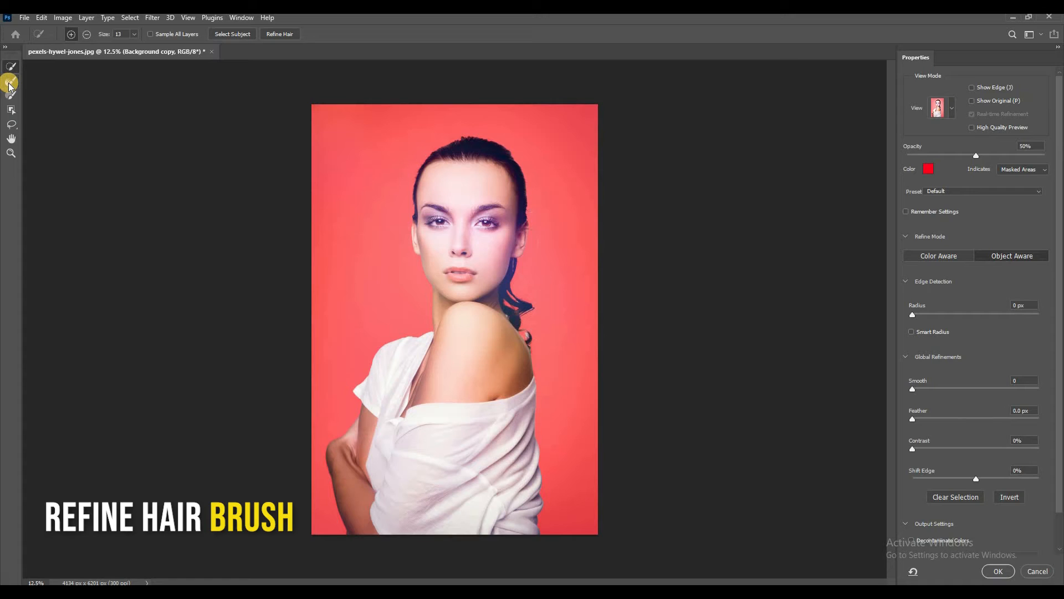
Step: Refine the selection along the loose hair strands beside the ear with the Refine Edge Brush at size 25
{"action": "left_click", "coordinate": [11, 82]}
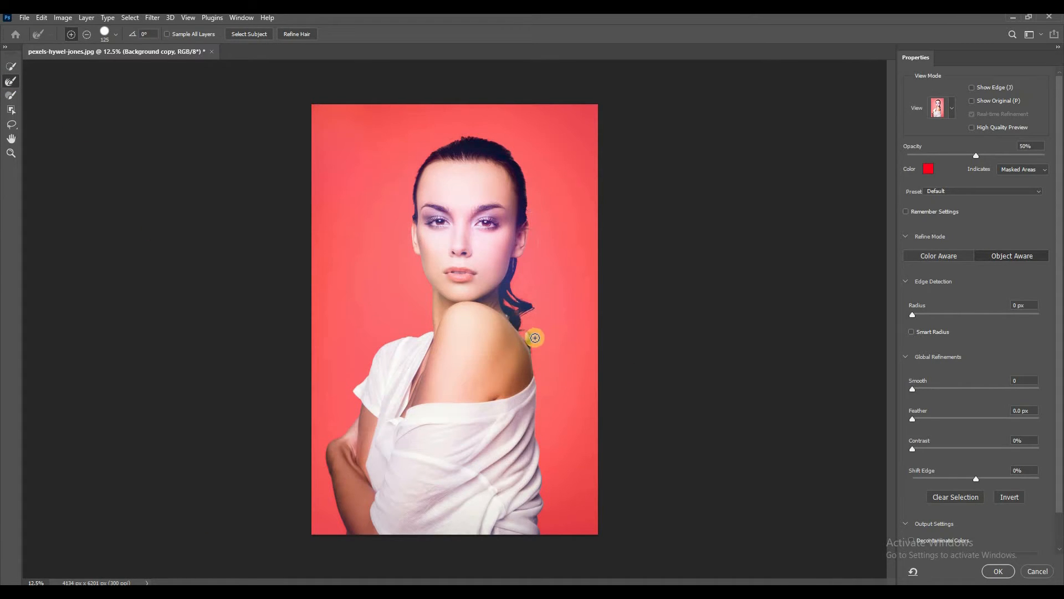
{"action": "scroll", "coordinate": [511, 273], "scroll_direction": "up", "scroll_amount": 3}
{"action": "scroll", "coordinate": [556, 233], "scroll_direction": "up", "scroll_amount": 5}
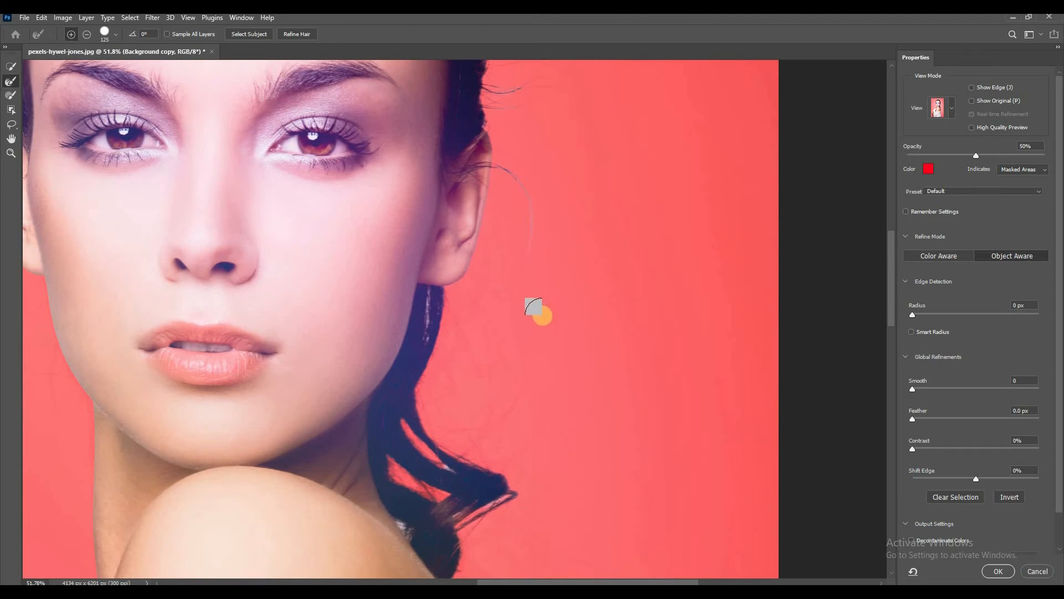
{"action": "mouse_move", "coordinate": [515, 279]}
{"action": "left_mouse_down"}
{"action": "mouse_move", "coordinate": [532, 219]}
{"action": "mouse_move", "coordinate": [524, 188]}
{"action": "mouse_move", "coordinate": [497, 168]}
{"action": "left_mouse_up"}
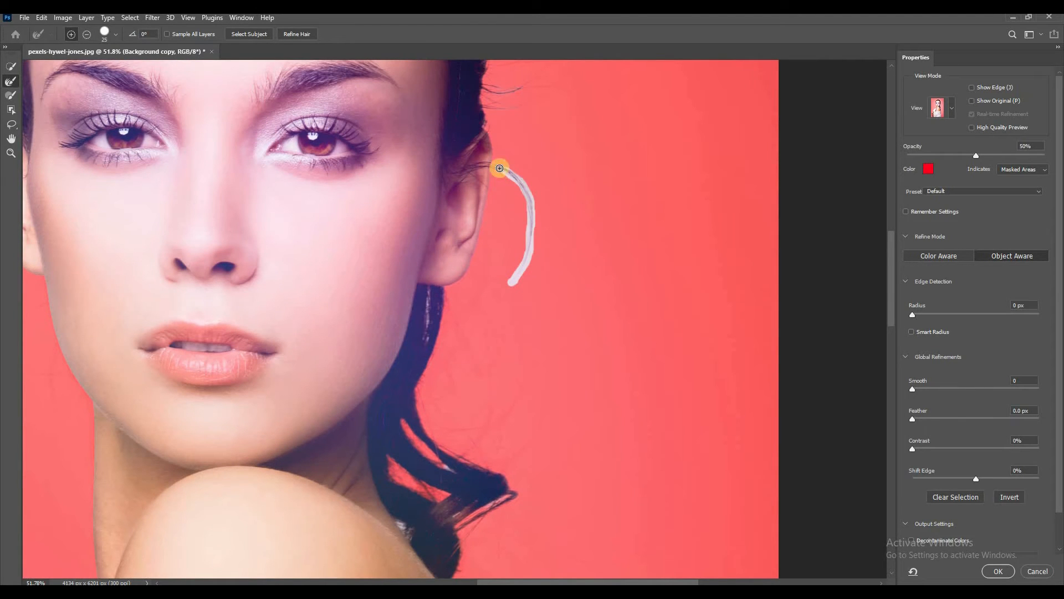
{"action": "mouse_move", "coordinate": [485, 90]}
{"action": "left_mouse_down"}
{"action": "mouse_move", "coordinate": [562, 97]}
{"action": "mouse_move", "coordinate": [485, 106]}
{"action": "left_mouse_up"}
Step: Refine the selection around the lower hair curls near the shoulder and the gaps in the hair below the ear
{"action": "left_click_drag", "start_coordinate": [564, 136], "coordinate": [772, 282]}
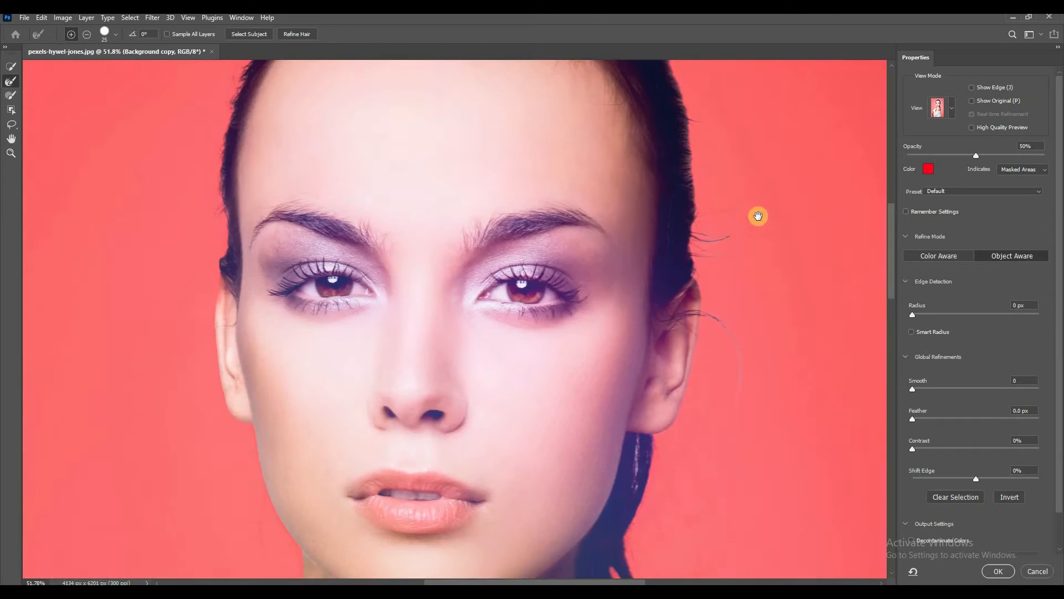
{"action": "left_click_drag", "start_coordinate": [795, 499], "coordinate": [654, 180]}
{"action": "left_click_drag", "start_coordinate": [545, 411], "coordinate": [514, 327]}
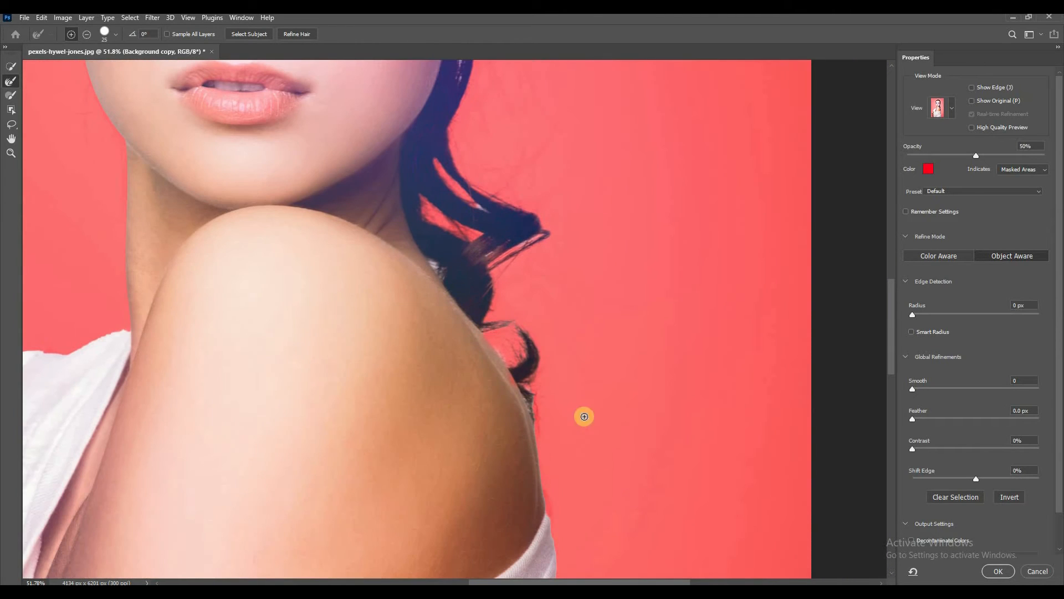
{"action": "left_click_drag", "start_coordinate": [480, 210], "coordinate": [513, 294]}
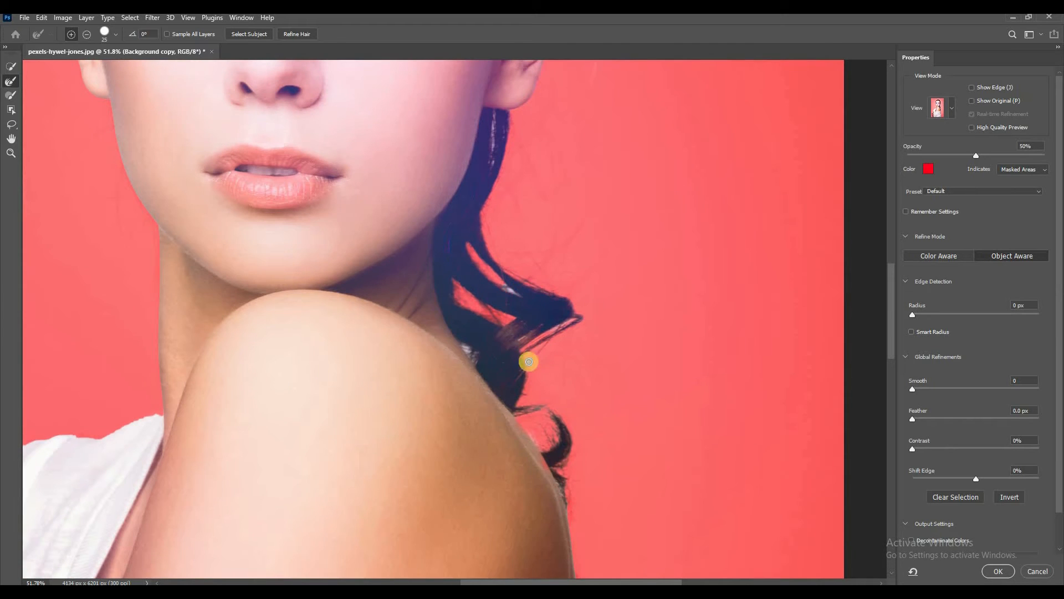
{"action": "left_click_drag", "start_coordinate": [568, 218], "coordinate": [563, 409]}
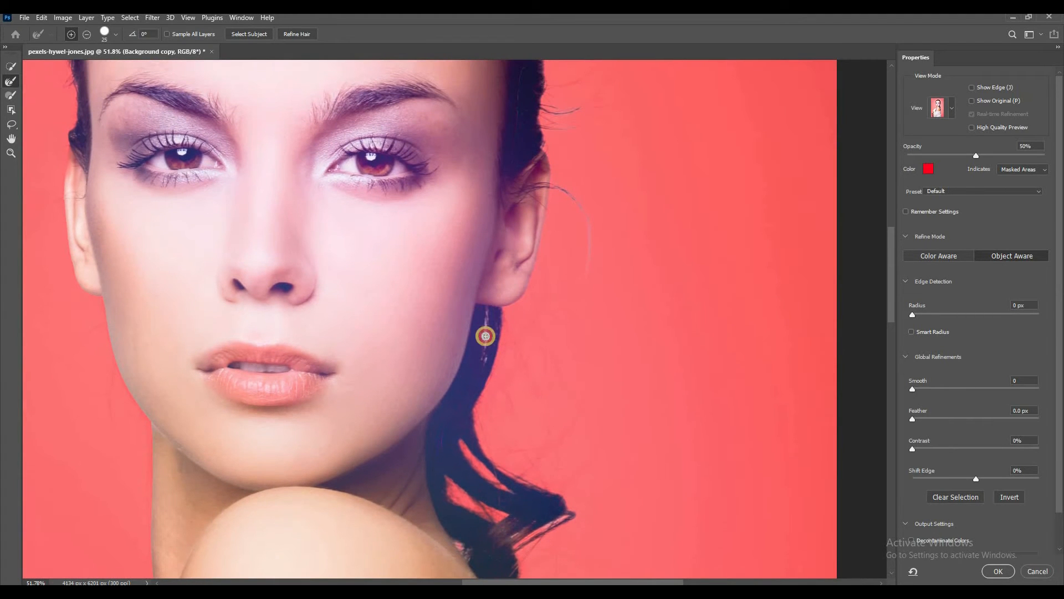
{"action": "left_click_drag", "start_coordinate": [596, 241], "coordinate": [636, 535]}
Step: Refine the selection along the hairline over the top of the head with brush size 35 and apply the selection
{"action": "key", "text": "]"}
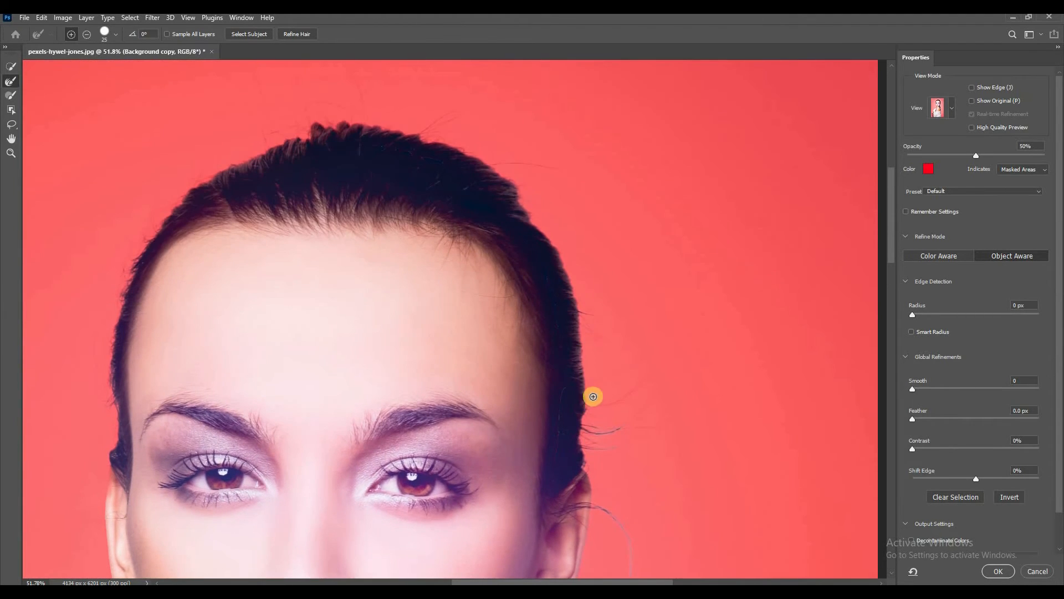
{"action": "mouse_move", "coordinate": [585, 374]}
{"action": "left_mouse_down"}
{"action": "mouse_move", "coordinate": [568, 288]}
{"action": "mouse_move", "coordinate": [521, 209]}
{"action": "mouse_move", "coordinate": [449, 144]}
{"action": "mouse_move", "coordinate": [346, 122]}
{"action": "mouse_move", "coordinate": [228, 168]}
{"action": "mouse_move", "coordinate": [169, 215]}
{"action": "mouse_move", "coordinate": [123, 296]}
{"action": "mouse_move", "coordinate": [107, 467]}
{"action": "left_mouse_up"}
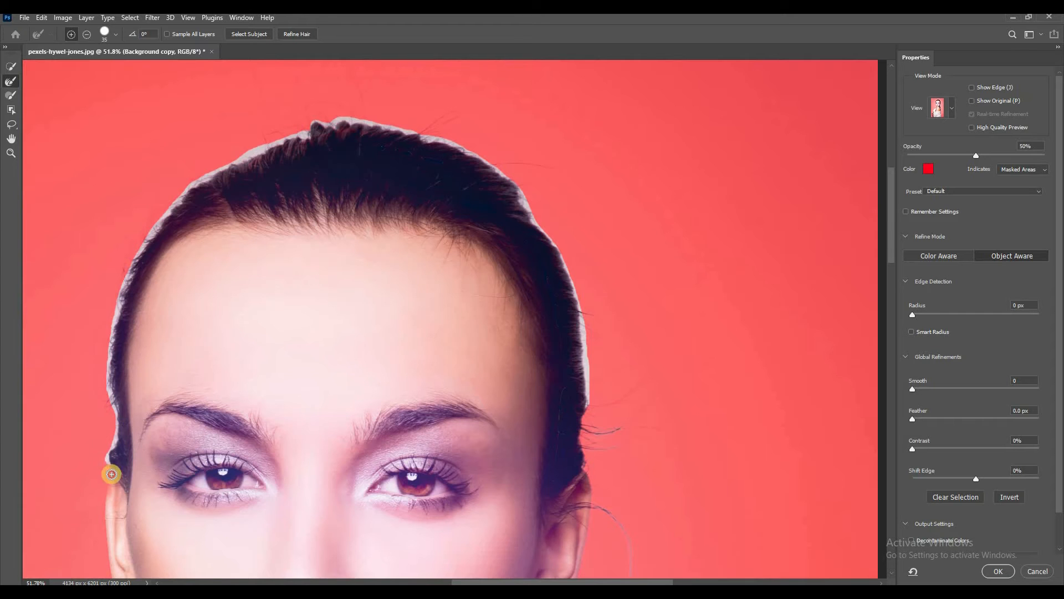
{"action": "left_click_drag", "start_coordinate": [412, 316], "coordinate": [701, 485]}
{"action": "left_click_drag", "start_coordinate": [588, 357], "coordinate": [616, 360]}
{"action": "key", "text": "Return"}
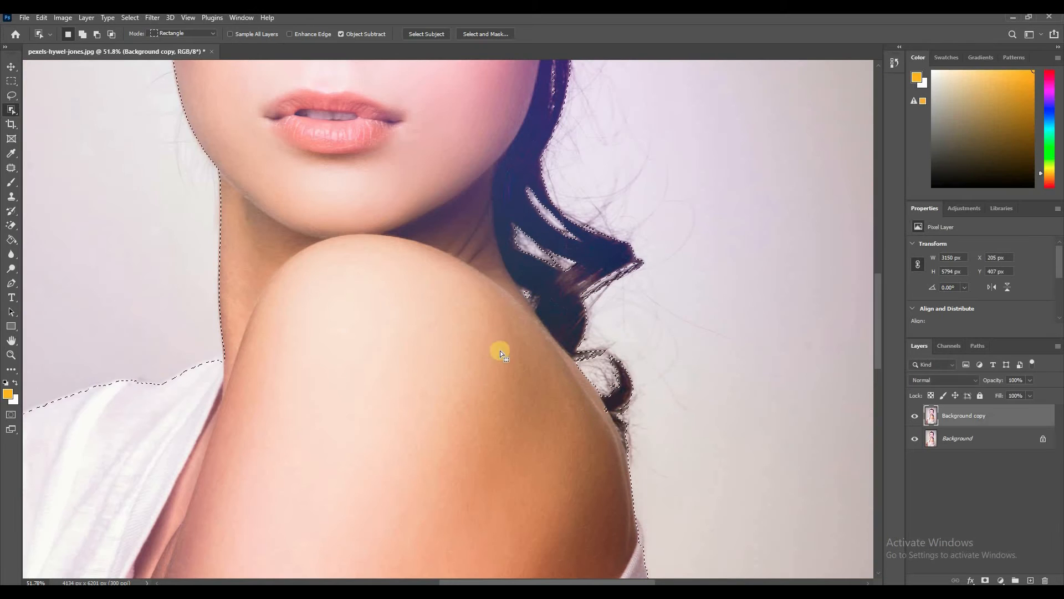
Step: Add a layer mask from the selection to Background copy and check the cutout with the Background layer hidden and shown
{"action": "scroll", "coordinate": [427, 307], "scroll_direction": "down", "scroll_amount": 5}
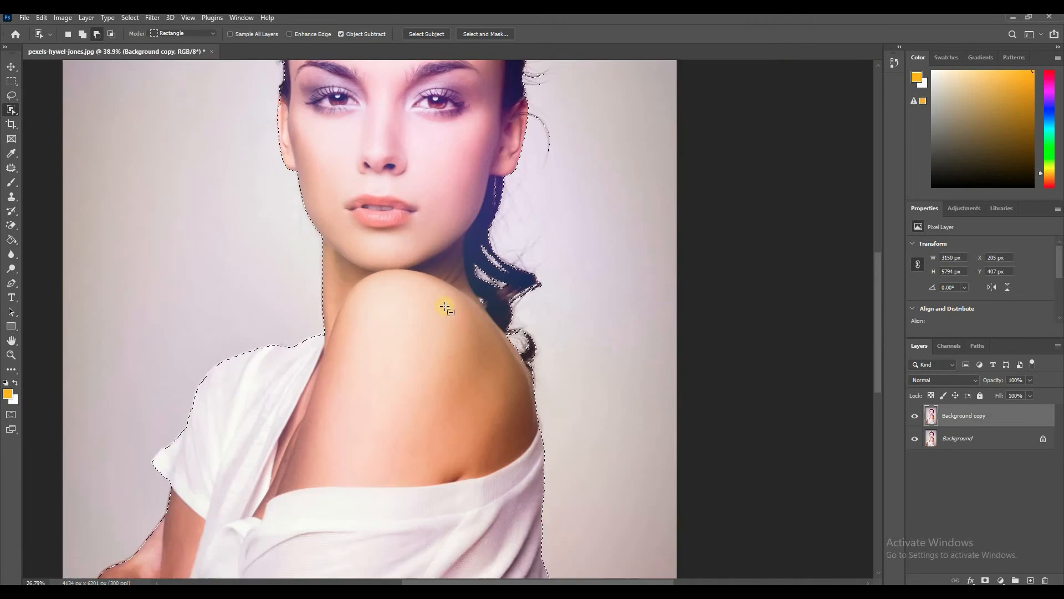
{"action": "scroll", "coordinate": [450, 304], "scroll_direction": "down", "scroll_amount": 2}
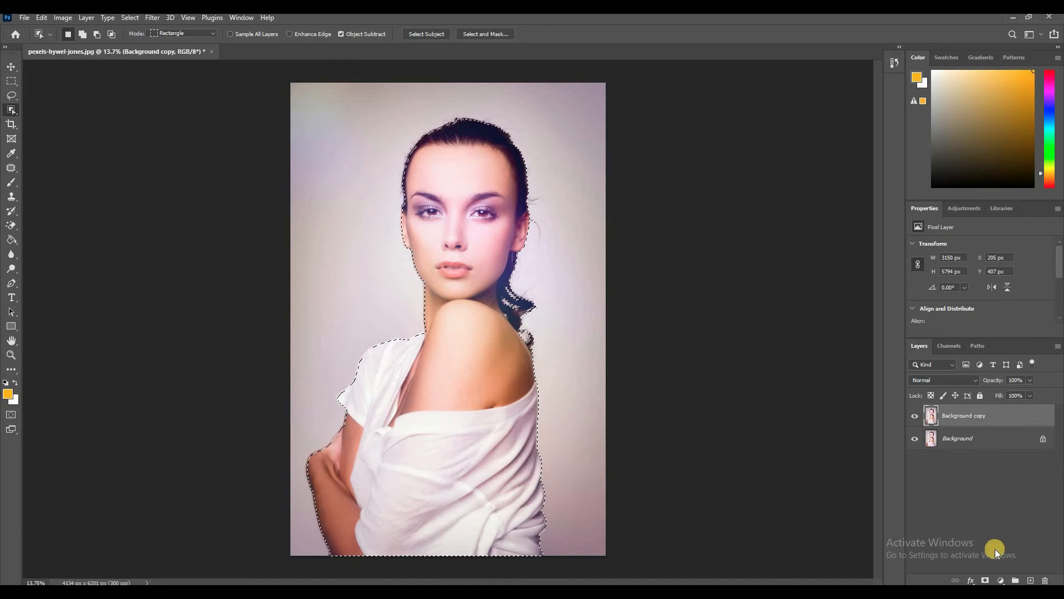
{"action": "left_click", "coordinate": [986, 580]}
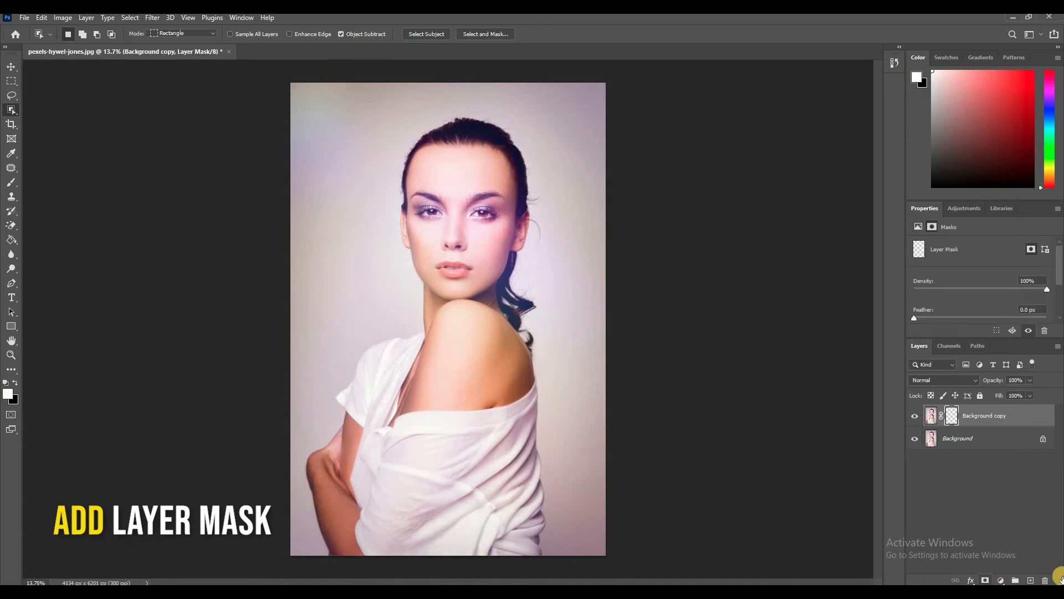
{"action": "left_click", "coordinate": [916, 442]}
{"action": "left_click", "coordinate": [916, 442]}
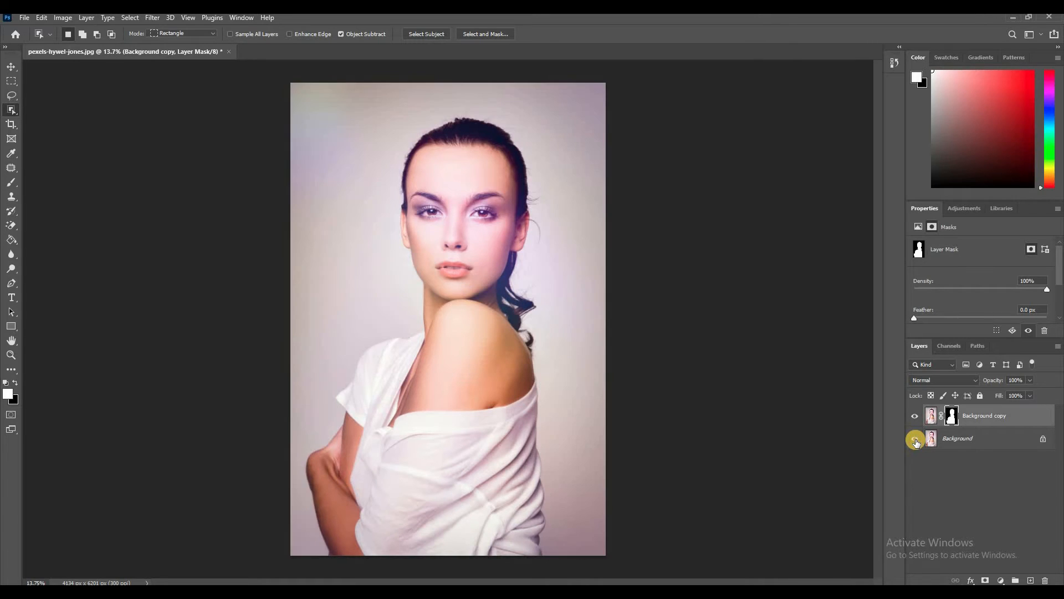
{"action": "left_click", "coordinate": [916, 441]}
{"action": "left_click", "coordinate": [916, 442]}
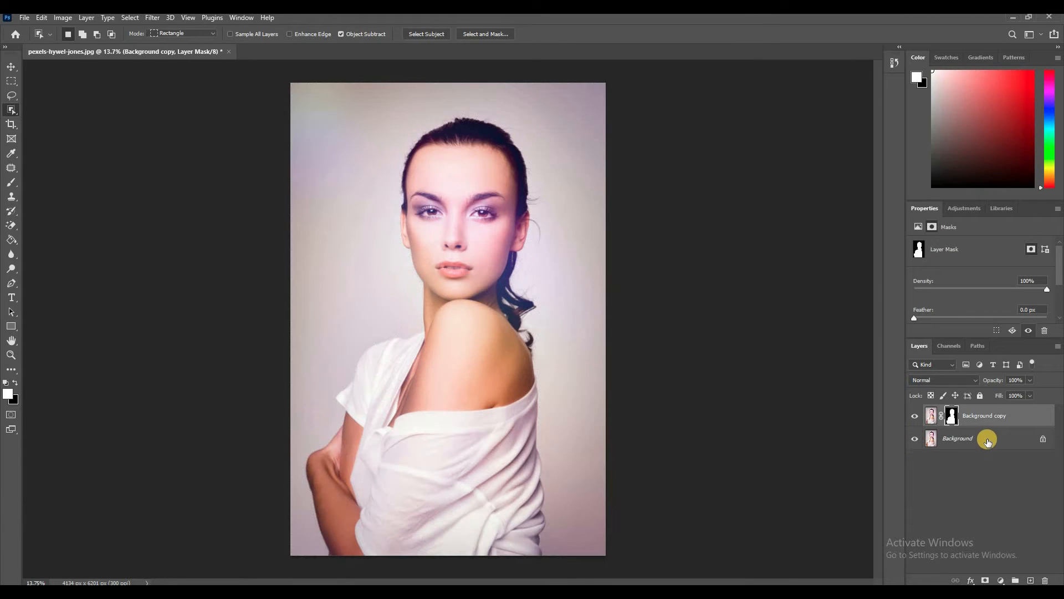
Step: Add a new layer directly above the Background layer and fill it with the pinkish purple d98ef9 using the Paint Bucket
{"action": "left_click", "coordinate": [988, 439]}
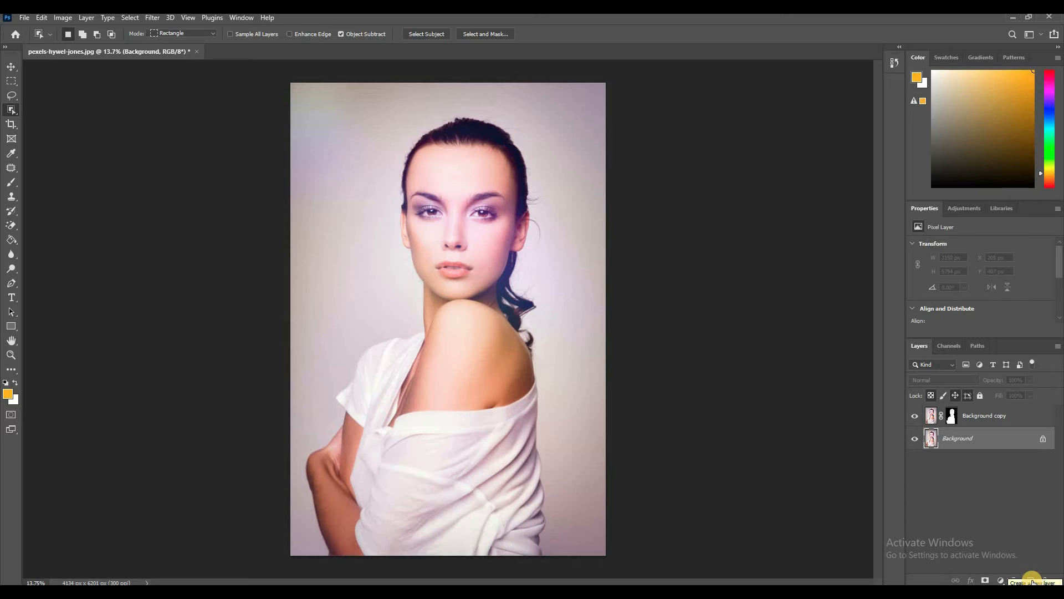
{"action": "left_click", "coordinate": [1032, 580]}
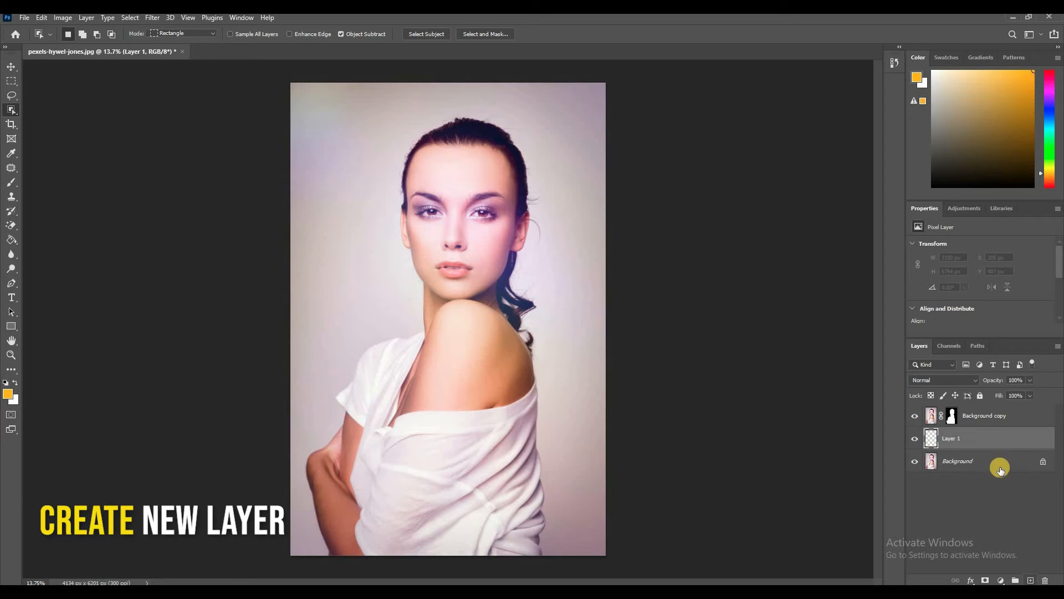
{"action": "left_click", "coordinate": [10, 239]}
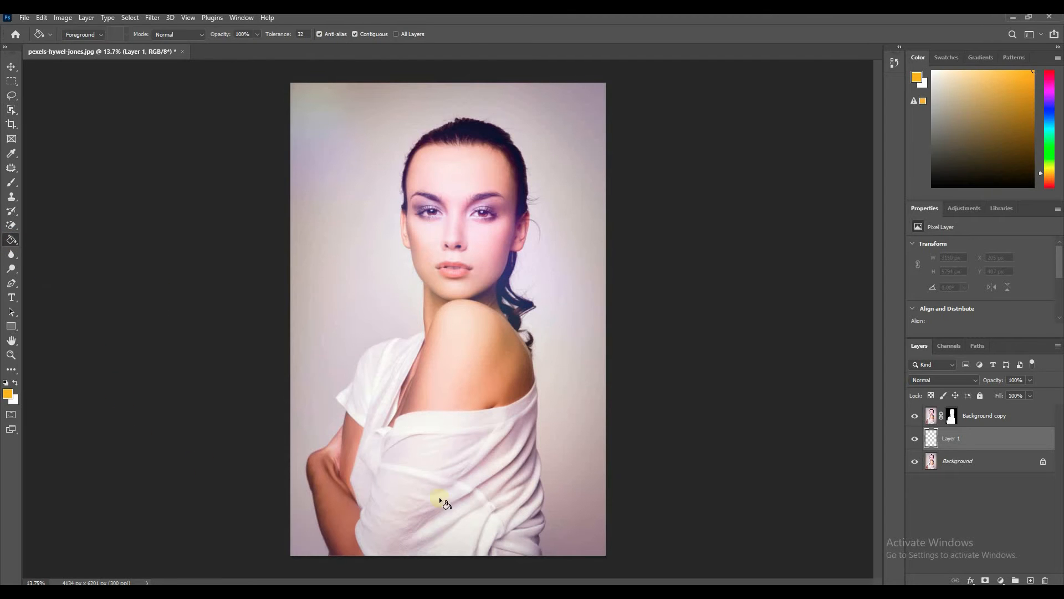
{"action": "left_click", "coordinate": [7, 393]}
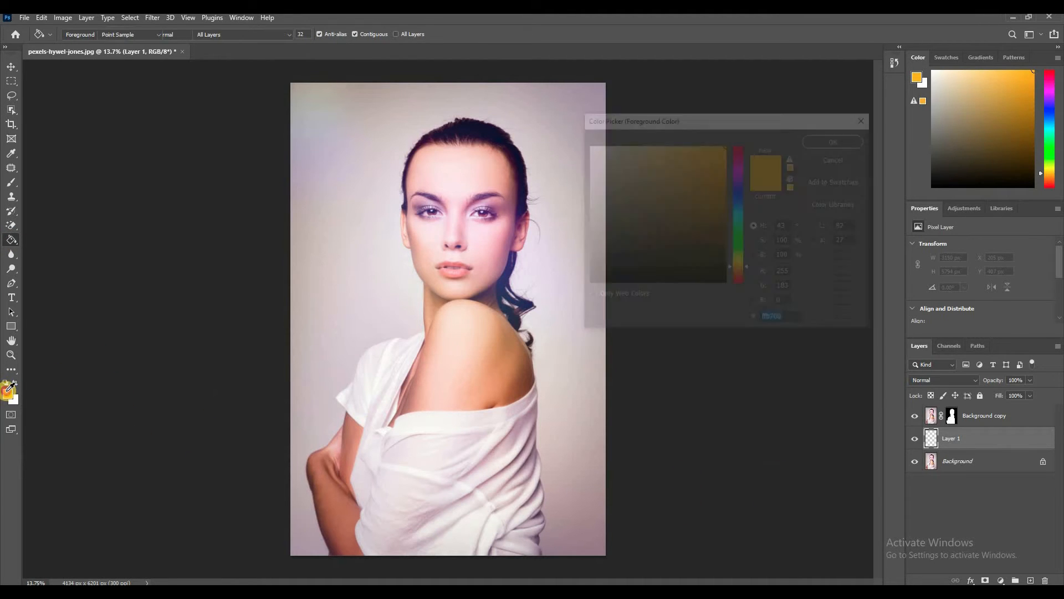
{"action": "left_click", "coordinate": [740, 174]}
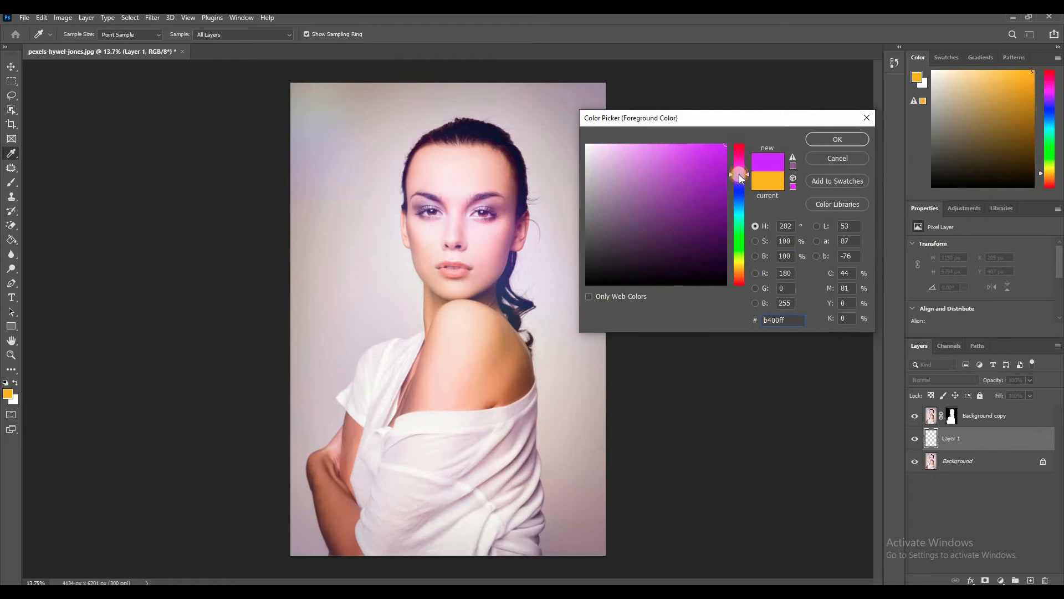
{"action": "left_click", "coordinate": [721, 154]}
{"action": "mouse_move", "coordinate": [720, 154]}
{"action": "left_mouse_down"}
{"action": "mouse_move", "coordinate": [634, 178]}
{"action": "mouse_move", "coordinate": [596, 151]}
{"action": "mouse_move", "coordinate": [647, 146]}
{"action": "left_mouse_up"}
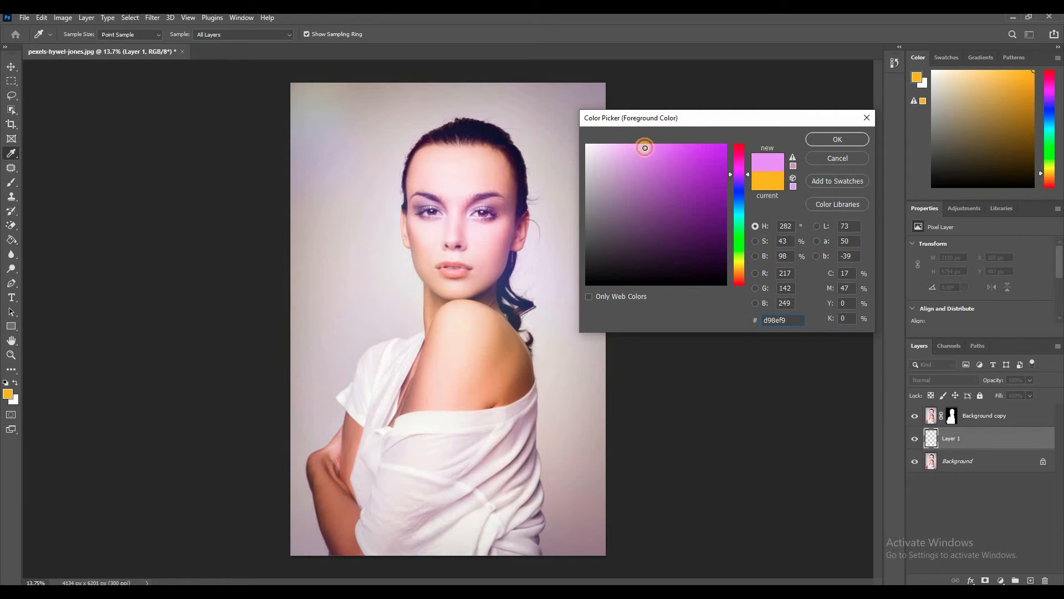
{"action": "left_click", "coordinate": [837, 139]}
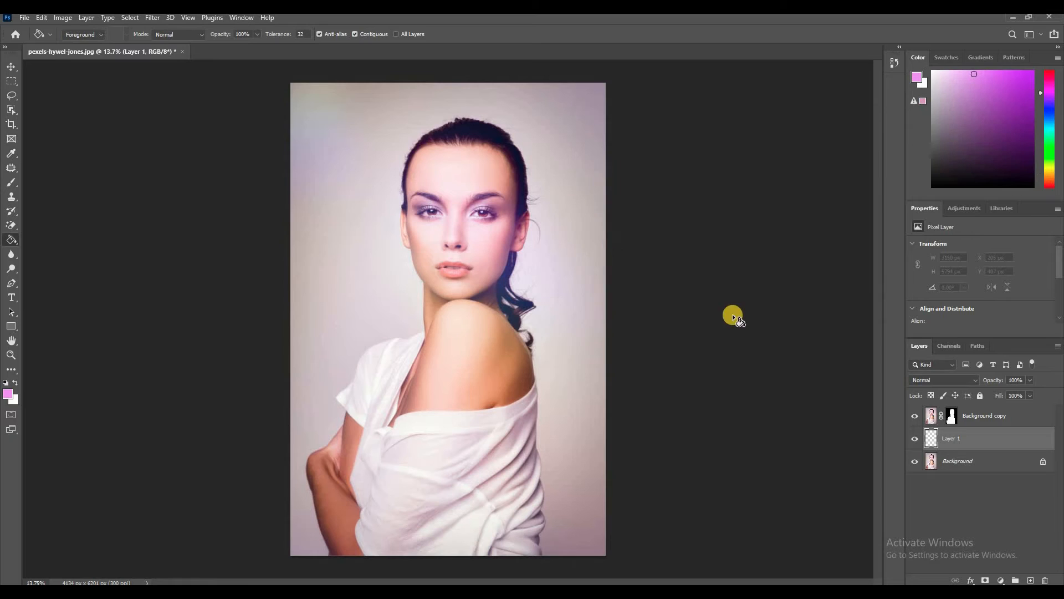
{"action": "left_click", "coordinate": [578, 223]}
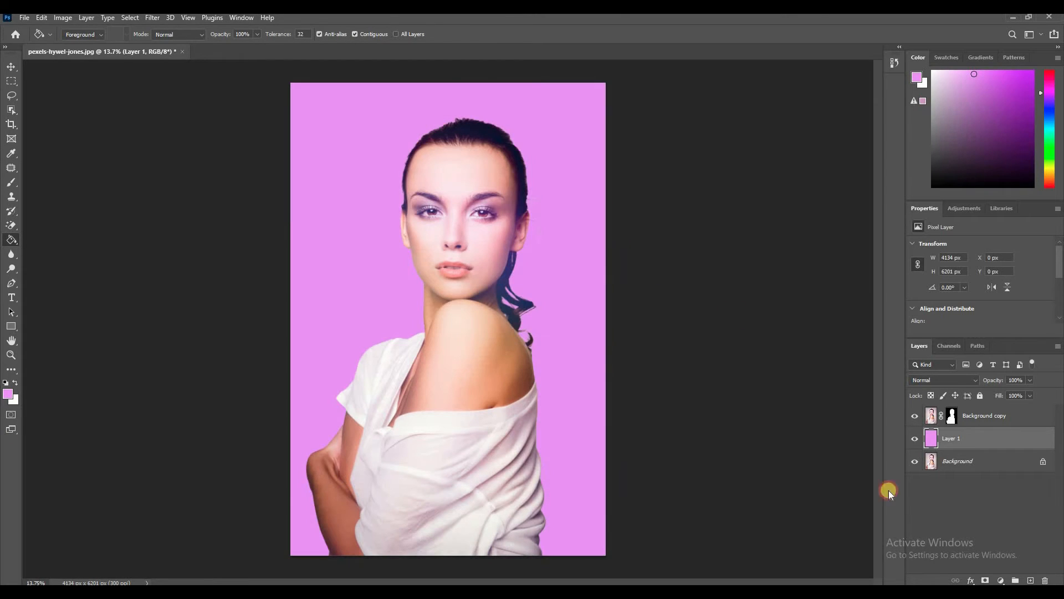
Step: Add a Gradient Fill layer above the solid pink layer with Radial style and an angle of -33.43°
{"action": "left_click", "coordinate": [999, 580]}
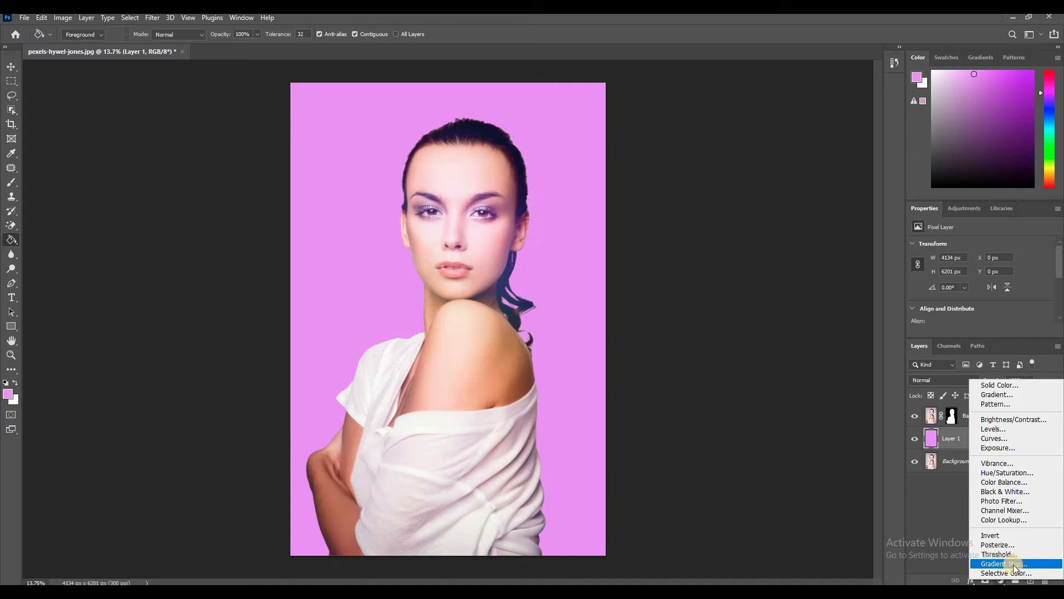
{"action": "left_click", "coordinate": [996, 394]}
{"action": "left_click_drag", "start_coordinate": [537, 143], "coordinate": [664, 145]}
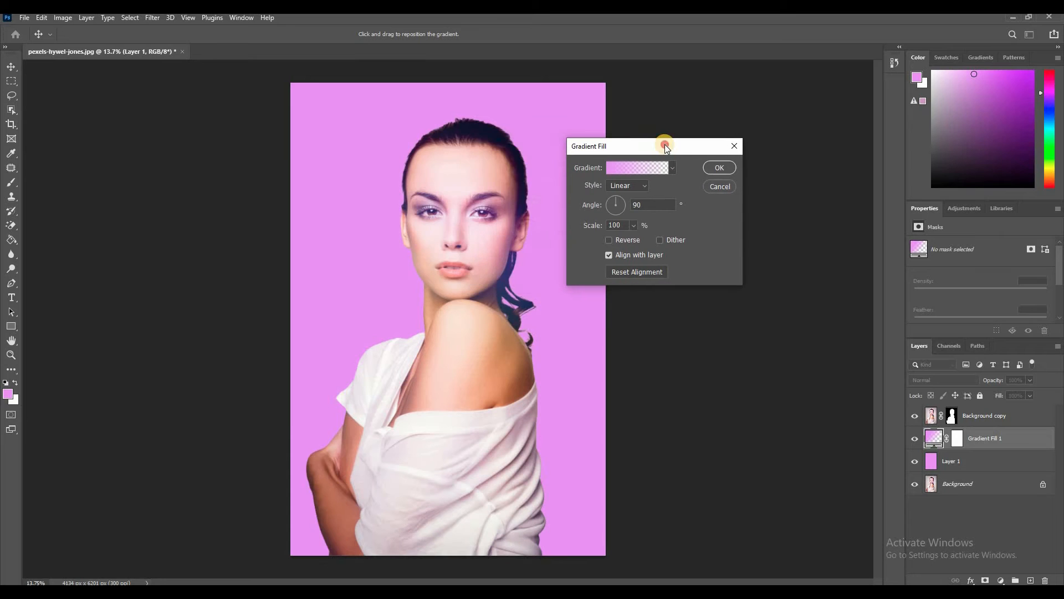
{"action": "left_click", "coordinate": [643, 187]}
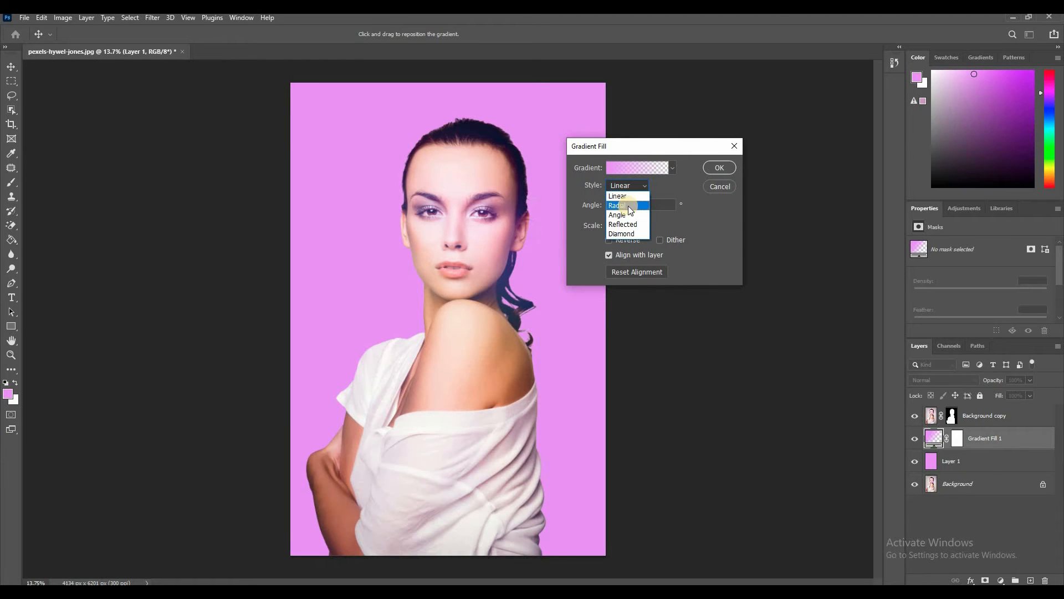
{"action": "left_click", "coordinate": [627, 206]}
{"action": "left_click_drag", "start_coordinate": [654, 146], "coordinate": [670, 146]}
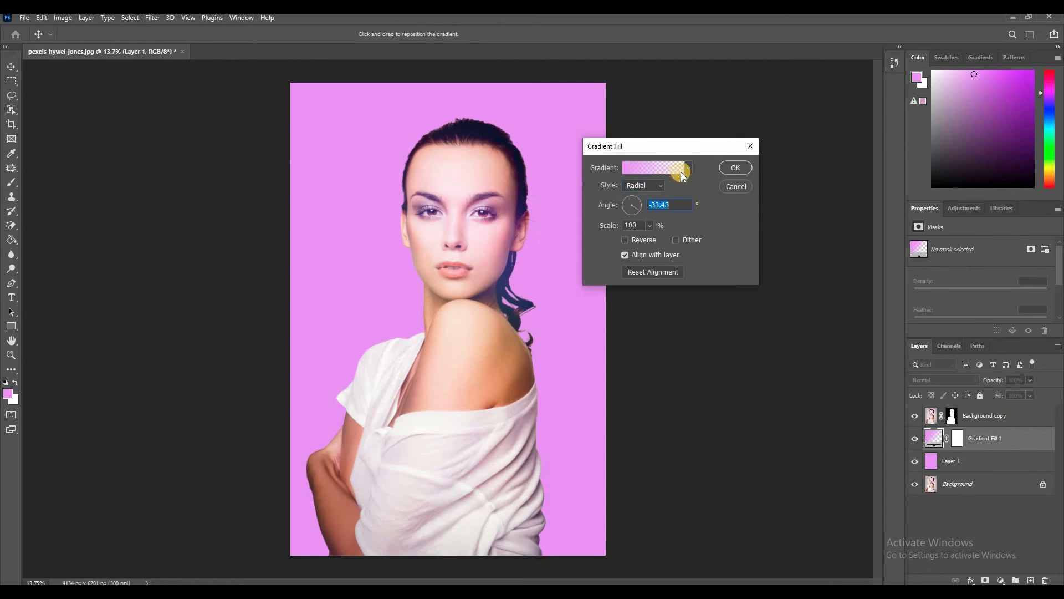
Step: Choose the pink-to-white preset from the Basics gradients for the gradient fill
{"action": "left_click", "coordinate": [687, 170]}
{"action": "left_click", "coordinate": [596, 190]}
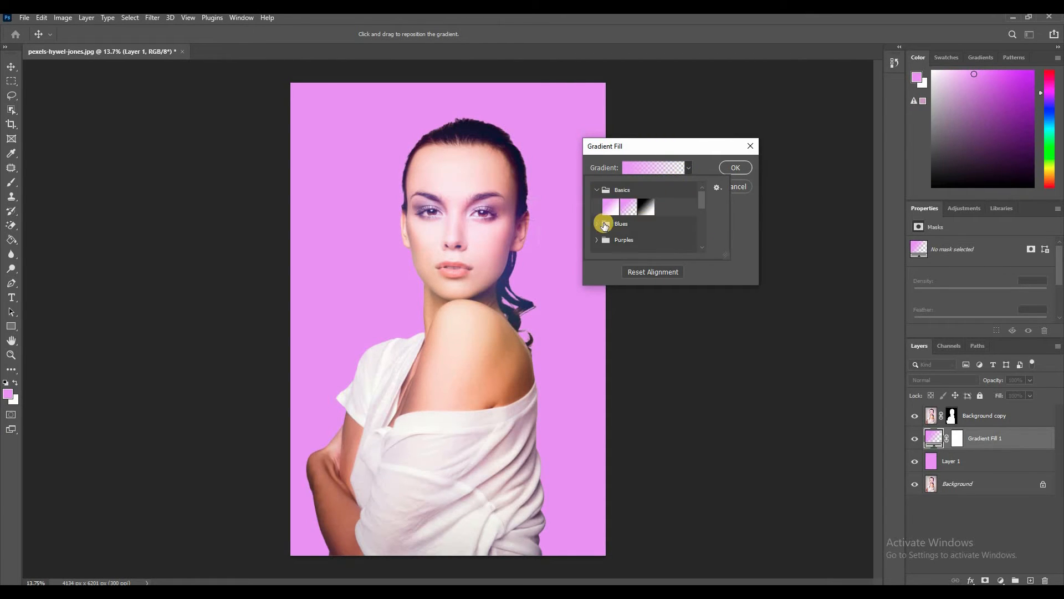
{"action": "left_click", "coordinate": [597, 224]}
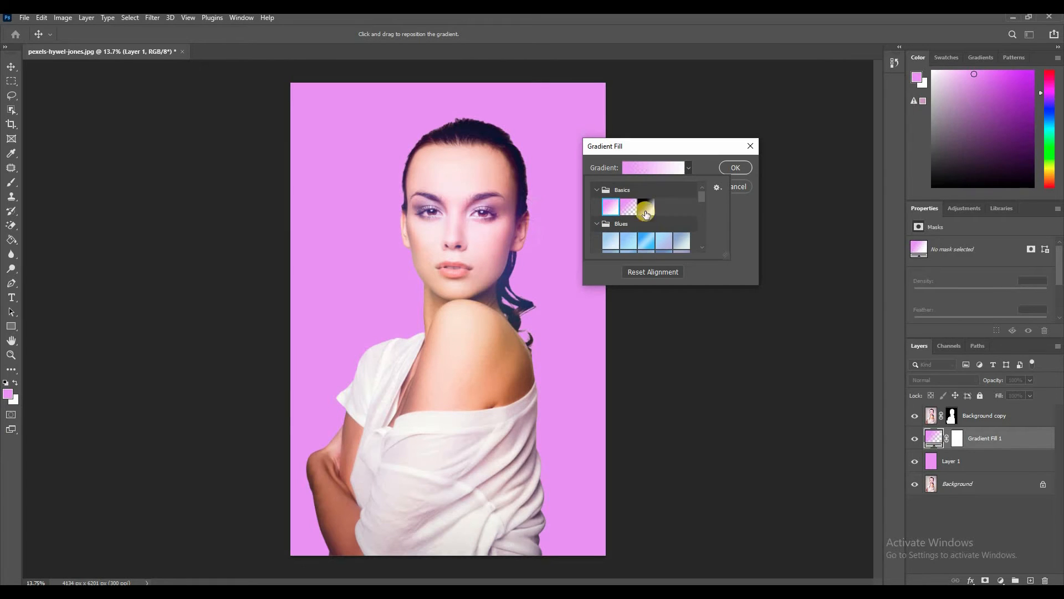
{"action": "left_click", "coordinate": [611, 207]}
{"action": "left_click", "coordinate": [739, 215]}
{"action": "left_click", "coordinate": [688, 170]}
{"action": "left_click", "coordinate": [738, 202]}
Step: Set the gradient fill to Linear style with an angle of -123.84° and a scale of 429%, and apply it
{"action": "left_click", "coordinate": [666, 188]}
{"action": "left_click", "coordinate": [645, 195]}
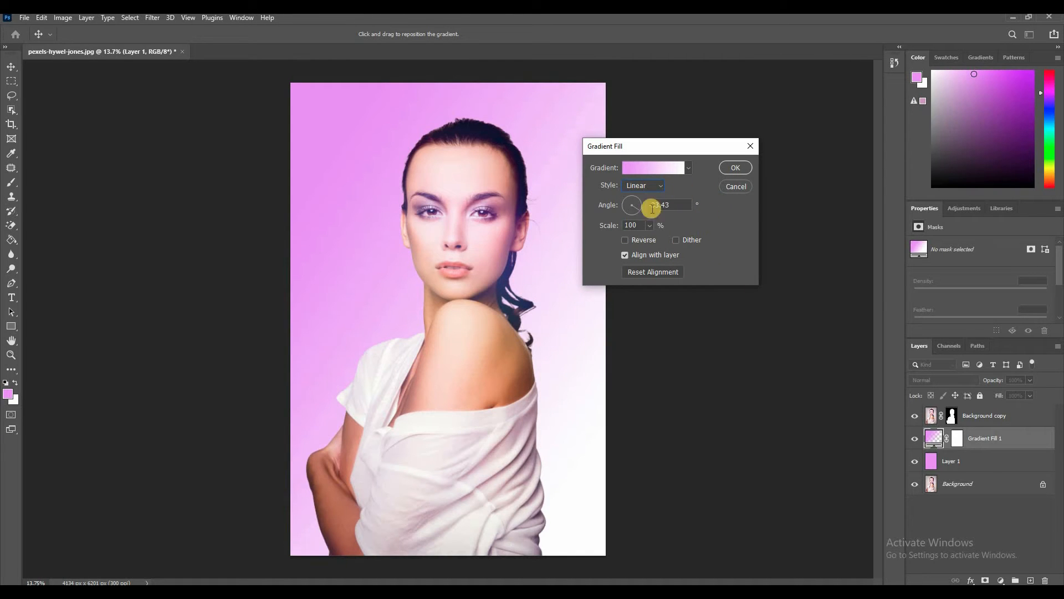
{"action": "left_click", "coordinate": [618, 210]}
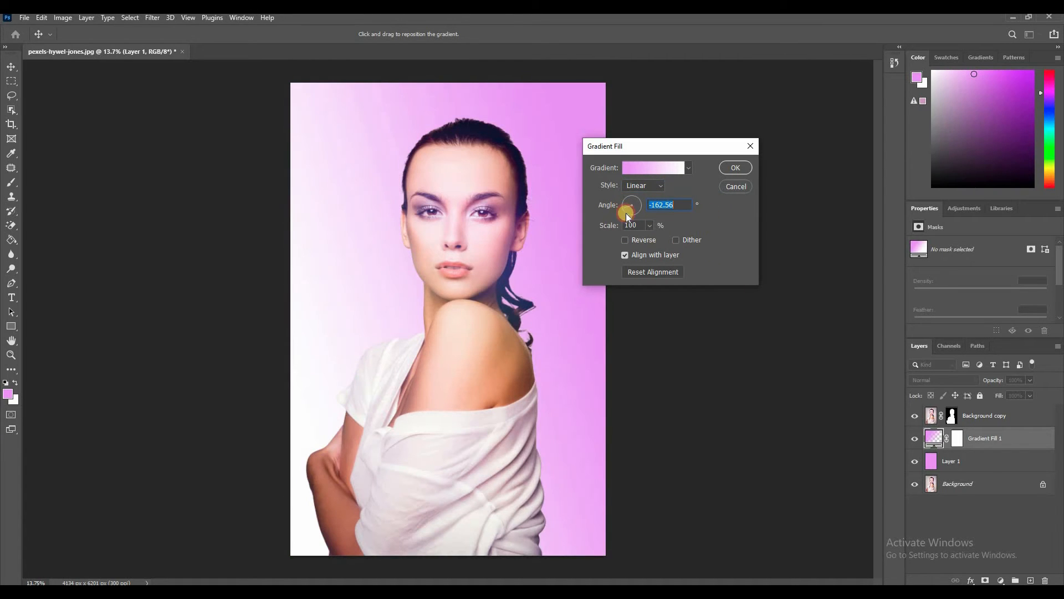
{"action": "left_click", "coordinate": [631, 214]}
{"action": "left_click", "coordinate": [626, 214]}
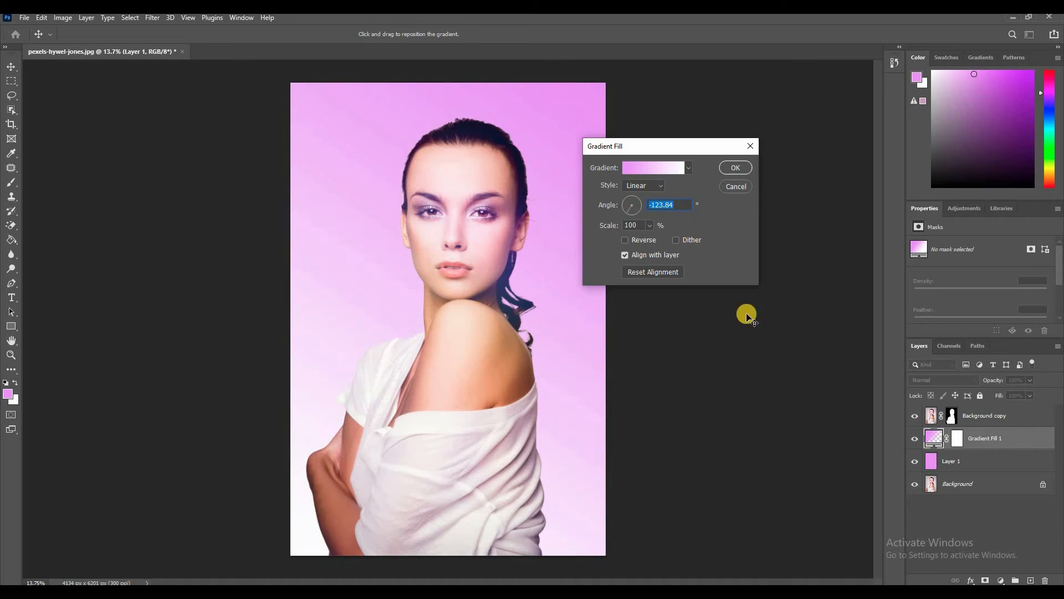
{"action": "left_click_drag", "start_coordinate": [663, 236], "coordinate": [666, 237]}
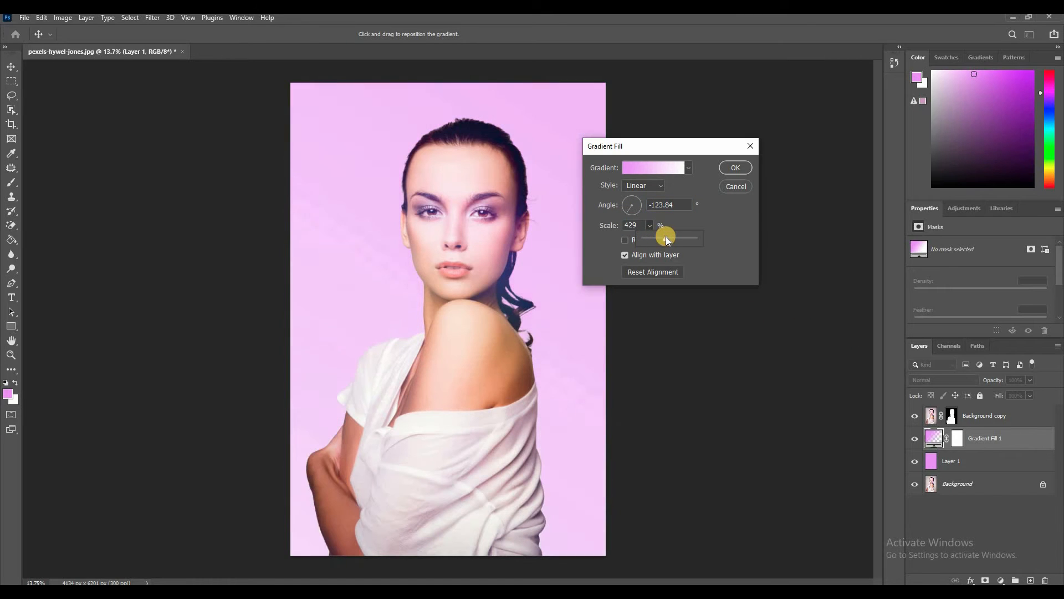
{"action": "left_click", "coordinate": [738, 166]}
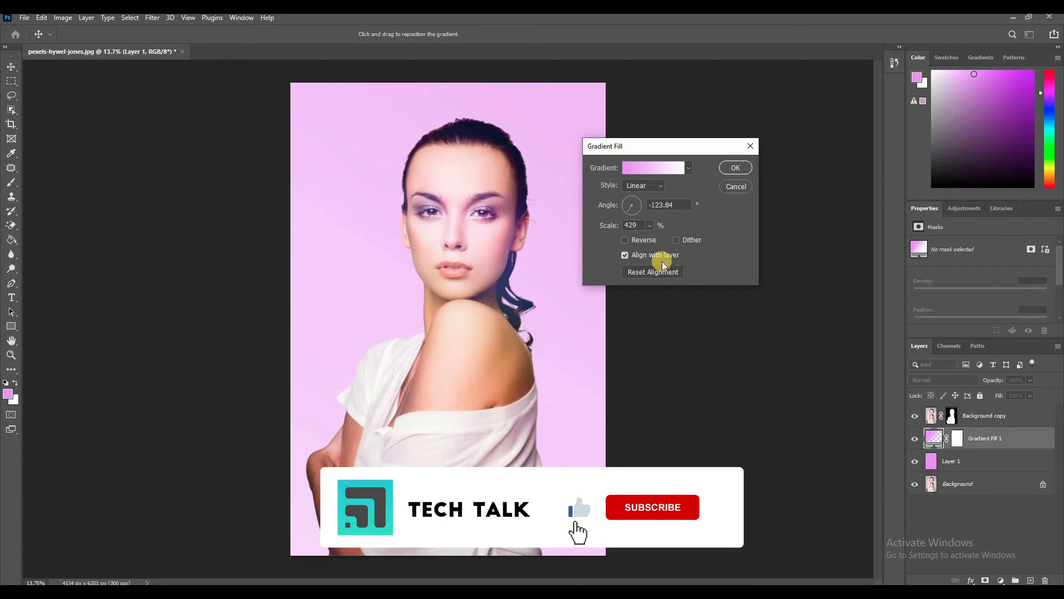
{"action": "left_click", "coordinate": [736, 167]}
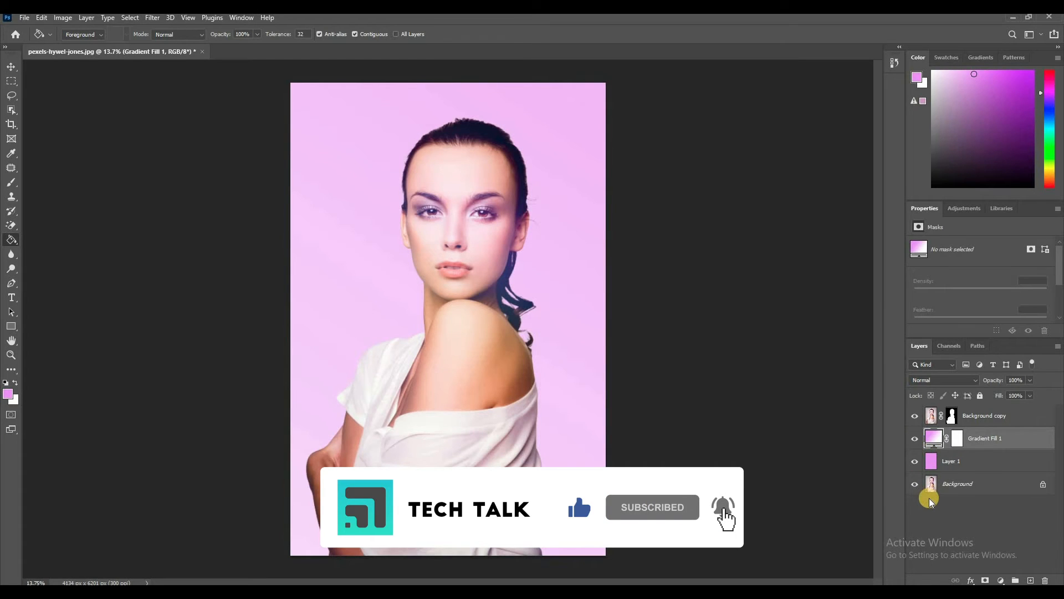
Step: Compare the result with the original photo by showing only the Background layer and restoring all layers
{"action": "left_click", "coordinate": [915, 484], "text": "alt"}
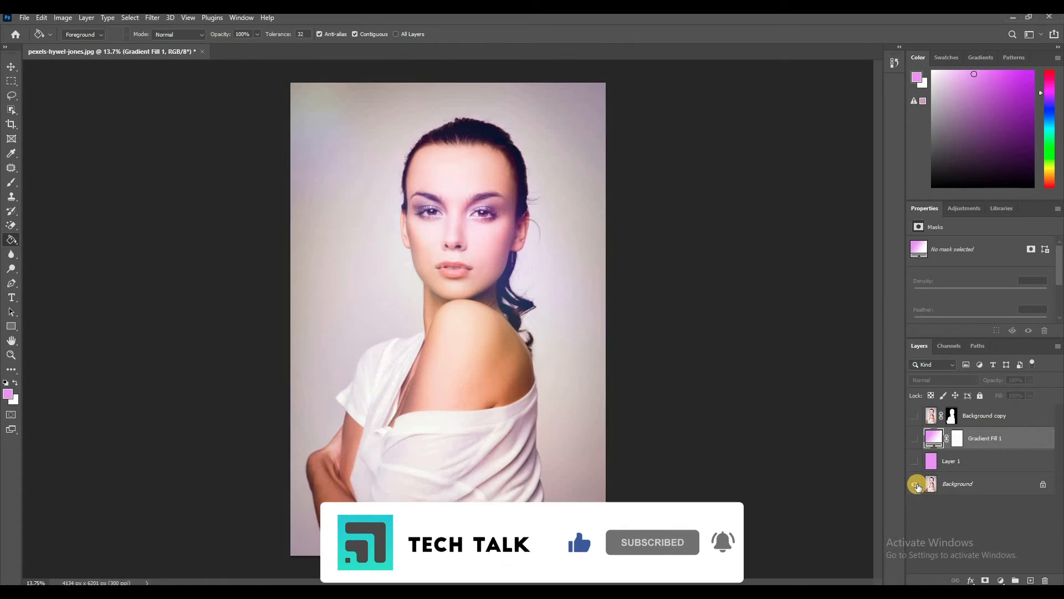
{"action": "left_click", "coordinate": [915, 484], "text": "alt"}
{"action": "left_click", "coordinate": [915, 484], "text": "alt"}
{"action": "left_click", "coordinate": [915, 484], "text": "alt"}
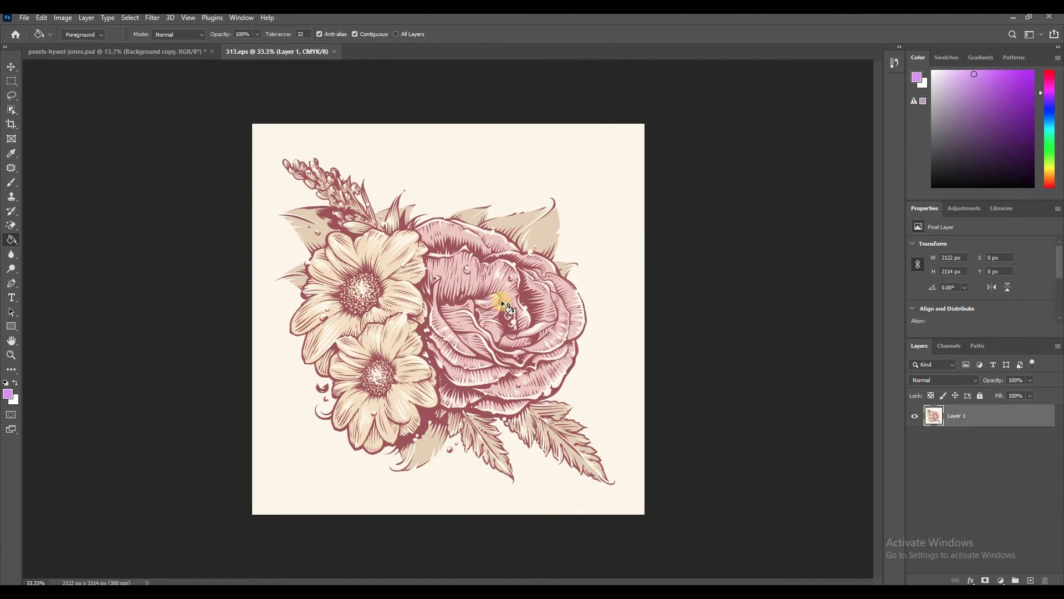
Step: Select the whole floral artwork in 313.eps and move it into the portrait document as a new layer
{"action": "left_click", "coordinate": [11, 66]}
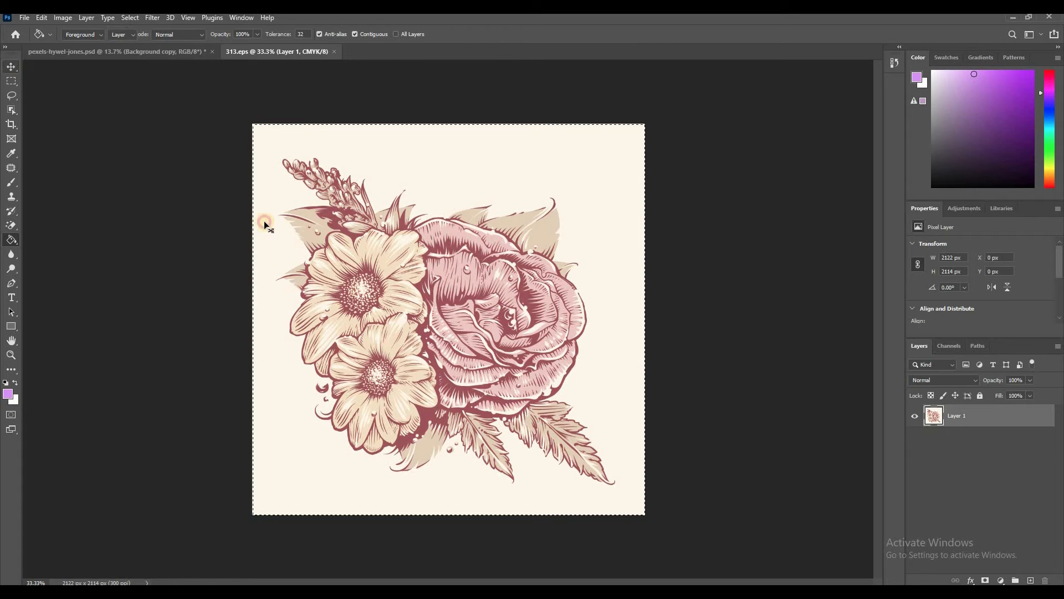
{"action": "key", "text": "ctrl+a"}
{"action": "left_click_drag", "start_coordinate": [424, 268], "coordinate": [374, 265]}
{"action": "left_click_drag", "start_coordinate": [464, 321], "coordinate": [465, 321]}
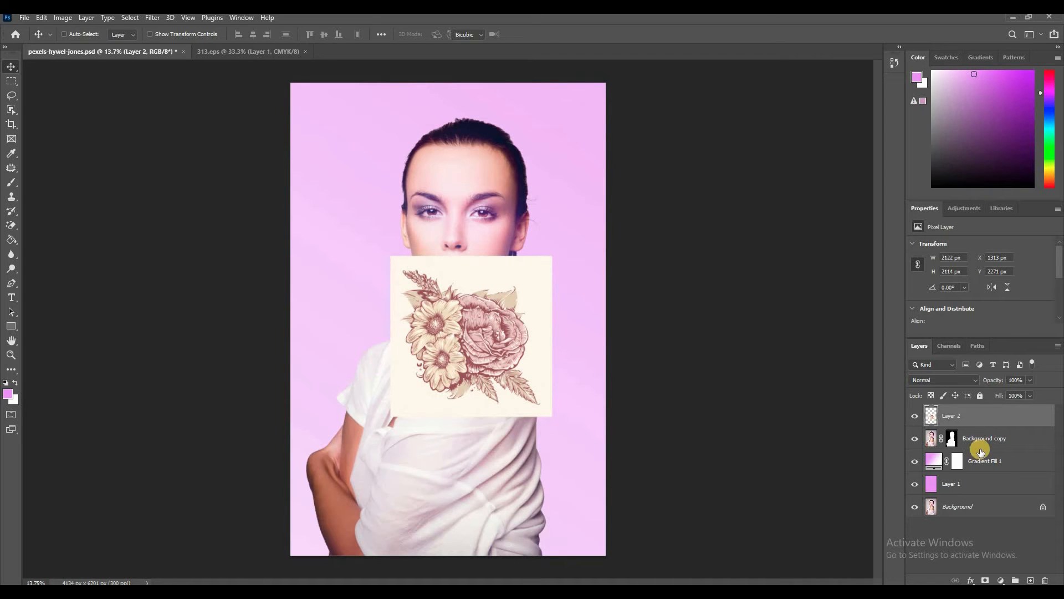
Step: Scale the floral artwork down to about 39% and position it on the woman's bare shoulder
{"action": "key", "text": "ctrl+t"}
{"action": "left_click_drag", "start_coordinate": [390, 259], "coordinate": [468, 334]}
{"action": "left_click_drag", "start_coordinate": [550, 418], "coordinate": [543, 408]}
{"action": "left_click_drag", "start_coordinate": [515, 370], "coordinate": [483, 364]}
{"action": "left_click_drag", "start_coordinate": [504, 399], "coordinate": [495, 390]}
{"action": "left_click_drag", "start_coordinate": [469, 356], "coordinate": [514, 371]}
Step: Warp the floral artwork's corners and edges to follow the curve of the shoulder and apply the transformation
{"action": "right_click", "coordinate": [506, 367]}
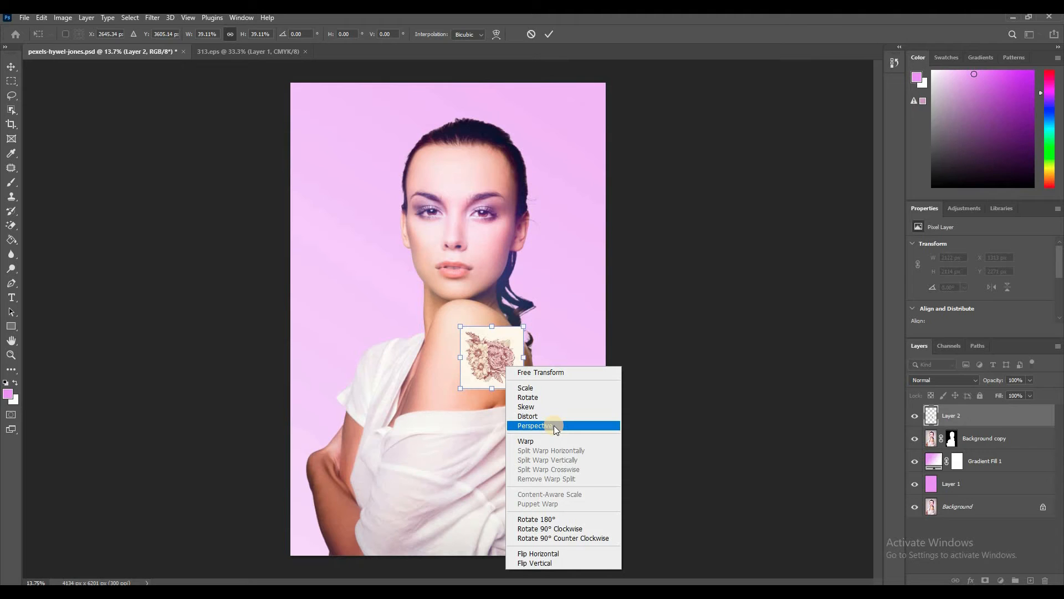
{"action": "left_click", "coordinate": [550, 441]}
{"action": "mouse_move", "coordinate": [524, 388]}
{"action": "left_mouse_down"}
{"action": "mouse_move", "coordinate": [528, 397]}
{"action": "mouse_move", "coordinate": [530, 371]}
{"action": "left_mouse_up"}
{"action": "left_click_drag", "start_coordinate": [461, 327], "coordinate": [456, 323]}
{"action": "left_click_drag", "start_coordinate": [459, 374], "coordinate": [459, 374]}
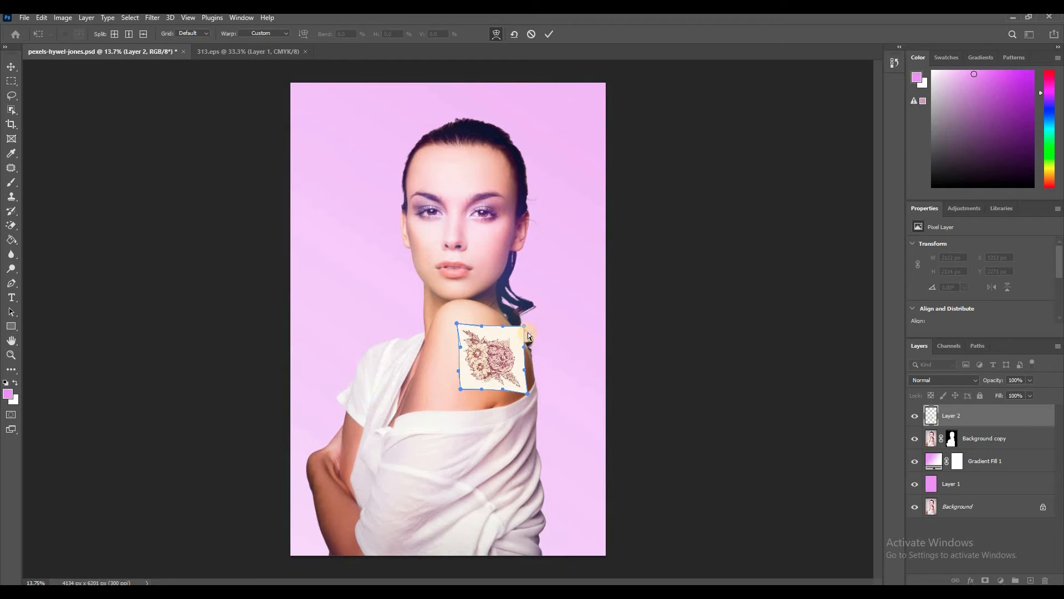
{"action": "left_click_drag", "start_coordinate": [524, 329], "coordinate": [518, 338]}
{"action": "left_click_drag", "start_coordinate": [522, 371], "coordinate": [519, 368]}
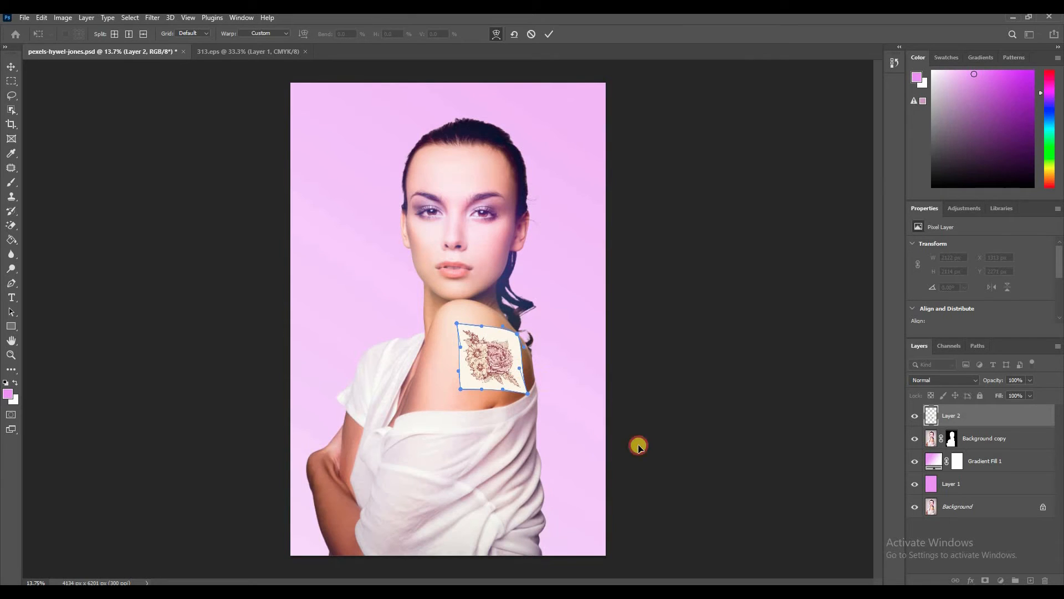
{"action": "key", "text": "Return"}
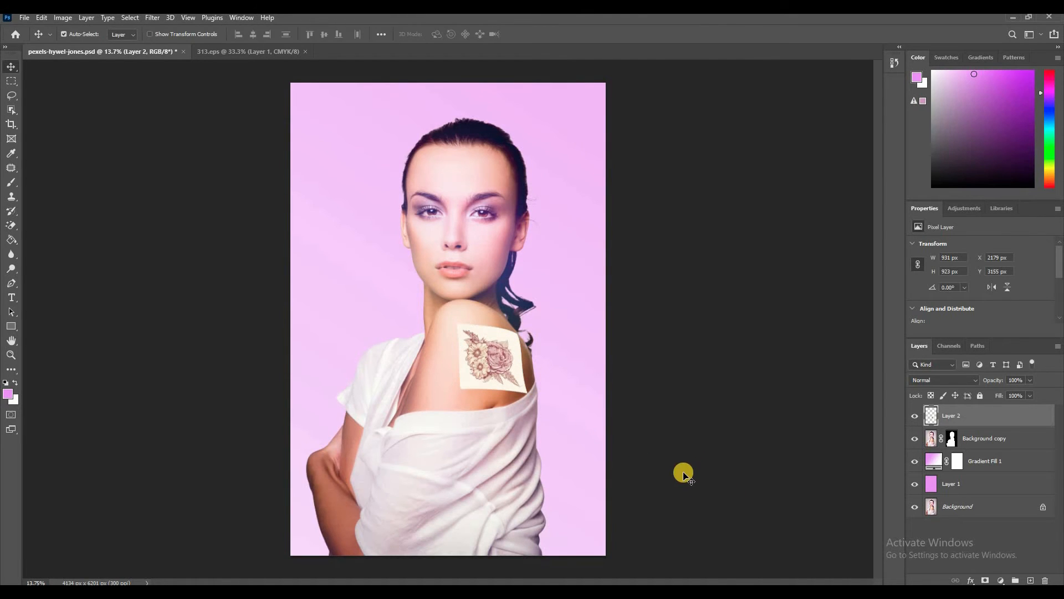
Step: Set the floral artwork layer's blend mode to Multiply
{"action": "left_click", "coordinate": [958, 381]}
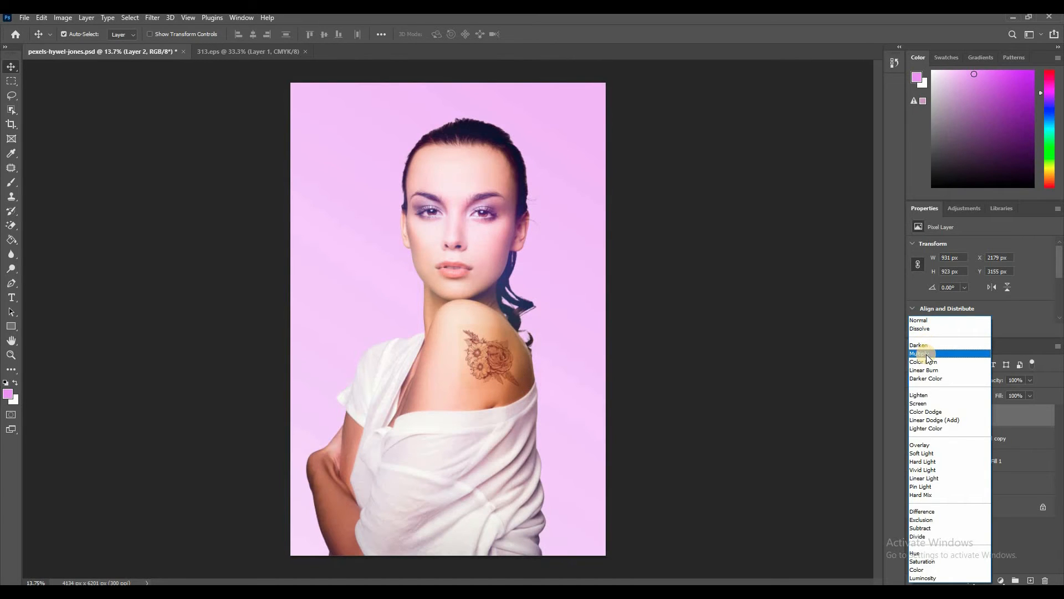
{"action": "left_click", "coordinate": [927, 354]}
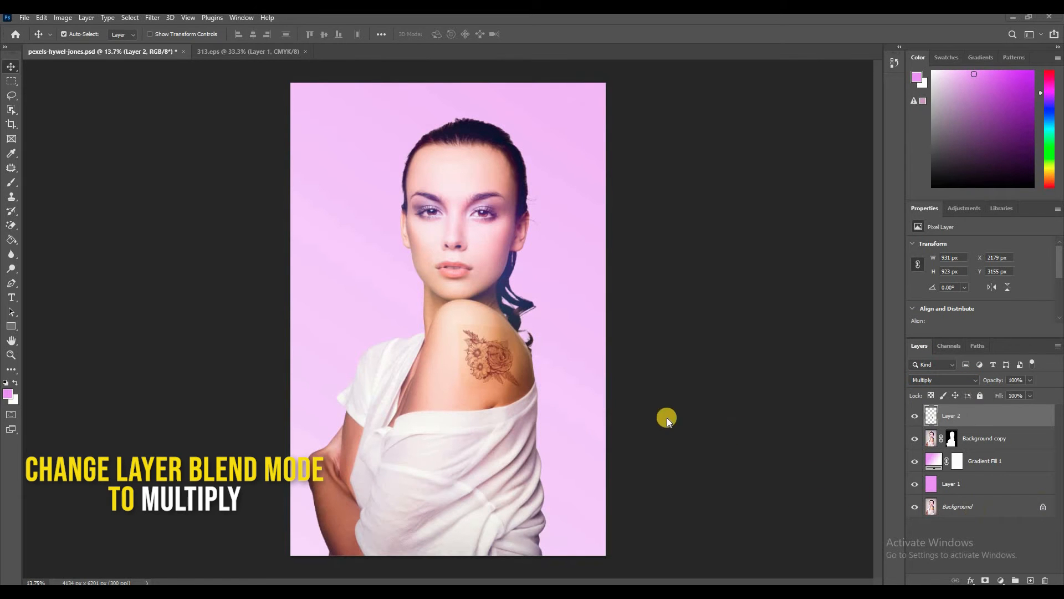
Step: Erase the faint tinted box around the floral artwork with the Eraser tool, using brush sizes of 70 and 50 px
{"action": "scroll", "coordinate": [484, 378], "scroll_direction": "up", "scroll_amount": 6}
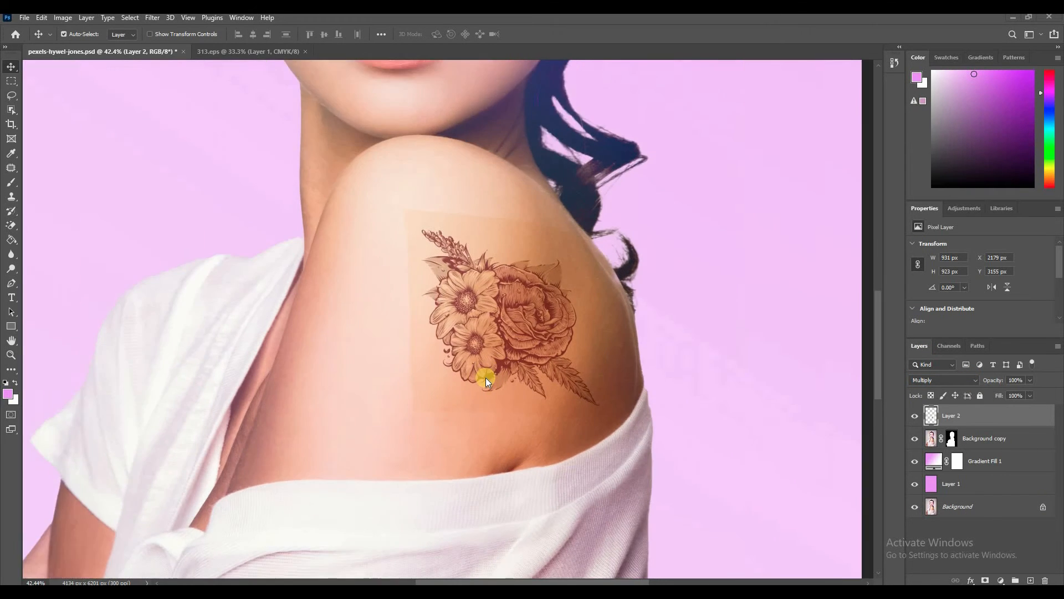
{"action": "scroll", "coordinate": [516, 398], "scroll_direction": "up", "scroll_amount": 1}
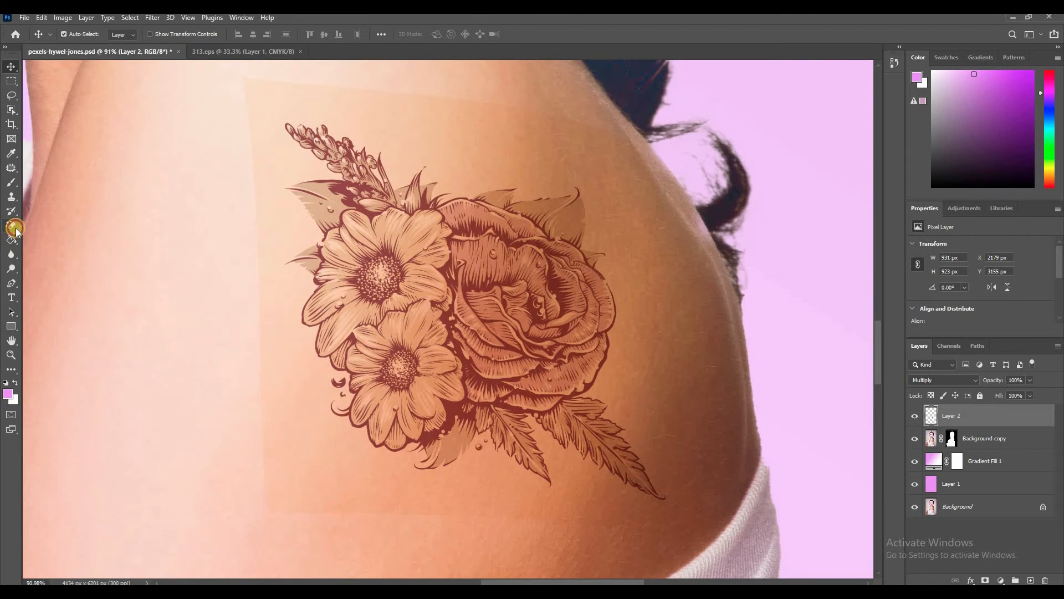
{"action": "left_click_drag", "start_coordinate": [16, 230], "coordinate": [67, 228]}
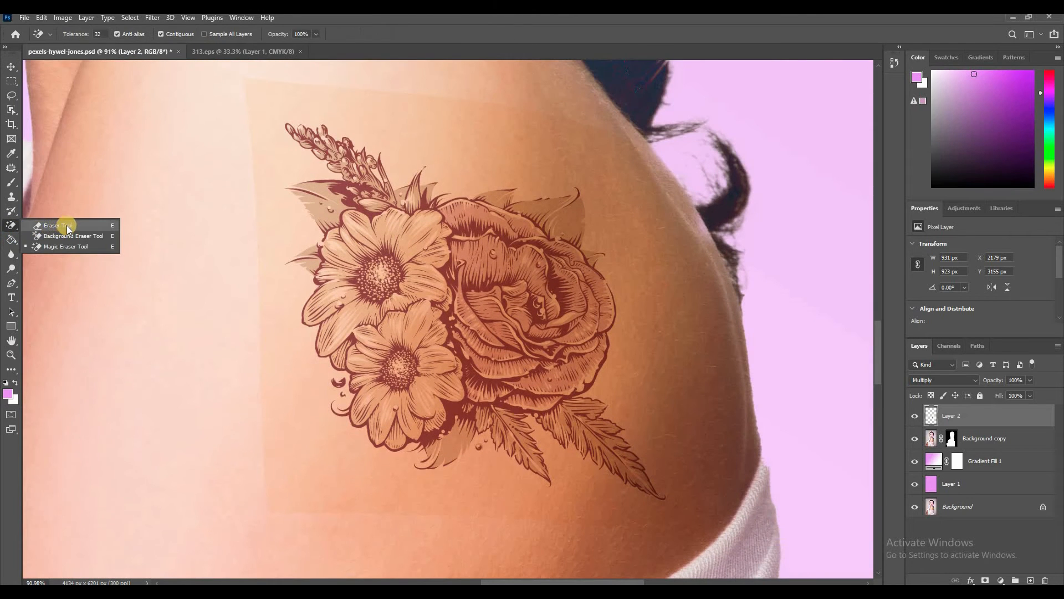
{"action": "left_click", "coordinate": [64, 226]}
{"action": "key", "text": "bracketright"}
{"action": "left_click", "coordinate": [324, 446]}
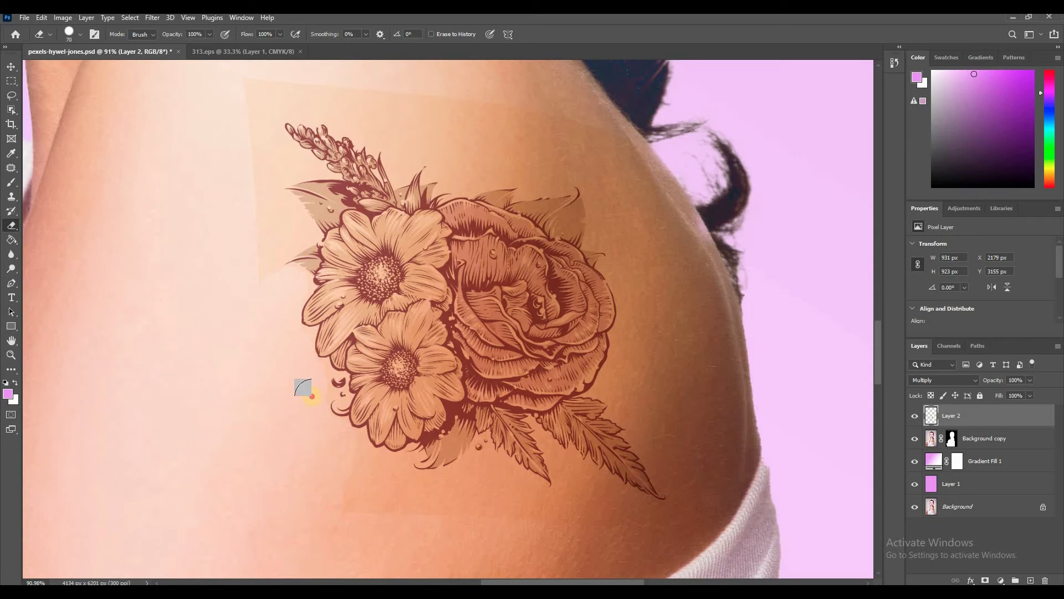
{"action": "key", "text": "bracketleft"}
{"action": "key", "text": "bracketleft"}
{"action": "key", "text": "bracketleft"}
{"action": "key", "text": "bracketleft"}
{"action": "key", "text": "bracketleft"}
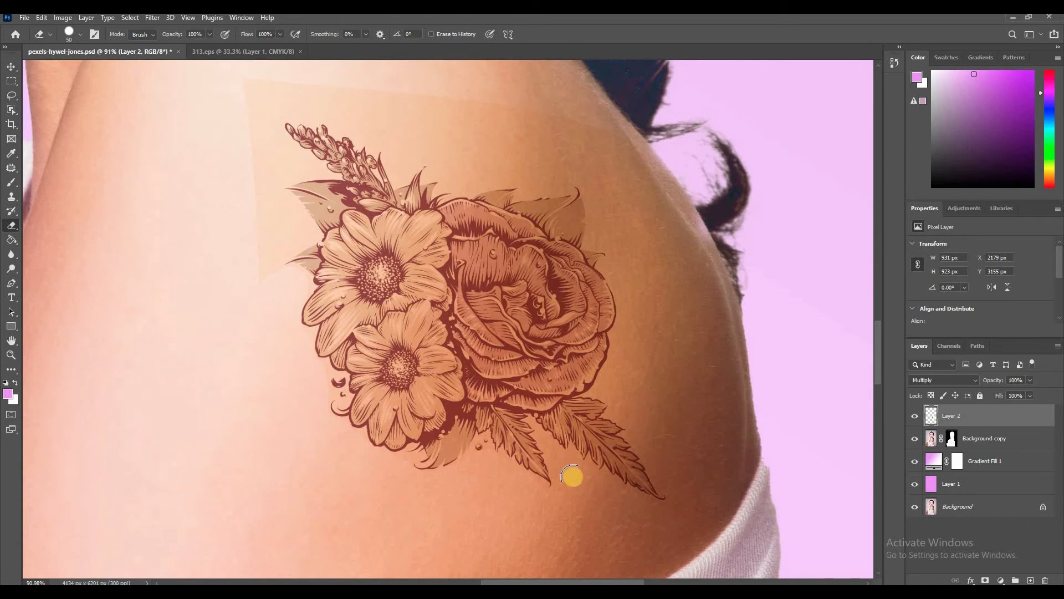
{"action": "mouse_move", "coordinate": [641, 392]}
{"action": "left_mouse_down"}
{"action": "mouse_move", "coordinate": [626, 266]}
{"action": "mouse_move", "coordinate": [244, 114]}
{"action": "mouse_move", "coordinate": [277, 228]}
{"action": "mouse_move", "coordinate": [271, 111]}
{"action": "mouse_move", "coordinate": [286, 148]}
{"action": "mouse_move", "coordinate": [517, 154]}
{"action": "mouse_move", "coordinate": [486, 178]}
{"action": "mouse_move", "coordinate": [342, 125]}
{"action": "mouse_move", "coordinate": [397, 178]}
{"action": "mouse_move", "coordinate": [371, 149]}
{"action": "mouse_move", "coordinate": [435, 166]}
{"action": "mouse_move", "coordinate": [484, 151]}
{"action": "left_mouse_up"}
Step: Erase the remaining tint close to the flowers and leaves with a small eraser of about 10 to 30 px
{"action": "key", "text": "bracketleft"}
{"action": "key", "text": "bracketleft"}
{"action": "key", "text": "bracketleft"}
{"action": "key", "text": "bracketleft"}
{"action": "key", "text": "bracketleft"}
{"action": "key", "text": "bracketleft"}
{"action": "key", "text": "bracketleft"}
{"action": "key", "text": "bracketleft"}
{"action": "key", "text": "bracketleft"}
{"action": "key", "text": "bracketleft"}
{"action": "key", "text": "bracketleft"}
{"action": "key", "text": "bracketright"}
{"action": "key", "text": "bracketright"}
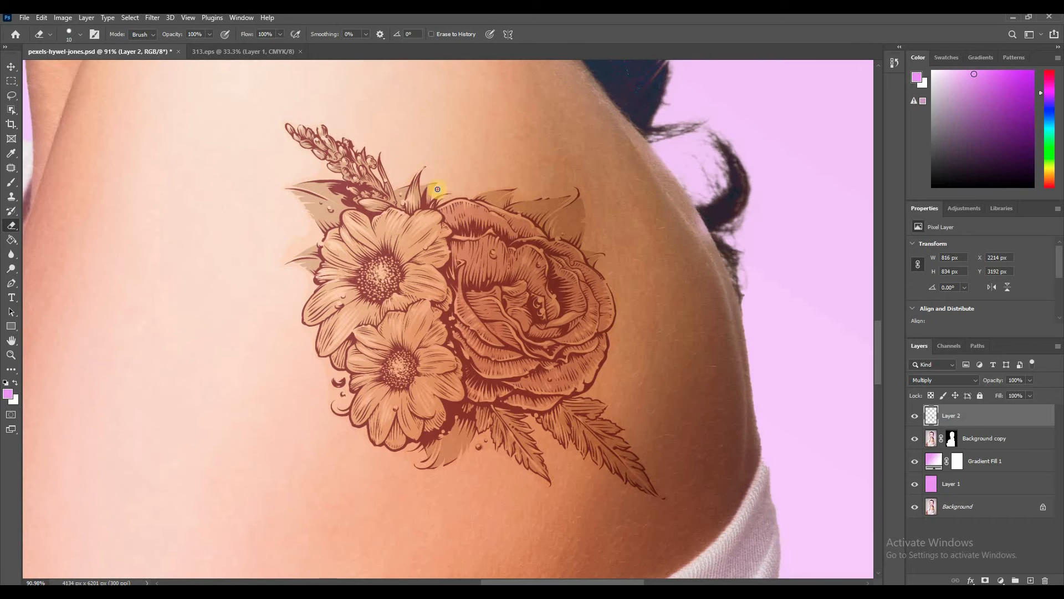
{"action": "key", "text": "bracketright"}
{"action": "mouse_move", "coordinate": [294, 233]}
{"action": "left_mouse_down"}
{"action": "mouse_move", "coordinate": [293, 273]}
{"action": "mouse_move", "coordinate": [304, 222]}
{"action": "mouse_move", "coordinate": [287, 246]}
{"action": "mouse_move", "coordinate": [309, 236]}
{"action": "left_mouse_up"}
{"action": "key", "text": "bracketright"}
{"action": "scroll", "coordinate": [480, 276], "scroll_direction": "down", "scroll_amount": 6}
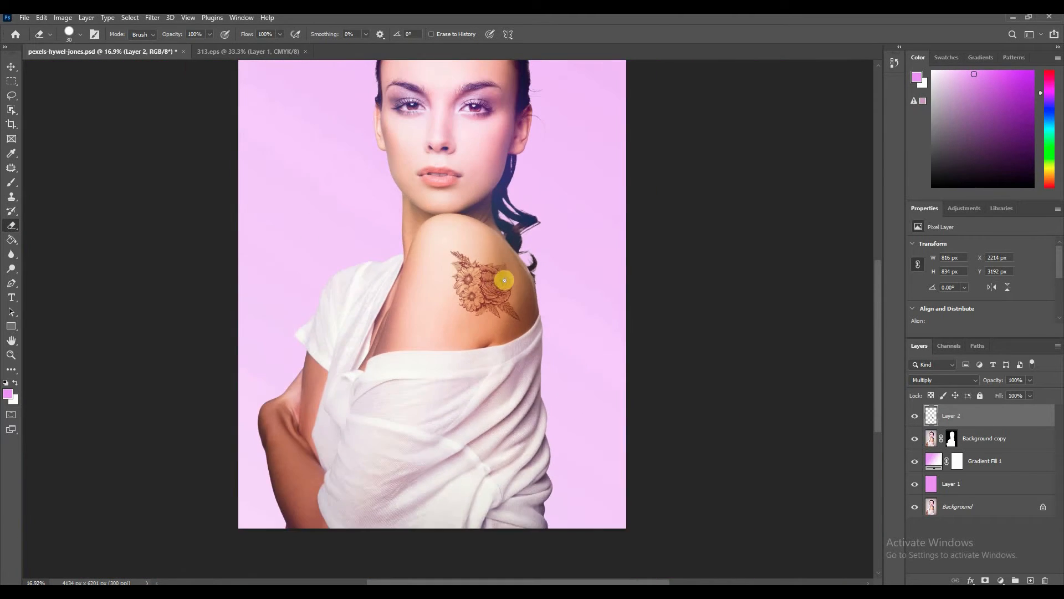
Step: Lower the floral artwork layer's opacity to 67% and deselect all layers
{"action": "scroll", "coordinate": [505, 280], "scroll_direction": "down", "scroll_amount": 2}
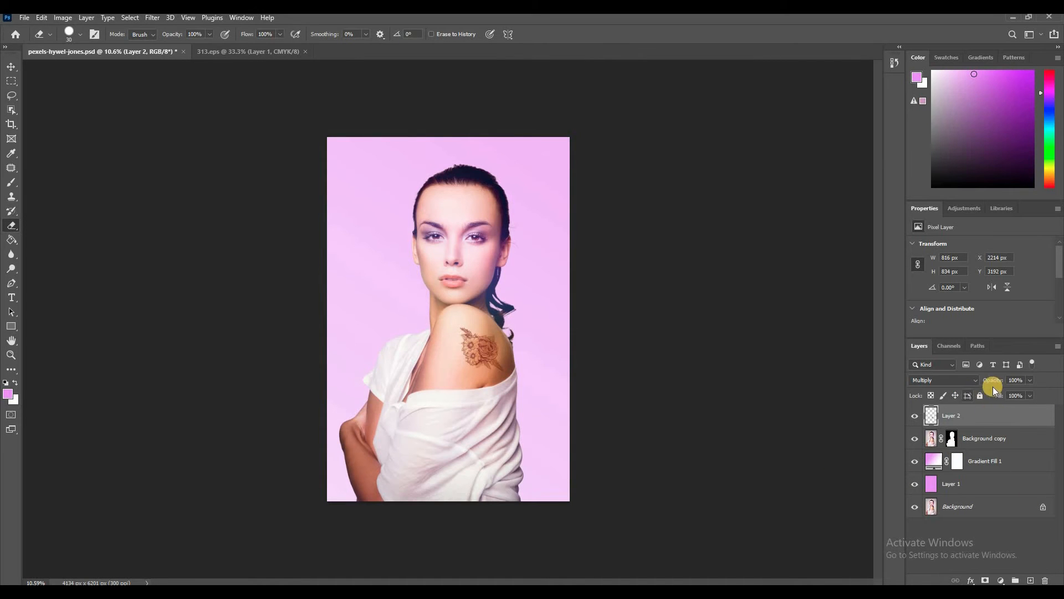
{"action": "left_click", "coordinate": [1030, 381]}
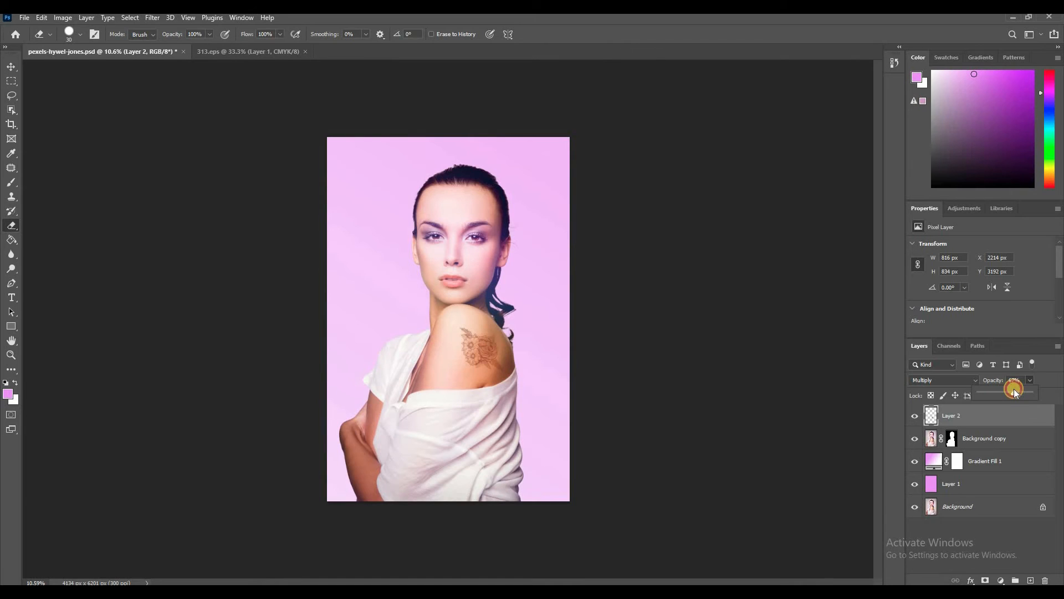
{"action": "left_click", "coordinate": [1050, 549]}
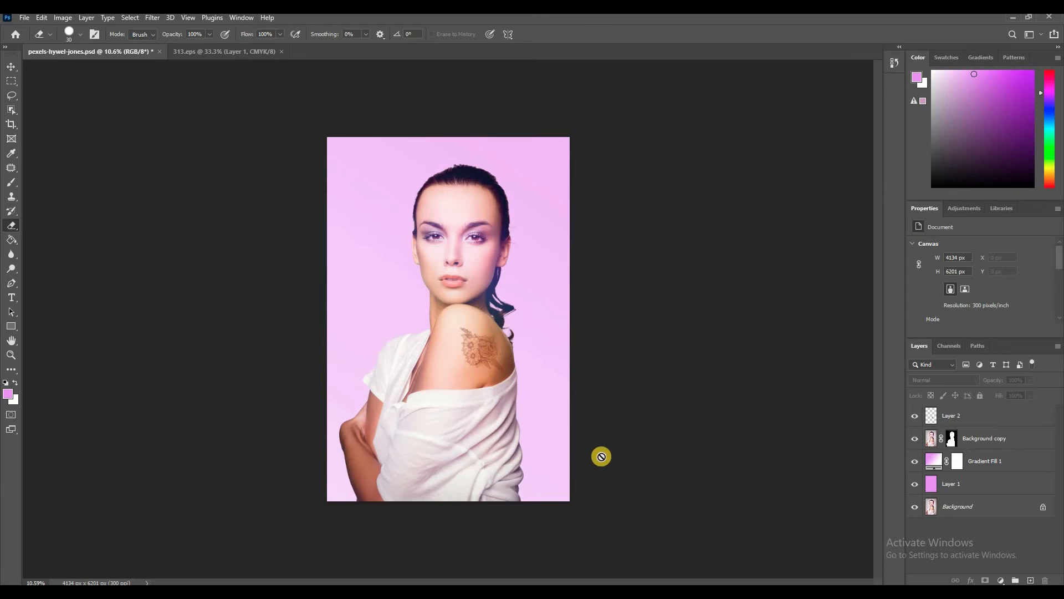
Step: Compare the shoulder with and without the tattoo by toggling the floral artwork layer's visibility
{"action": "scroll", "coordinate": [499, 357], "scroll_direction": "up", "scroll_amount": 8}
{"action": "scroll", "coordinate": [520, 375], "scroll_direction": "up", "scroll_amount": 1}
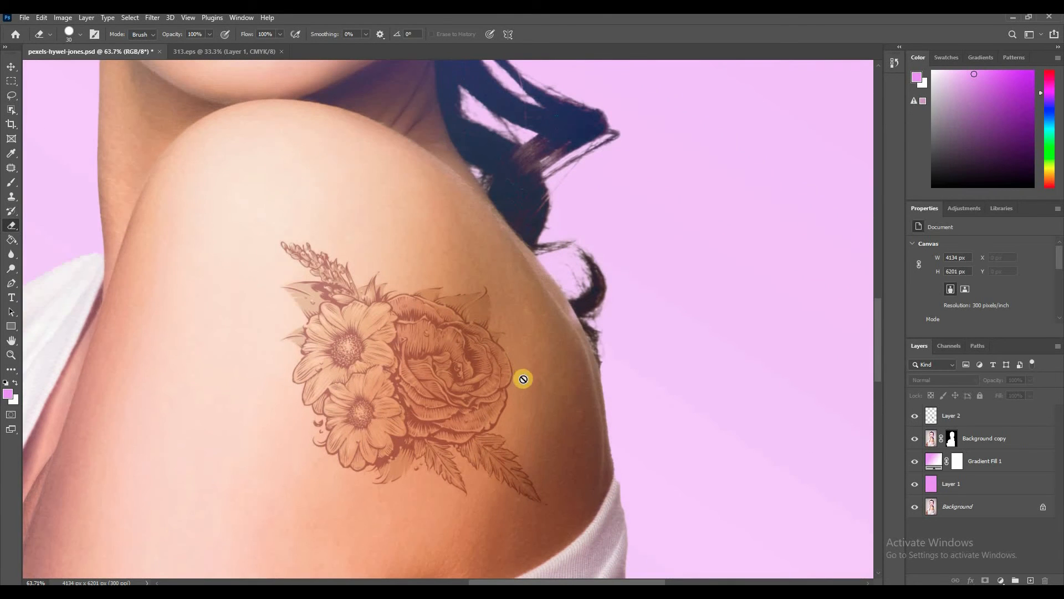
{"action": "left_click", "coordinate": [915, 417]}
{"action": "left_click", "coordinate": [915, 417]}
{"action": "scroll", "coordinate": [525, 388], "scroll_direction": "down", "scroll_amount": 8}
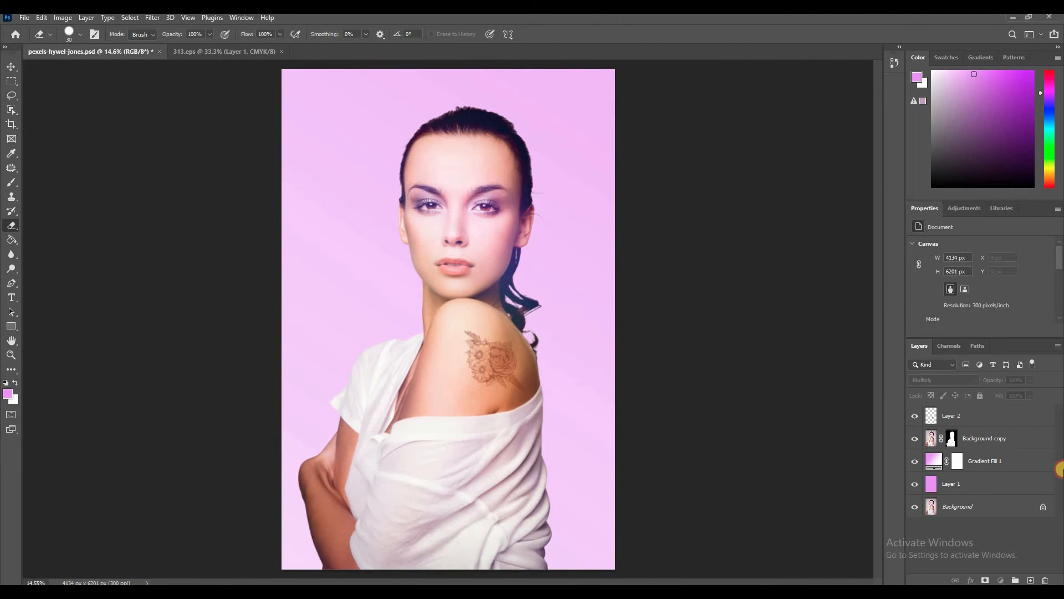
Step: Add a Hue/Saturation adjustment layer with saturation -100 and clip it to the floral artwork layer
{"action": "left_click", "coordinate": [984, 417]}
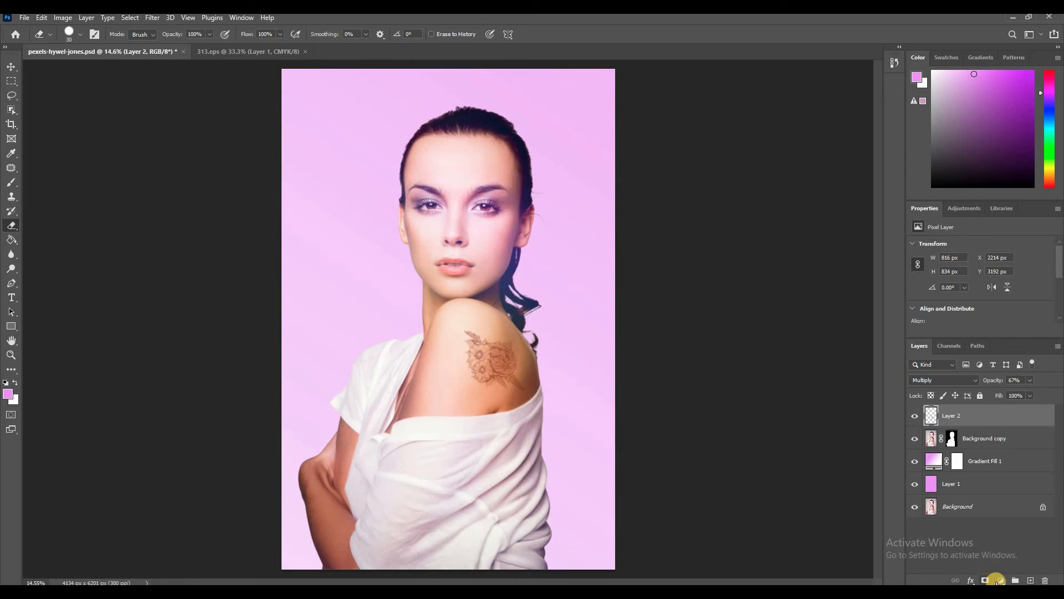
{"action": "left_click", "coordinate": [1002, 580]}
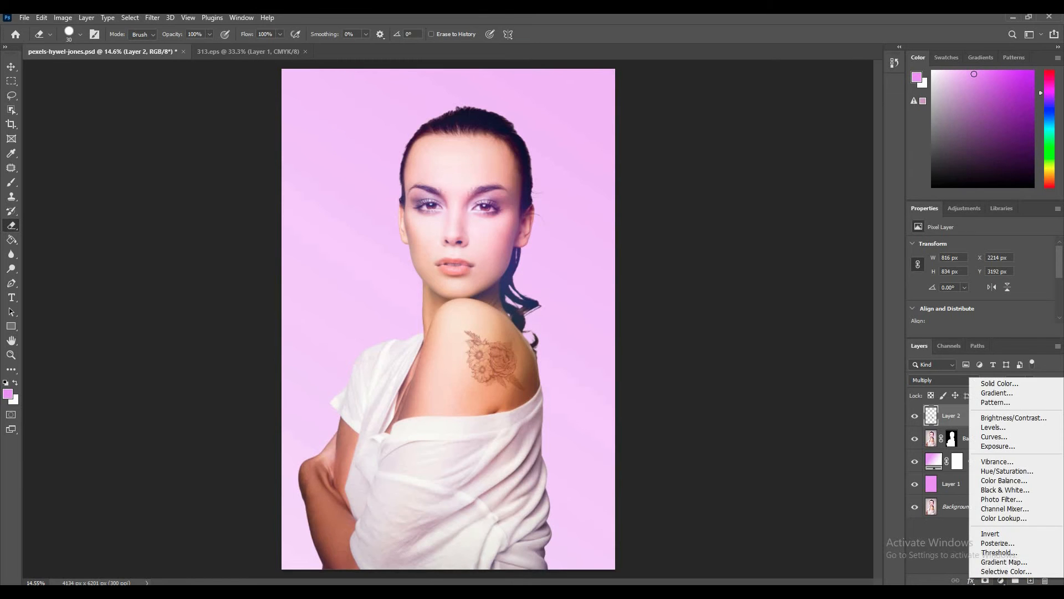
{"action": "left_click", "coordinate": [1012, 472]}
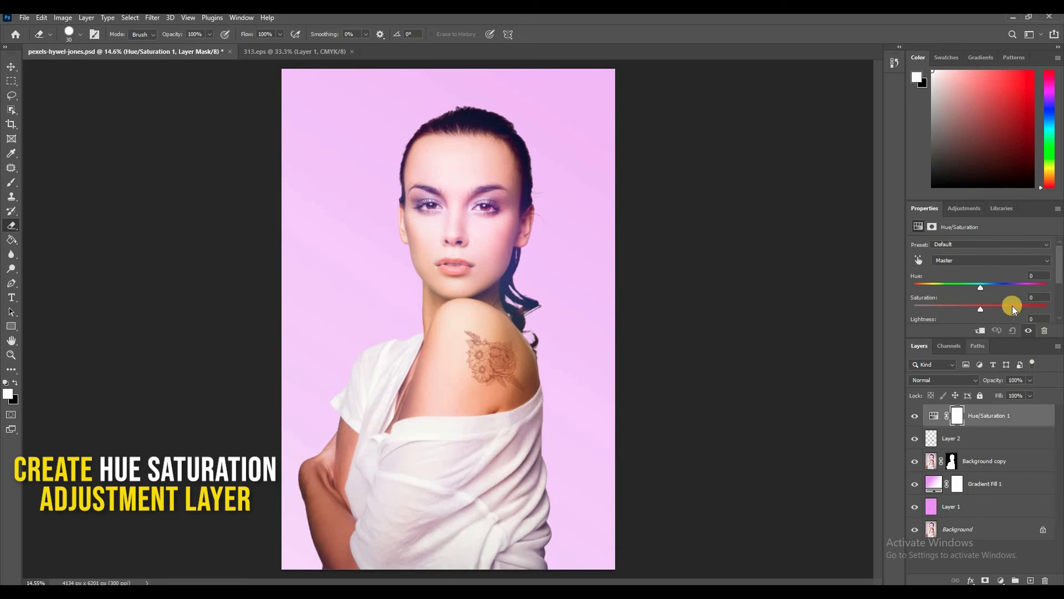
{"action": "left_click_drag", "start_coordinate": [981, 308], "coordinate": [910, 306]}
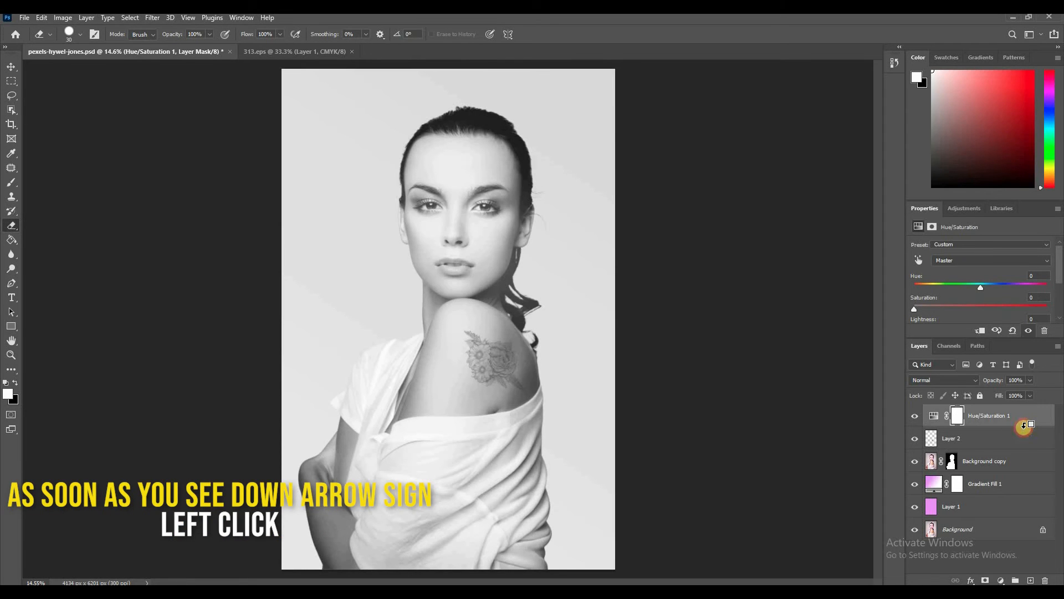
{"action": "left_click", "coordinate": [1023, 427], "text": "alt"}
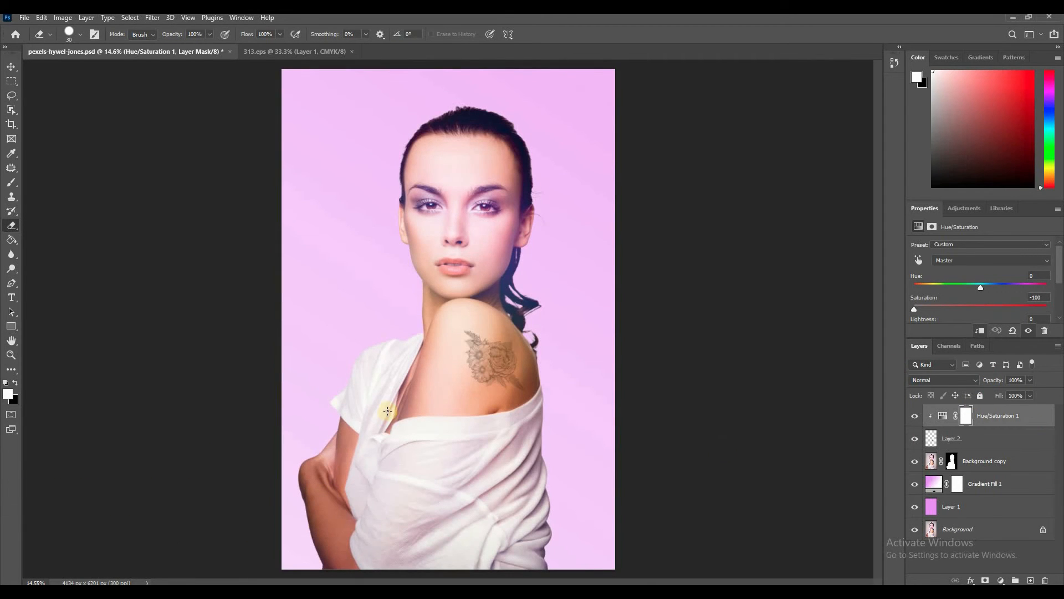
Step: Set the tattoo's Hue/Saturation adjustment to hue -78 and saturation -29
{"action": "scroll", "coordinate": [500, 369], "scroll_direction": "up", "scroll_amount": 5}
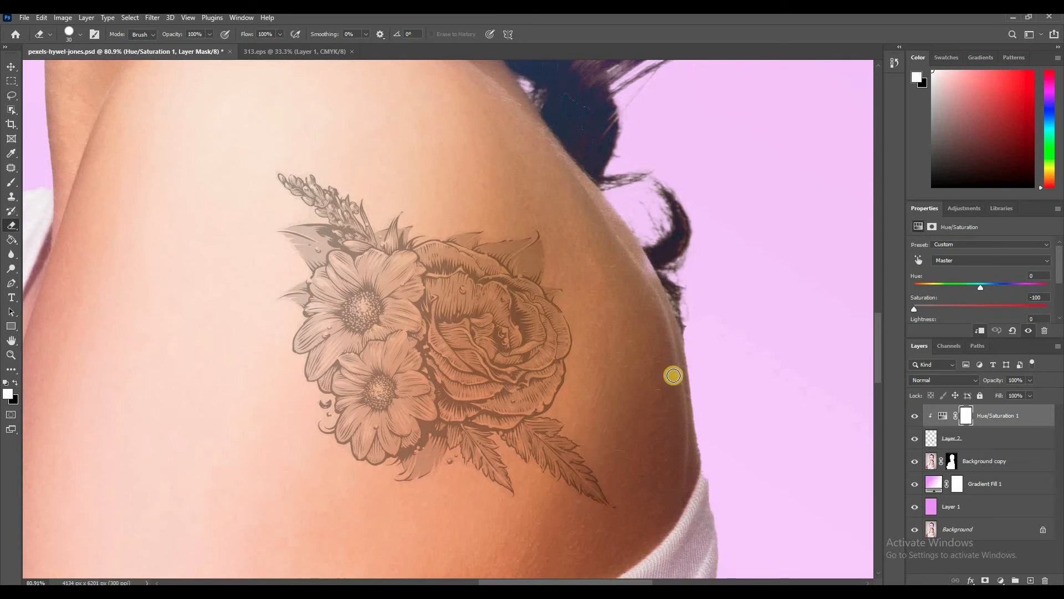
{"action": "scroll", "coordinate": [508, 375], "scroll_direction": "down", "scroll_amount": 2}
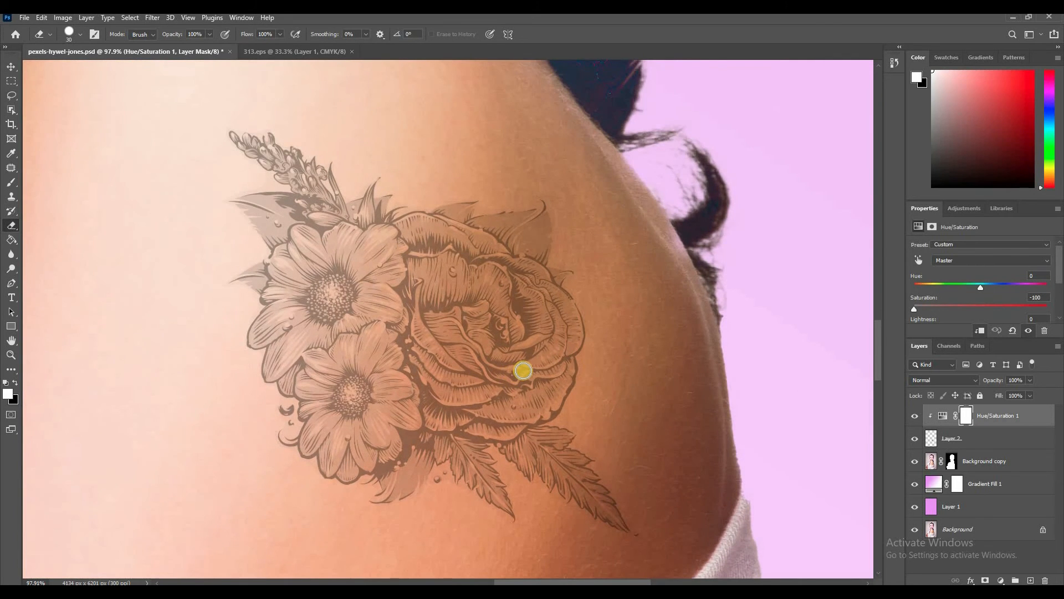
{"action": "scroll", "coordinate": [526, 368], "scroll_direction": "down", "scroll_amount": 3}
{"action": "scroll", "coordinate": [539, 375], "scroll_direction": "down", "scroll_amount": 2}
{"action": "scroll", "coordinate": [615, 394], "scroll_direction": "down", "scroll_amount": 2}
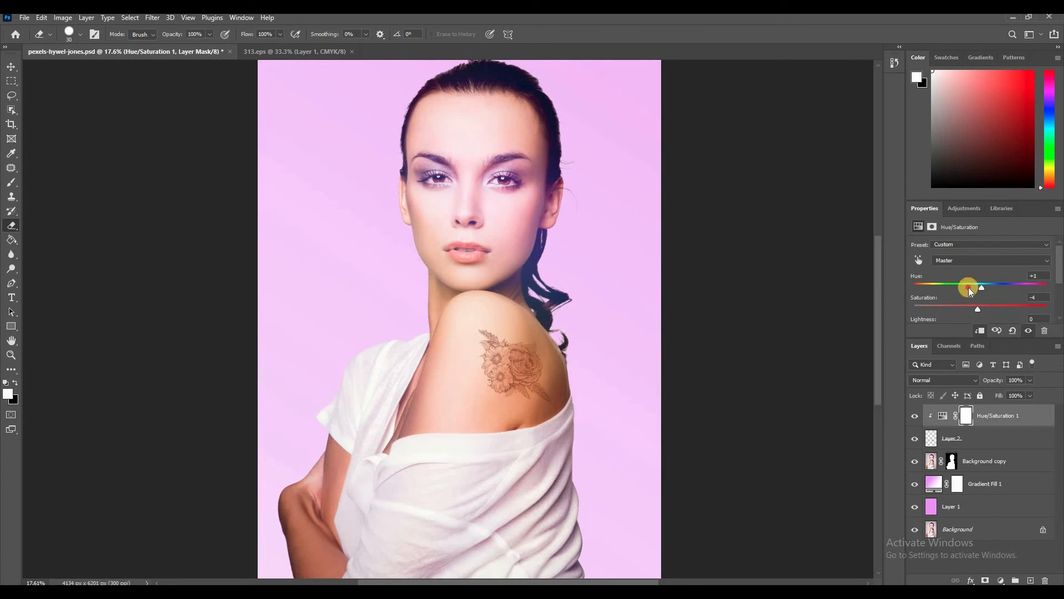
{"action": "left_click_drag", "start_coordinate": [901, 285], "coordinate": [942, 285]}
{"action": "mouse_move", "coordinate": [978, 309]}
{"action": "left_mouse_down"}
{"action": "mouse_move", "coordinate": [951, 306]}
{"action": "mouse_move", "coordinate": [1001, 309]}
{"action": "mouse_move", "coordinate": [961, 306]}
{"action": "left_mouse_up"}
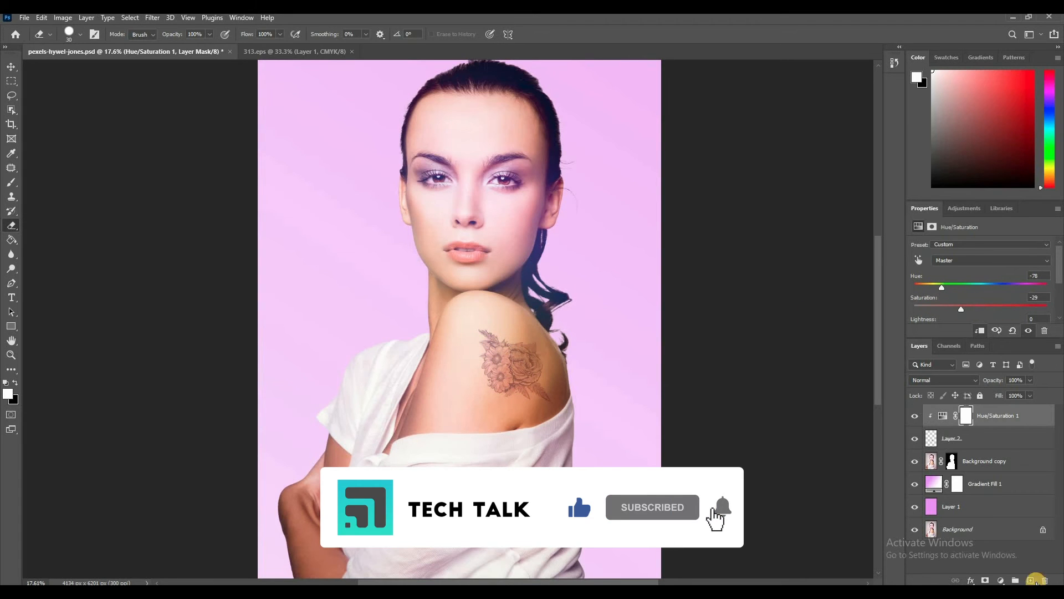
{"action": "scroll", "coordinate": [567, 355], "scroll_direction": "up", "scroll_amount": 5}
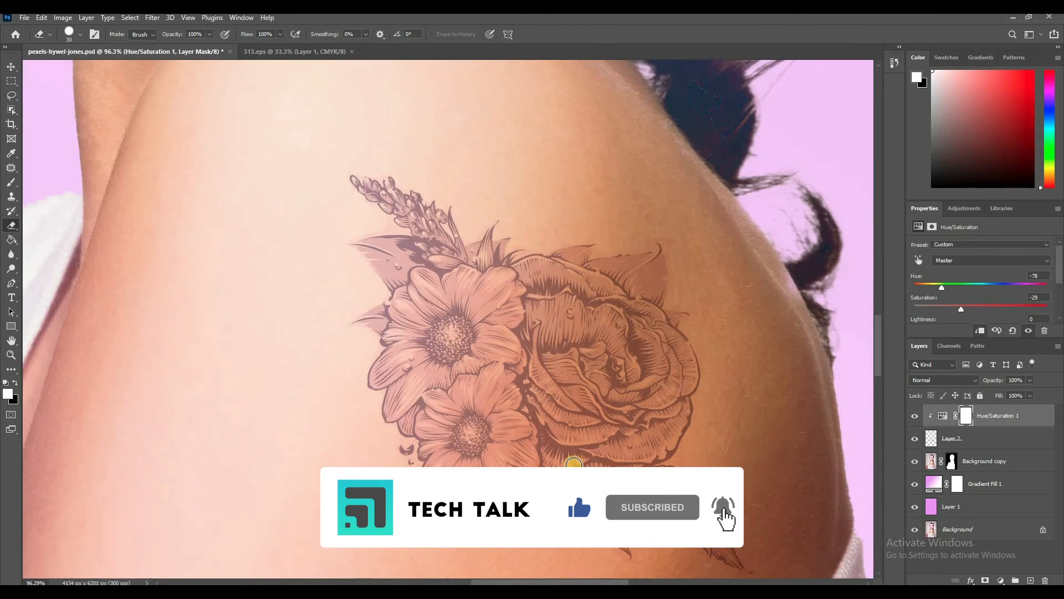
{"action": "scroll", "coordinate": [569, 430], "scroll_direction": "down", "scroll_amount": 3}
{"action": "key", "text": "ctrl+0"}
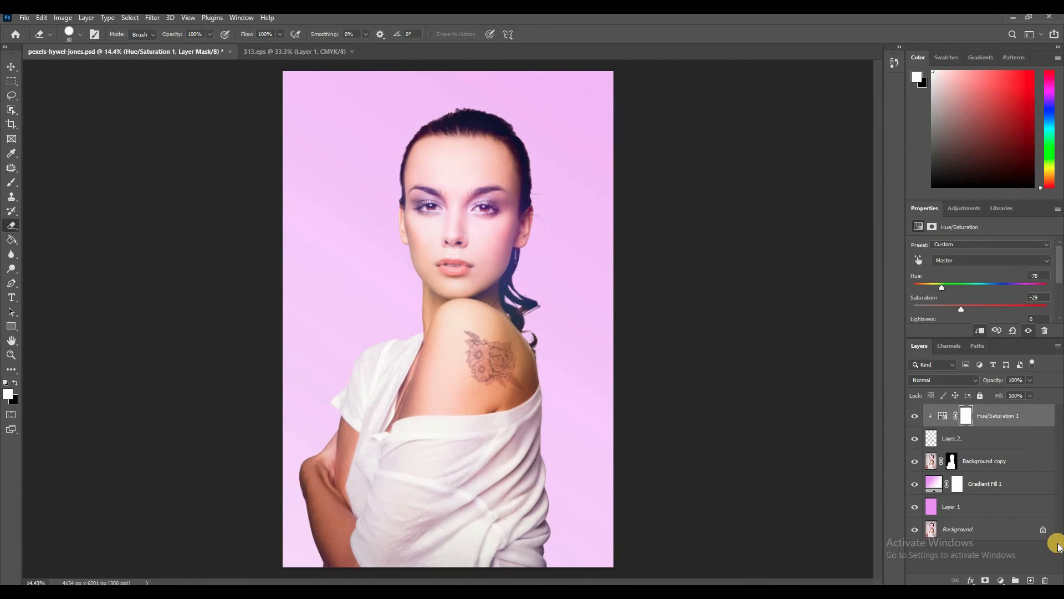
{"action": "left_click", "coordinate": [1019, 465]}
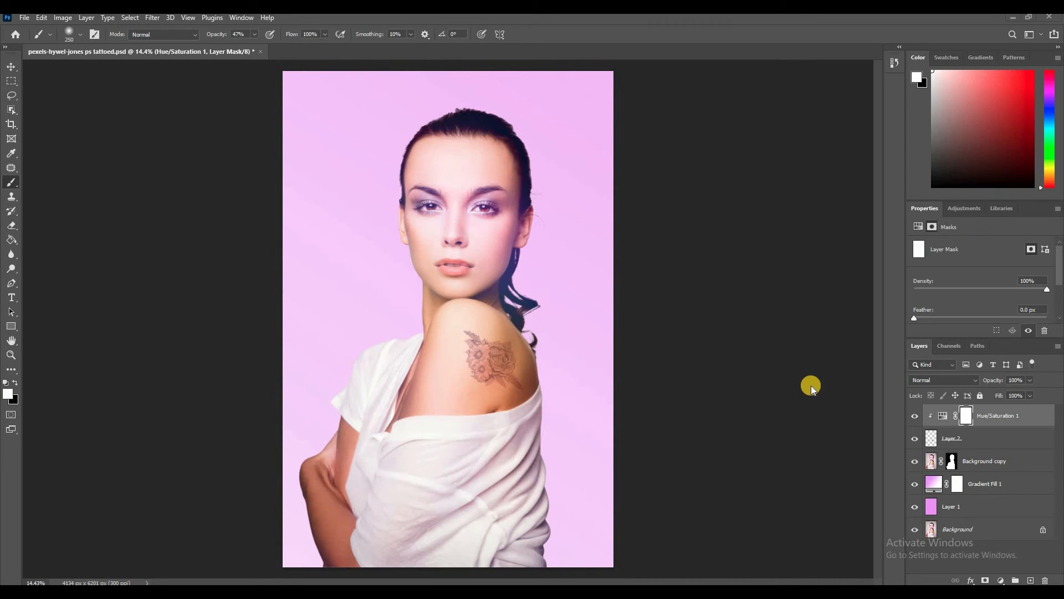
Step: Add a brightening Curves adjustment above Background copy, clip it to that layer and invert its mask to black
{"action": "left_click", "coordinate": [990, 461]}
{"action": "left_click", "coordinate": [1002, 580]}
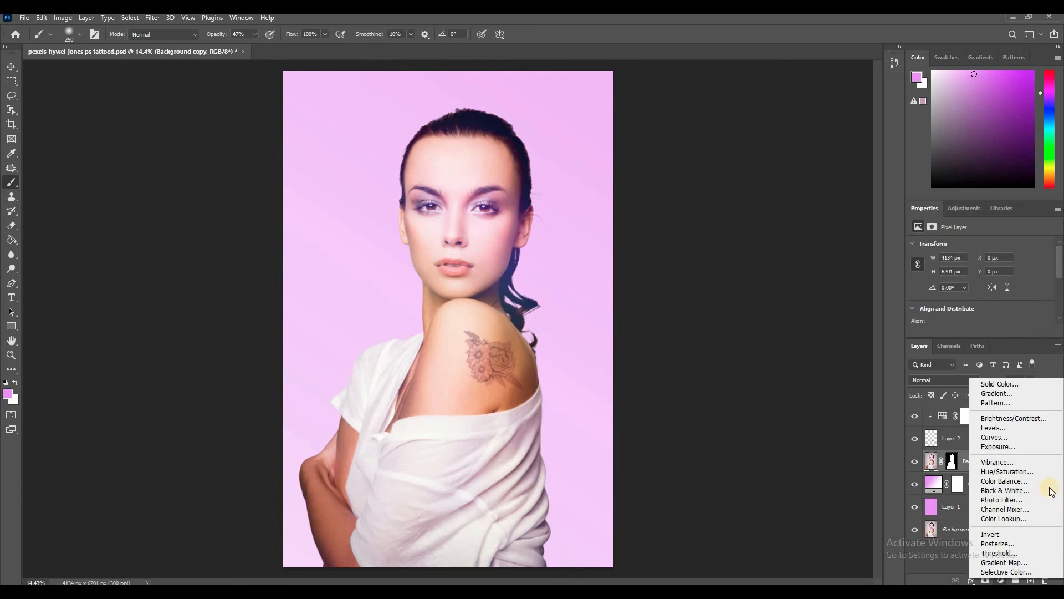
{"action": "left_click", "coordinate": [1016, 438]}
{"action": "left_click_drag", "start_coordinate": [992, 272], "coordinate": [977, 259]}
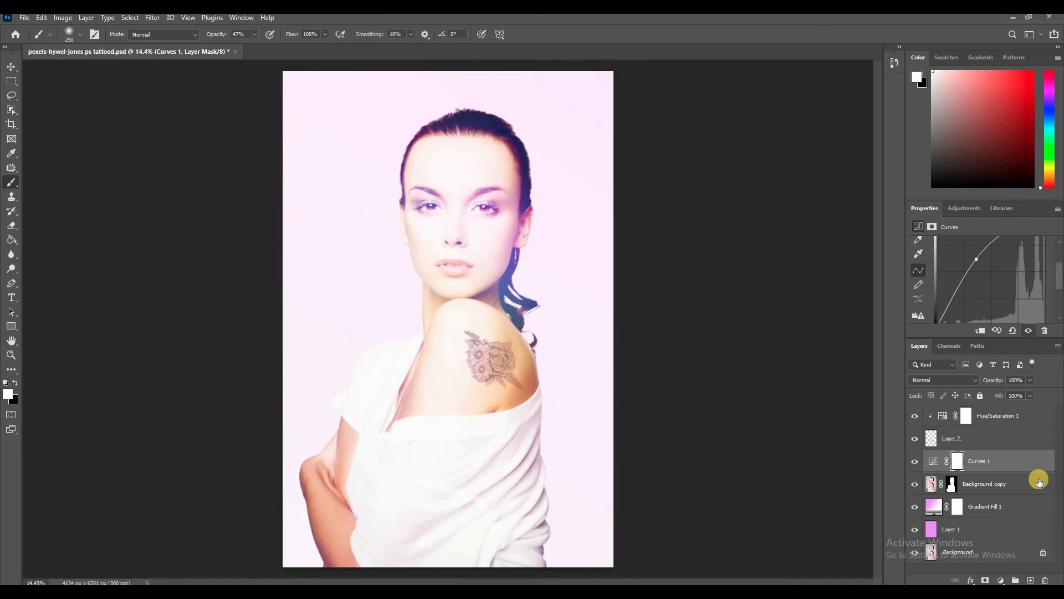
{"action": "left_click", "coordinate": [972, 468], "text": "alt"}
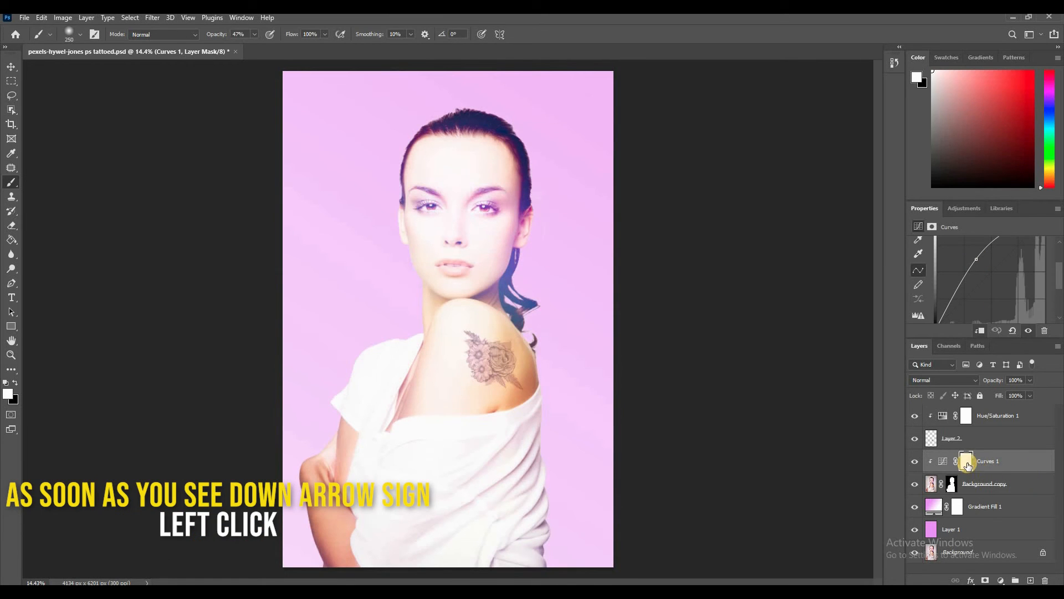
{"action": "left_click", "coordinate": [971, 468]}
{"action": "key", "text": "ctrl+i"}
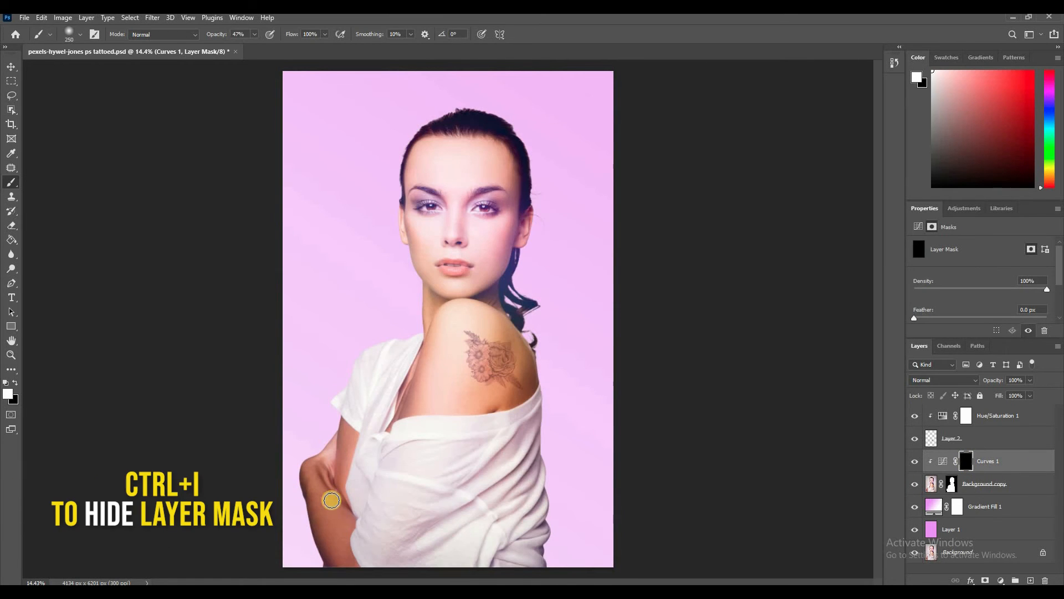
Step: Paint white on the Curves mask over the woman's forearm and tattooed shoulder at 41% opacity, with 500 and 400 px brushes
{"action": "key", "text": "bracketright"}
{"action": "key", "text": "bracketright"}
{"action": "key", "text": "bracketright"}
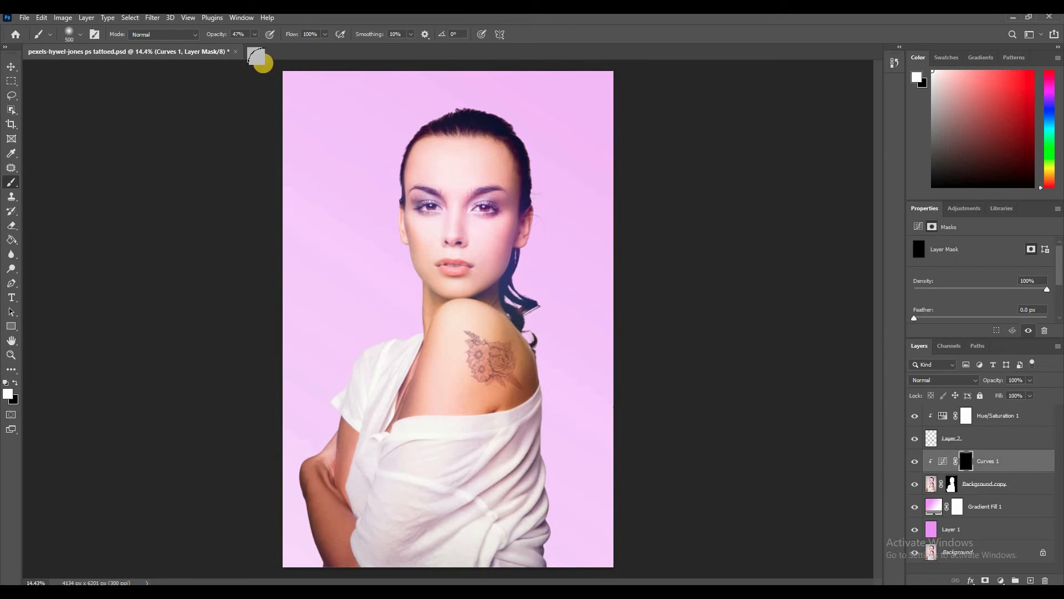
{"action": "left_click_drag", "start_coordinate": [254, 34], "coordinate": [266, 34]}
{"action": "mouse_move", "coordinate": [320, 485]}
{"action": "left_mouse_down"}
{"action": "mouse_move", "coordinate": [316, 469]}
{"action": "mouse_move", "coordinate": [344, 558]}
{"action": "mouse_move", "coordinate": [337, 456]}
{"action": "left_mouse_up"}
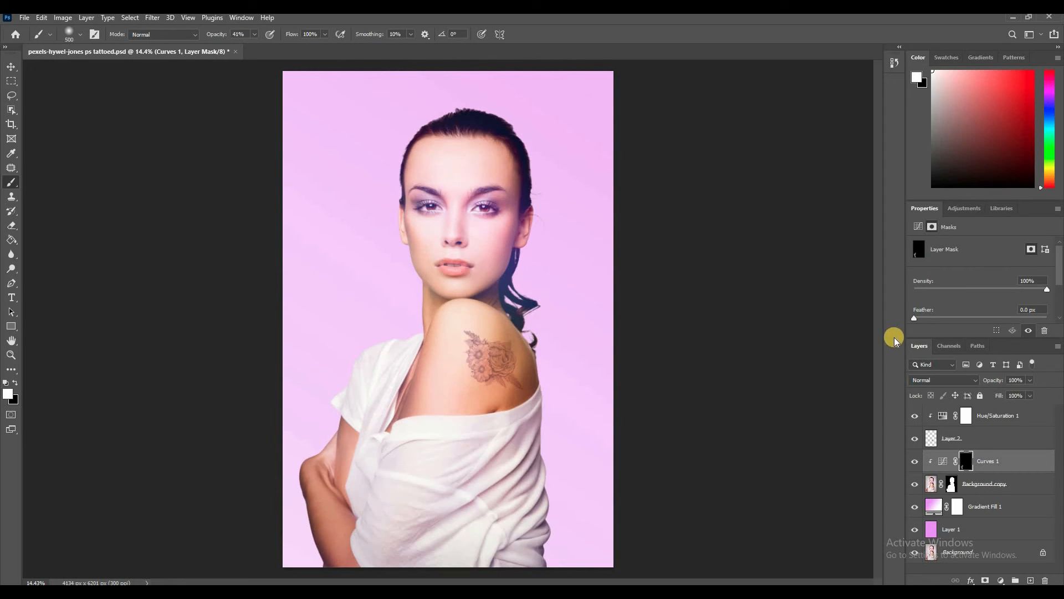
{"action": "key", "text": "bracketleft"}
{"action": "left_click_drag", "start_coordinate": [521, 368], "coordinate": [502, 392]}
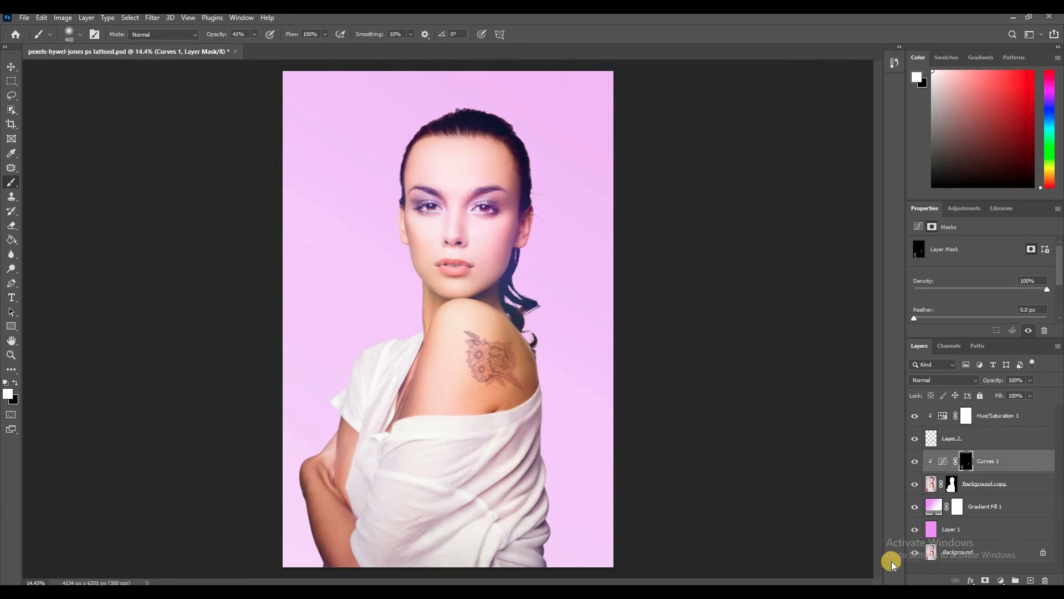
Step: Paint a subtle highlight on the Curves mask with a 90 px brush at 15% opacity and save the document
{"action": "left_click", "coordinate": [238, 34]}
{"action": "type", "text": "15"}
{"action": "scroll", "coordinate": [407, 400], "scroll_direction": "up", "scroll_amount": 5}
{"action": "scroll", "coordinate": [408, 400], "scroll_direction": "up", "scroll_amount": 2}
{"action": "key", "text": "bracketleft"}
{"action": "key", "text": "bracketleft"}
{"action": "key", "text": "bracketleft"}
{"action": "key", "text": "bracketleft"}
{"action": "key", "text": "bracketleft"}
{"action": "key", "text": "bracketleft"}
{"action": "key", "text": "bracketleft"}
{"action": "key", "text": "bracketleft"}
{"action": "mouse_move", "coordinate": [394, 374]}
{"action": "left_mouse_down"}
{"action": "mouse_move", "coordinate": [309, 523]}
{"action": "mouse_move", "coordinate": [426, 285]}
{"action": "mouse_move", "coordinate": [357, 490]}
{"action": "mouse_move", "coordinate": [351, 466]}
{"action": "left_mouse_up"}
{"action": "scroll", "coordinate": [269, 403], "scroll_direction": "down", "scroll_amount": 4}
{"action": "scroll", "coordinate": [269, 403], "scroll_direction": "down", "scroll_amount": 1}
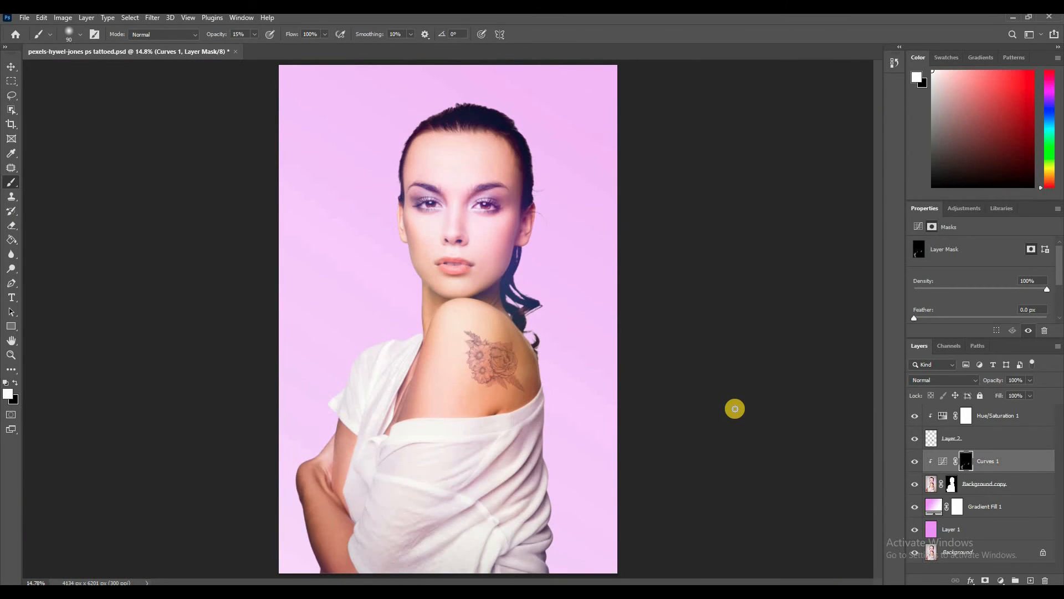
{"action": "key", "text": "ctrl+s"}
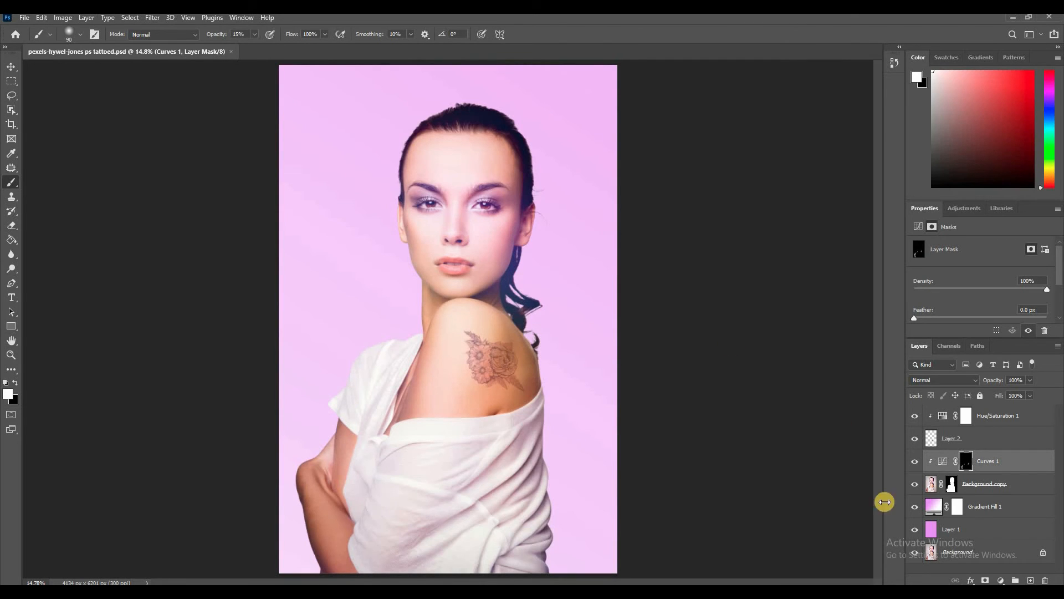
Step: Compare the edited portrait with the original by repeatedly isolating the Background layer and restoring the other layers
{"action": "left_click", "coordinate": [915, 553], "text": "alt"}
{"action": "left_click", "coordinate": [915, 552], "text": "alt"}
{"action": "left_click", "coordinate": [916, 552], "text": "alt"}
{"action": "left_click", "coordinate": [915, 553], "text": "alt"}
{"action": "left_click", "coordinate": [916, 553], "text": "alt"}
{"action": "left_click", "coordinate": [915, 553], "text": "alt"}
{"action": "left_click", "coordinate": [915, 552], "text": "alt"}
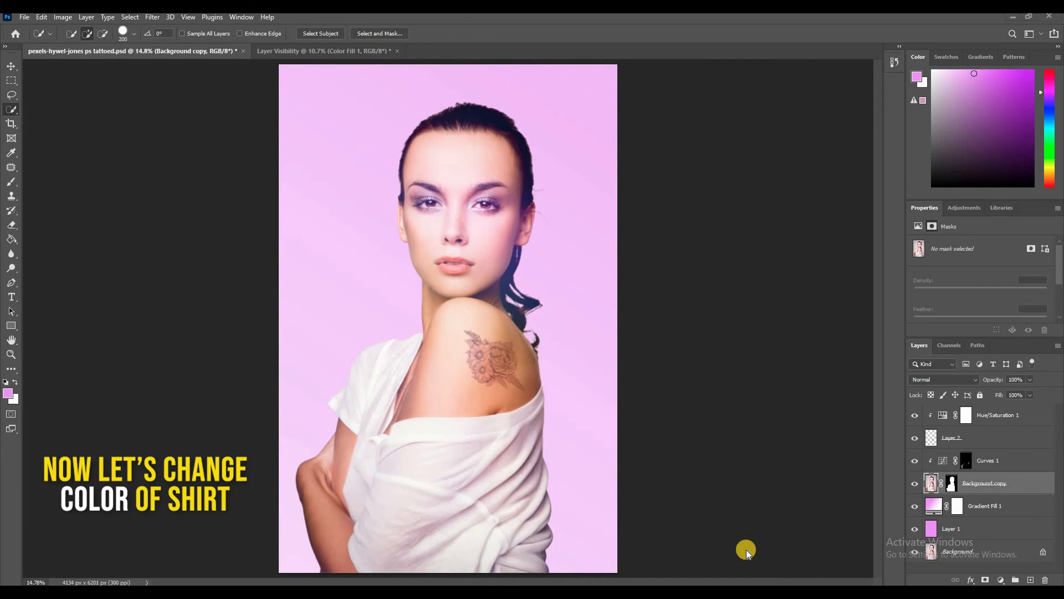
Step: Select the woman's entire white shirt on the Background copy layer's image, not its mask, with the Quick Selection tool
{"action": "left_click", "coordinate": [933, 486]}
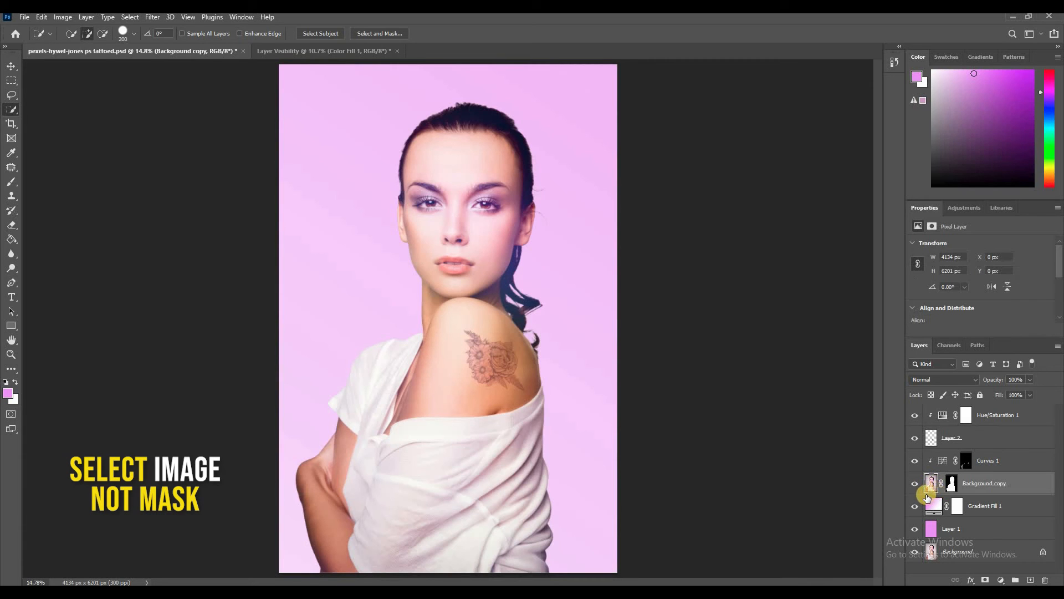
{"action": "left_click", "coordinate": [13, 110]}
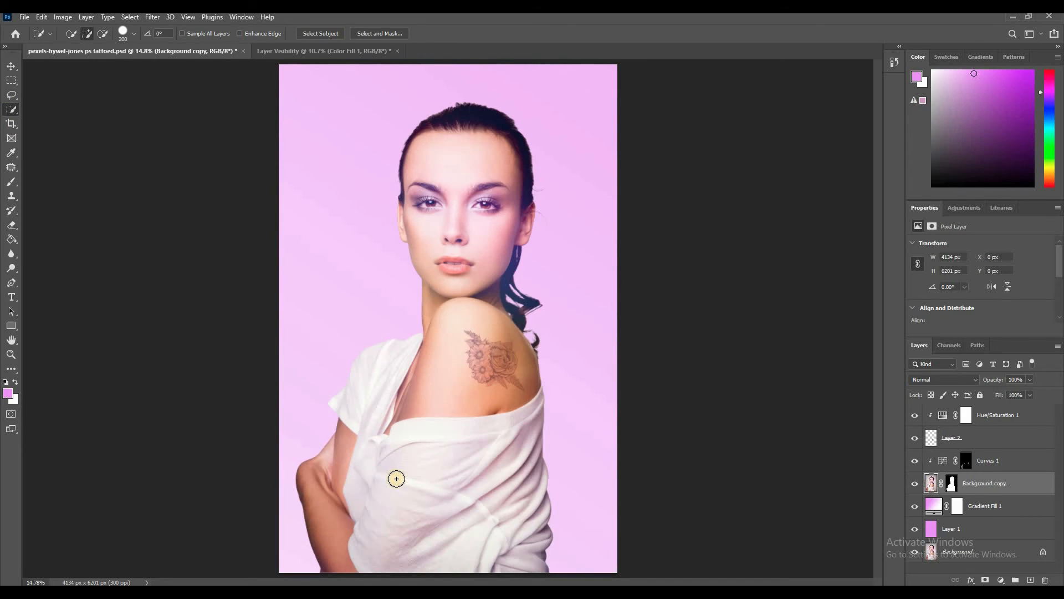
{"action": "mouse_move", "coordinate": [397, 490]}
{"action": "left_mouse_down"}
{"action": "mouse_move", "coordinate": [431, 525]}
{"action": "mouse_move", "coordinate": [450, 572]}
{"action": "mouse_move", "coordinate": [478, 558]}
{"action": "left_mouse_up"}
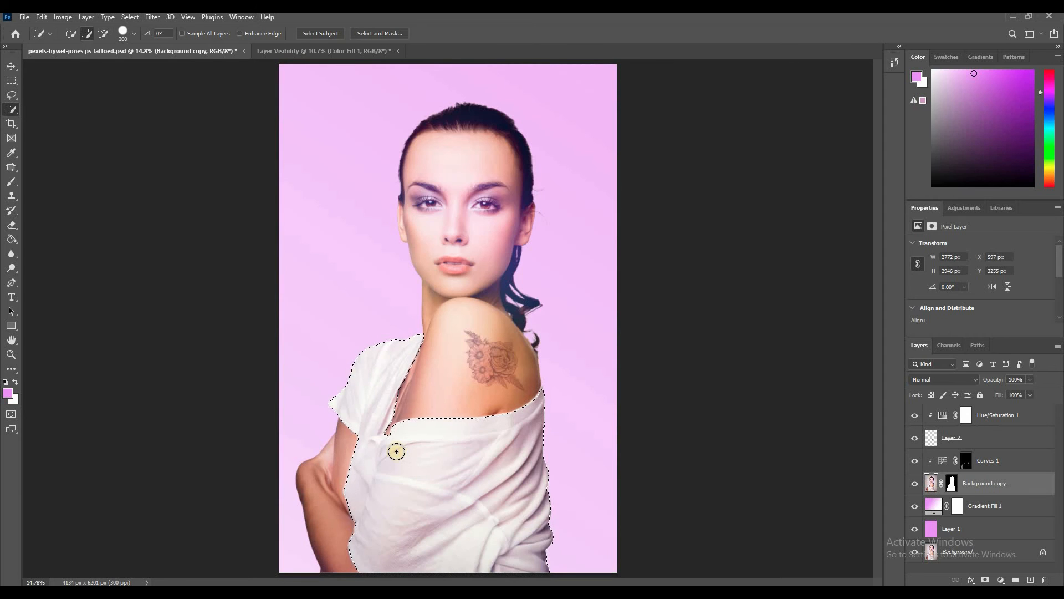
{"action": "left_click", "coordinate": [618, 523]}
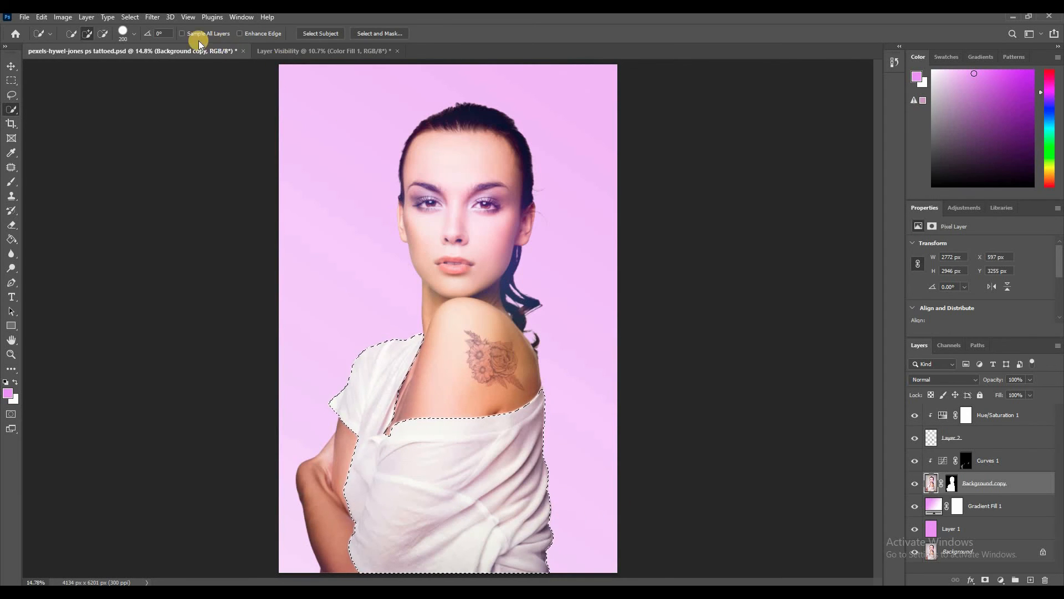
Step: Expand the shirt selection by 2 pixels, copy it from Background copy to a new layer and check that layer in isolation
{"action": "left_click", "coordinate": [134, 17]}
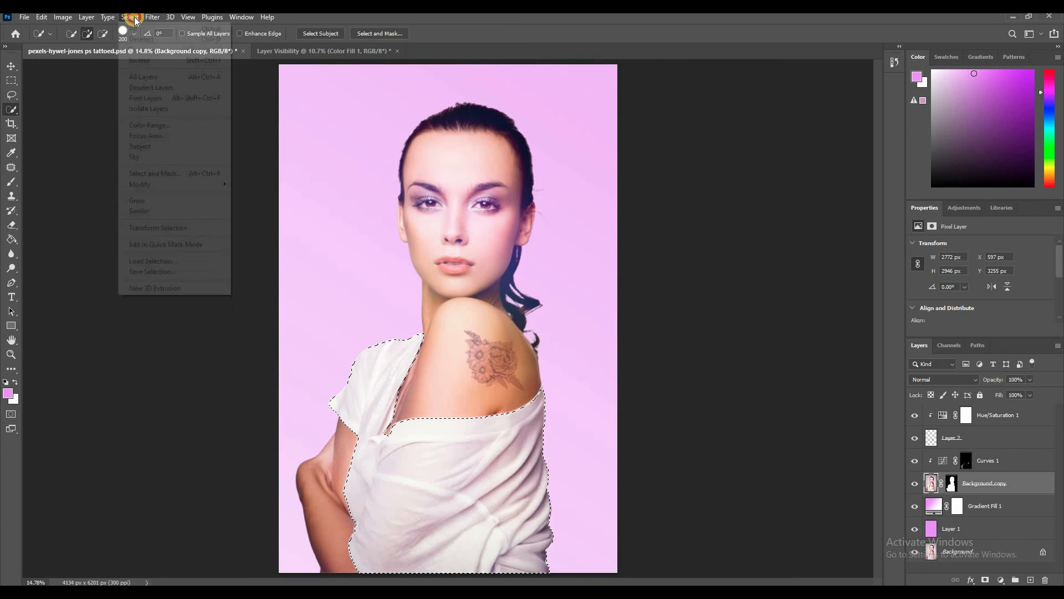
{"action": "left_click", "coordinate": [184, 185]}
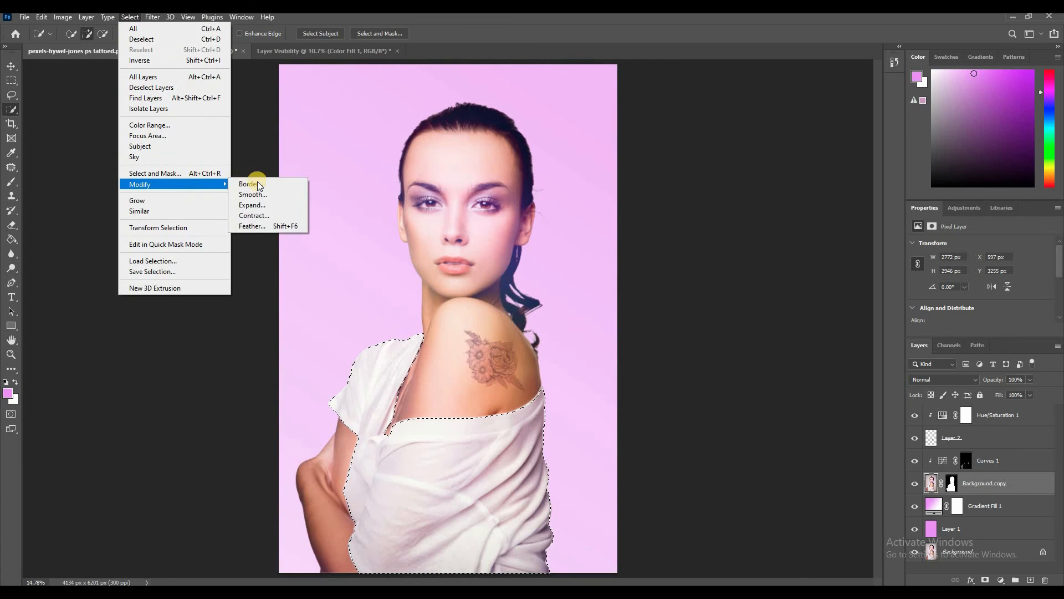
{"action": "left_click", "coordinate": [250, 205]}
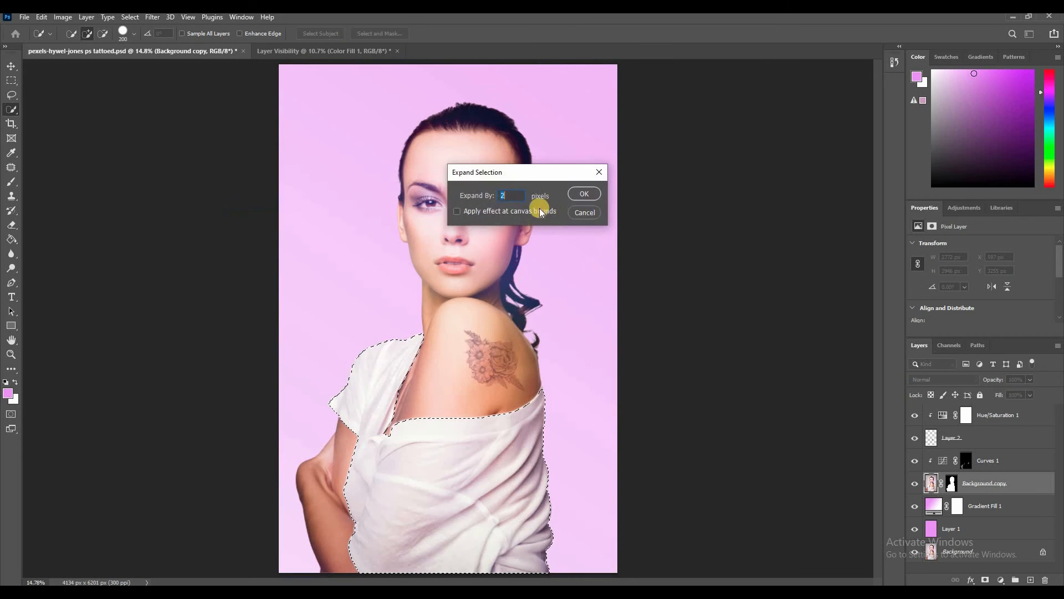
{"action": "left_click", "coordinate": [583, 194]}
{"action": "left_click", "coordinate": [924, 477]}
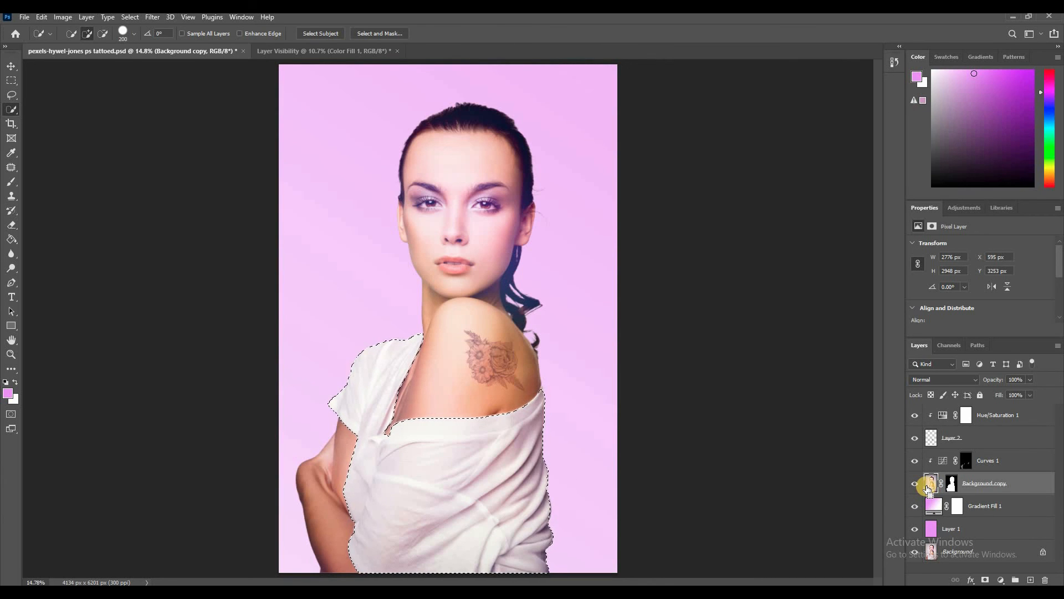
{"action": "key", "text": "ctrl+j"}
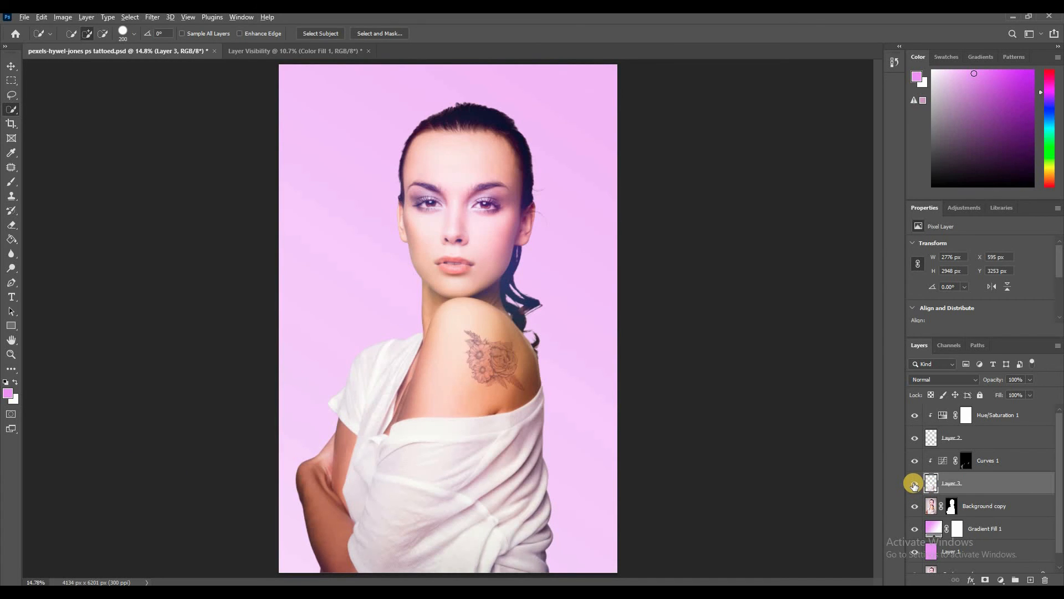
{"action": "left_click", "coordinate": [914, 486], "text": "alt"}
{"action": "left_click", "coordinate": [915, 485], "text": "alt"}
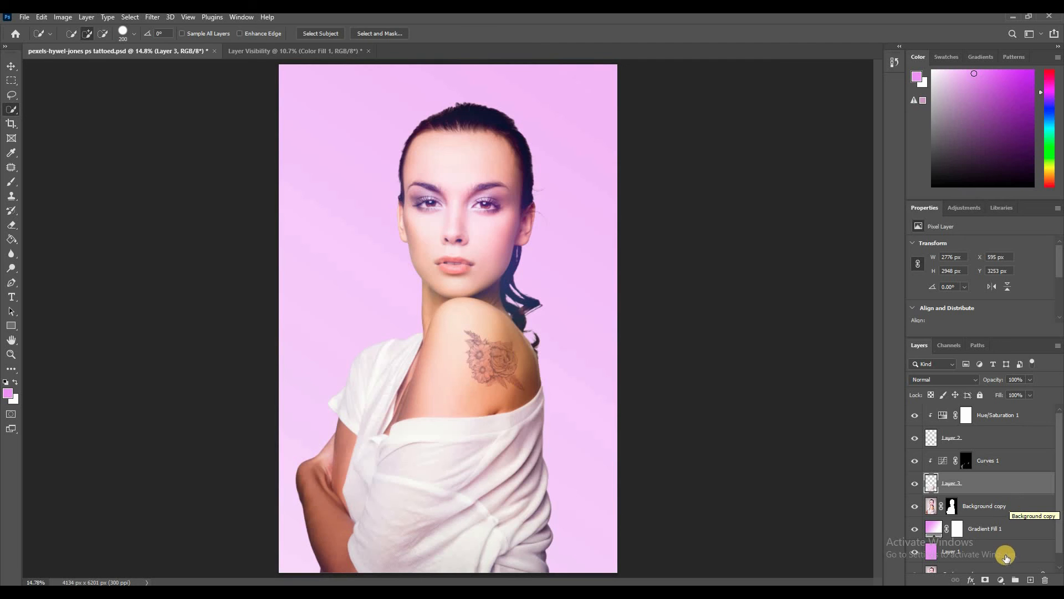
Step: Add a Solid Color fill of d990f7 clipped to the shirt layer and set its blend mode to Linear Burn
{"action": "left_click", "coordinate": [1002, 580]}
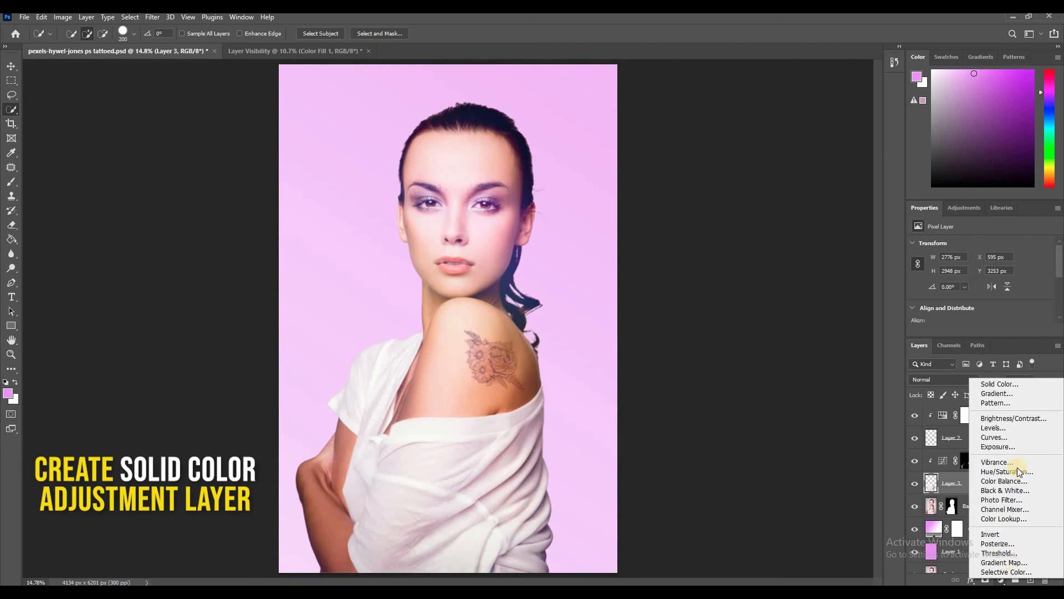
{"action": "left_click", "coordinate": [998, 384]}
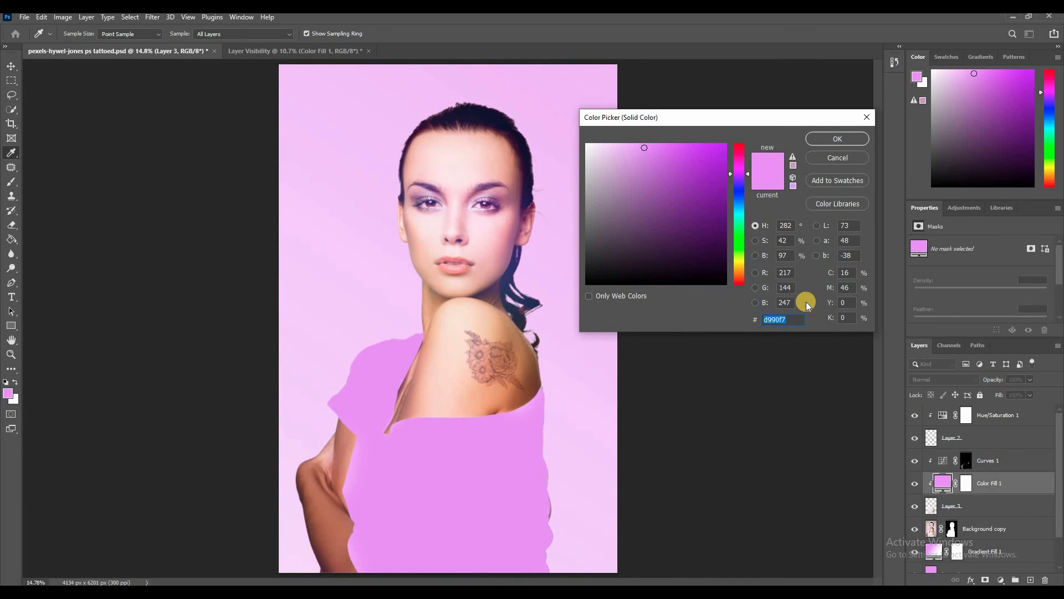
{"action": "left_click", "coordinate": [837, 139]}
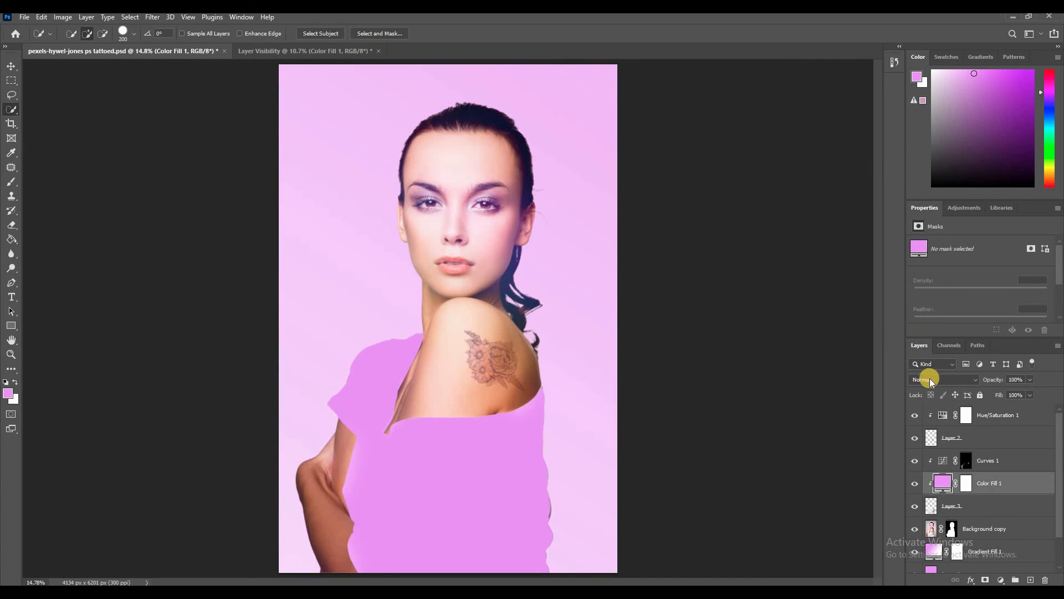
{"action": "left_click", "coordinate": [966, 381]}
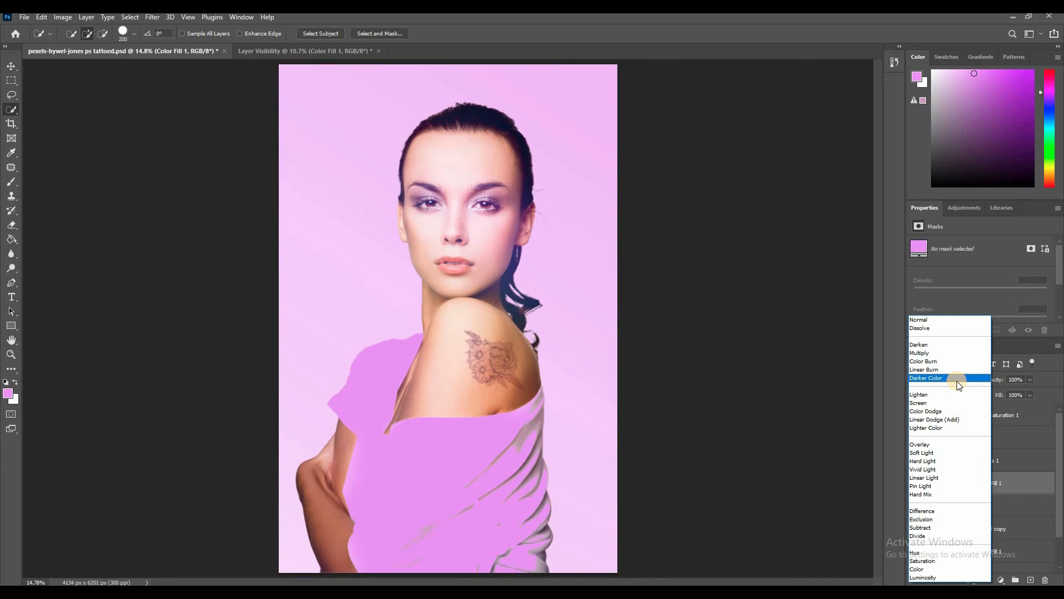
{"action": "left_click", "coordinate": [942, 370]}
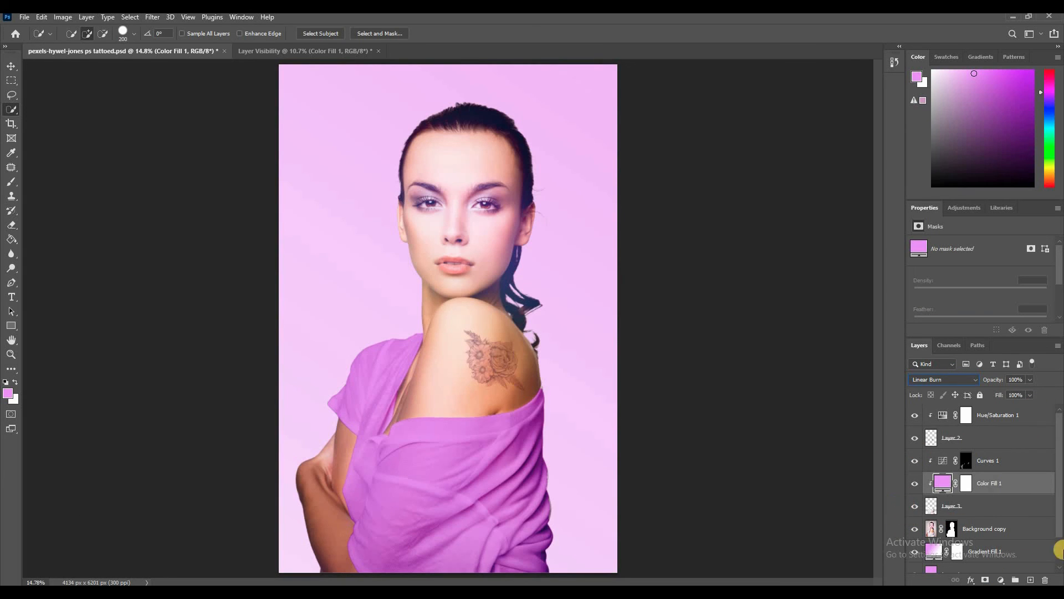
{"action": "scroll", "coordinate": [1056, 506], "scroll_direction": "down", "scroll_amount": 1}
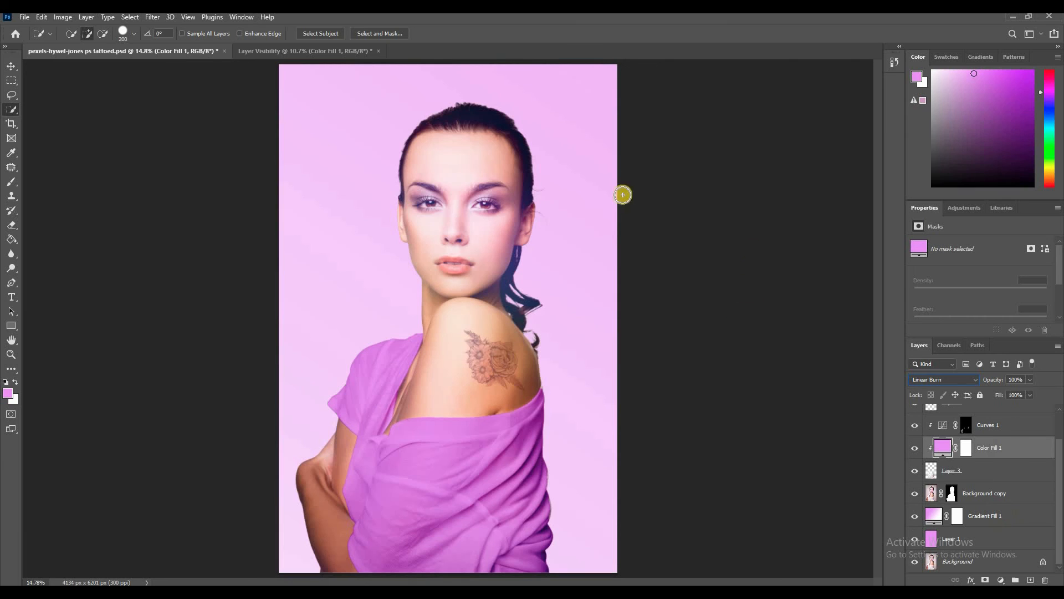
Step: Lower the Fill of the shirt's Color Fill 1 layer to 76%
{"action": "left_click", "coordinate": [11, 66]}
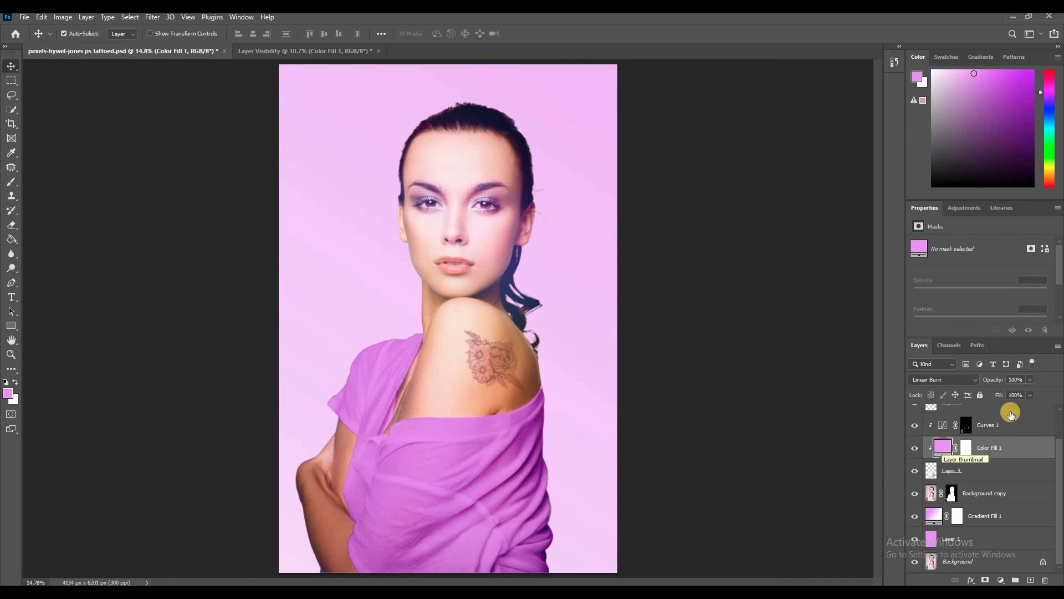
{"action": "left_click", "coordinate": [1029, 380]}
{"action": "left_click", "coordinate": [1031, 393]}
{"action": "left_click", "coordinate": [1030, 380]}
{"action": "left_click", "coordinate": [1030, 395]}
{"action": "left_click_drag", "start_coordinate": [1032, 410], "coordinate": [1013, 411]}
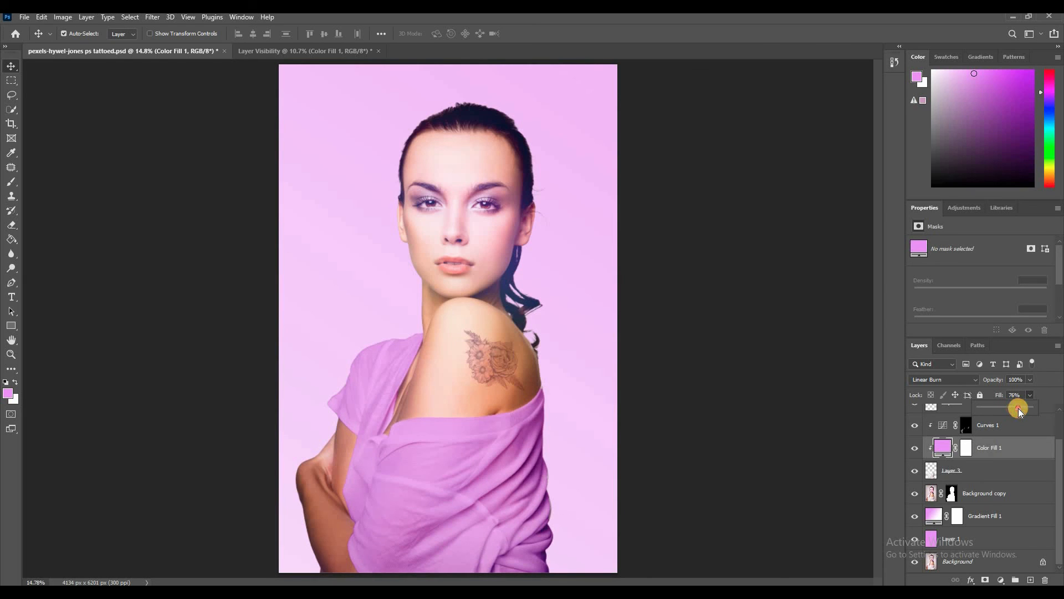
{"action": "left_click", "coordinate": [1048, 397]}
Step: Try several hues and shades for the shirt's Color Fill 1 layer and apply a light coral pink
{"action": "double_click", "coordinate": [944, 447]}
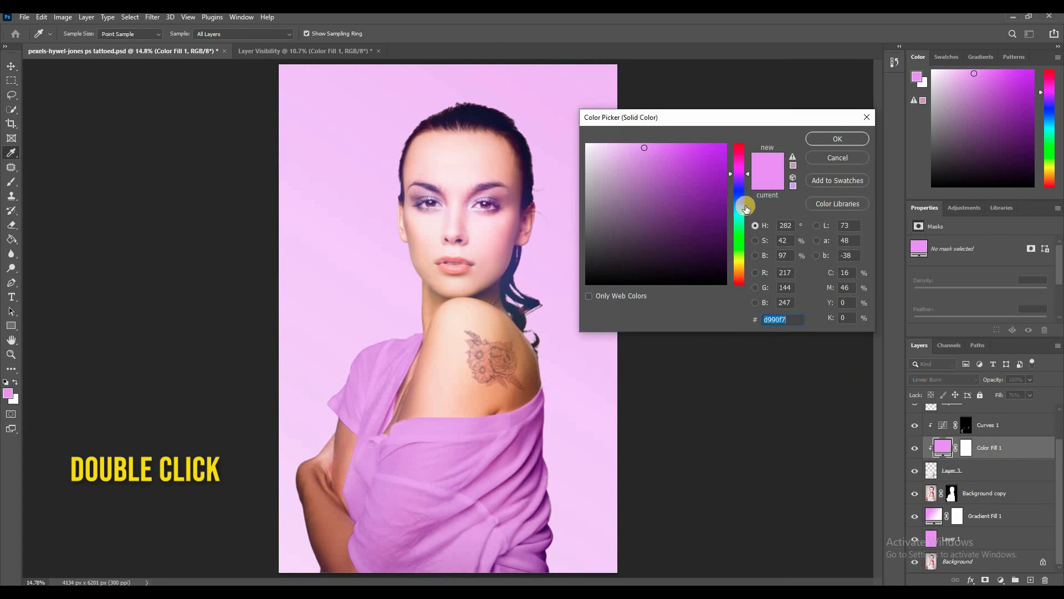
{"action": "mouse_move", "coordinate": [744, 178]}
{"action": "left_mouse_down"}
{"action": "mouse_move", "coordinate": [735, 156]}
{"action": "mouse_move", "coordinate": [701, 226]}
{"action": "mouse_move", "coordinate": [610, 252]}
{"action": "mouse_move", "coordinate": [597, 147]}
{"action": "mouse_move", "coordinate": [692, 232]}
{"action": "left_mouse_up"}
{"action": "left_click_drag", "start_coordinate": [740, 153], "coordinate": [740, 234]}
{"action": "mouse_move", "coordinate": [715, 194]}
{"action": "left_mouse_down"}
{"action": "mouse_move", "coordinate": [699, 251]}
{"action": "mouse_move", "coordinate": [711, 277]}
{"action": "mouse_move", "coordinate": [740, 272]}
{"action": "left_mouse_up"}
{"action": "mouse_move", "coordinate": [693, 200]}
{"action": "left_mouse_down"}
{"action": "mouse_move", "coordinate": [682, 180]}
{"action": "mouse_move", "coordinate": [715, 160]}
{"action": "left_mouse_up"}
{"action": "left_click", "coordinate": [739, 238]}
{"action": "mouse_move", "coordinate": [715, 222]}
{"action": "left_mouse_down"}
{"action": "mouse_move", "coordinate": [701, 250]}
{"action": "mouse_move", "coordinate": [630, 235]}
{"action": "left_mouse_up"}
{"action": "left_click", "coordinate": [743, 172]}
{"action": "mouse_move", "coordinate": [708, 191]}
{"action": "left_mouse_down"}
{"action": "mouse_move", "coordinate": [704, 255]}
{"action": "mouse_move", "coordinate": [734, 197]}
{"action": "mouse_move", "coordinate": [739, 143]}
{"action": "mouse_move", "coordinate": [708, 209]}
{"action": "mouse_move", "coordinate": [719, 242]}
{"action": "left_mouse_up"}
{"action": "left_click", "coordinate": [745, 258]}
{"action": "mouse_move", "coordinate": [740, 278]}
{"action": "left_mouse_down"}
{"action": "mouse_move", "coordinate": [740, 260]}
{"action": "mouse_move", "coordinate": [740, 273]}
{"action": "left_mouse_up"}
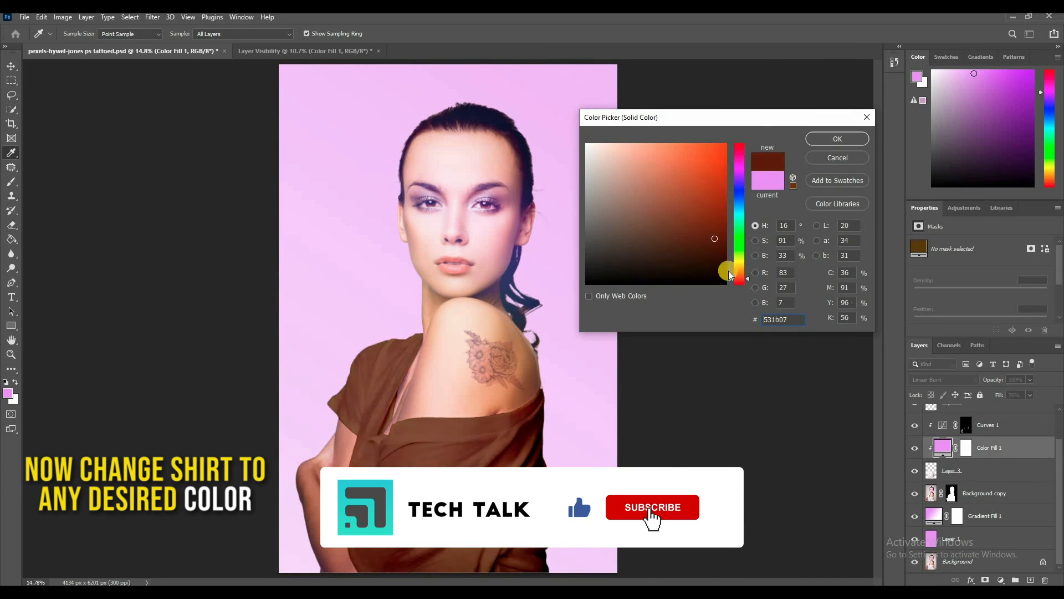
{"action": "left_click", "coordinate": [683, 194]}
{"action": "mouse_move", "coordinate": [684, 194]}
{"action": "left_mouse_down"}
{"action": "mouse_move", "coordinate": [680, 222]}
{"action": "mouse_move", "coordinate": [691, 214]}
{"action": "left_mouse_up"}
{"action": "left_click", "coordinate": [740, 159]}
{"action": "mouse_move", "coordinate": [712, 171]}
{"action": "left_mouse_down"}
{"action": "mouse_move", "coordinate": [720, 167]}
{"action": "mouse_move", "coordinate": [642, 157]}
{"action": "mouse_move", "coordinate": [697, 152]}
{"action": "mouse_move", "coordinate": [740, 169]}
{"action": "left_mouse_up"}
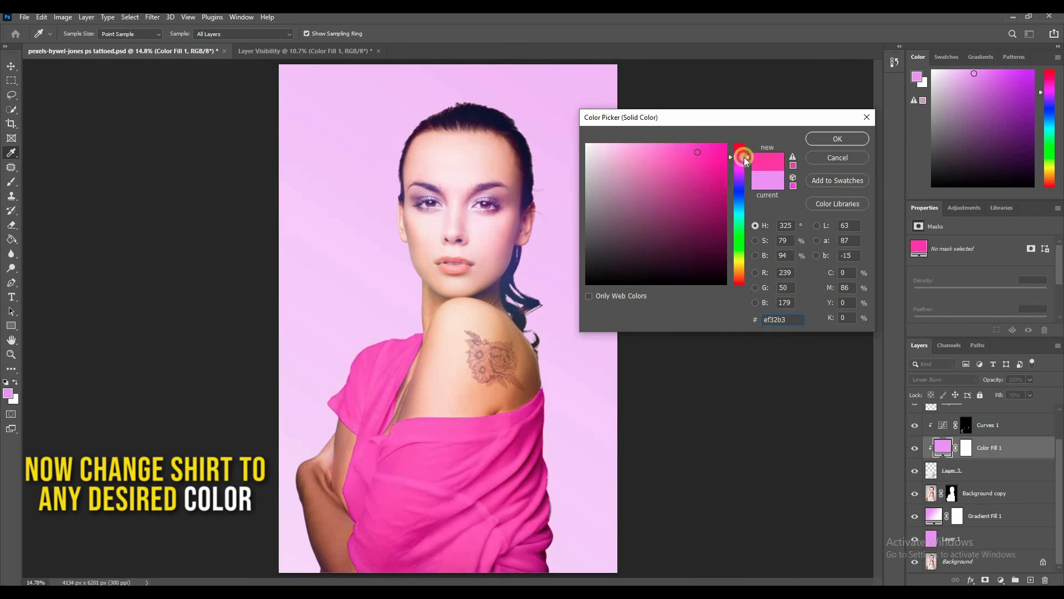
{"action": "left_click_drag", "start_coordinate": [740, 272], "coordinate": [740, 284]}
{"action": "left_click_drag", "start_coordinate": [697, 151], "coordinate": [645, 143]}
{"action": "left_click", "coordinate": [844, 138]}
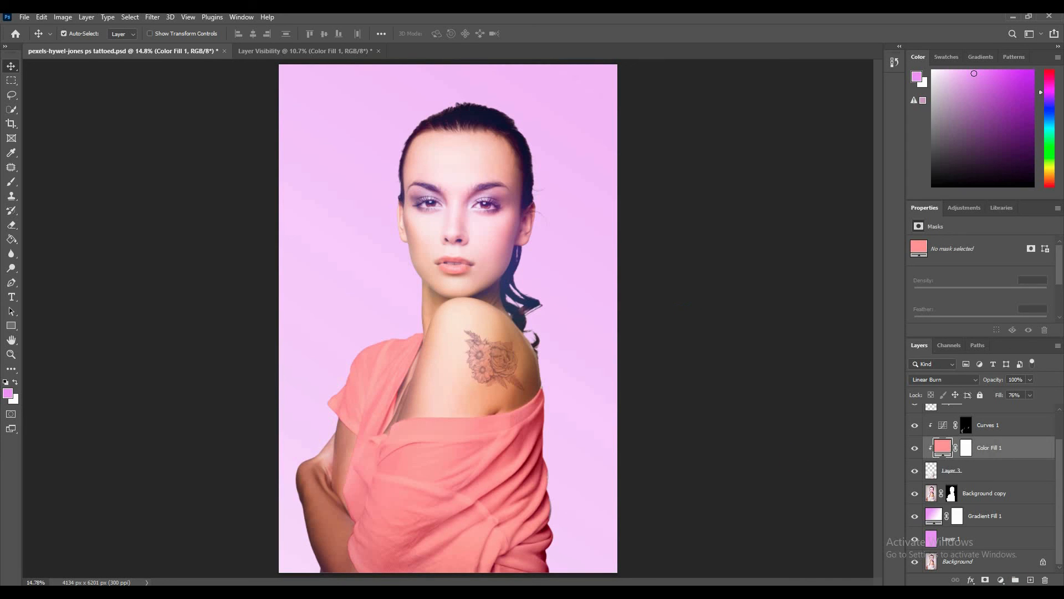
Step: Compare the shirt with and without its new color by repeatedly hiding and showing Color Fill 1
{"action": "left_click", "coordinate": [915, 453]}
{"action": "left_click", "coordinate": [915, 453]}
{"action": "left_click", "coordinate": [915, 453]}
{"action": "left_click", "coordinate": [914, 453]}
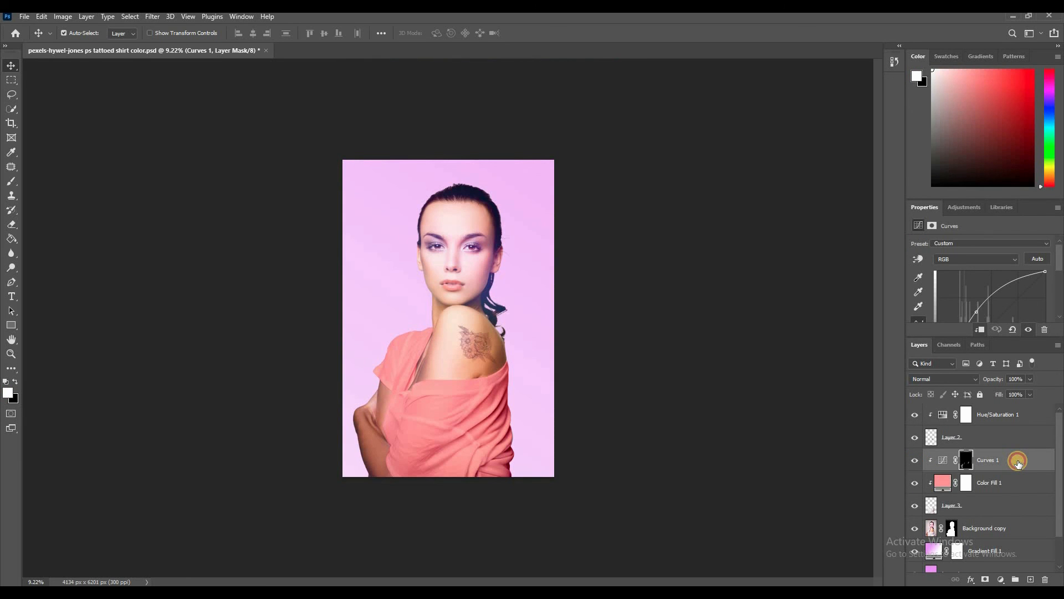
Step: Move the Curves 1 adjustment beneath the shirt layer, directly above Background copy
{"action": "left_click_drag", "start_coordinate": [1018, 463], "coordinate": [1014, 509]}
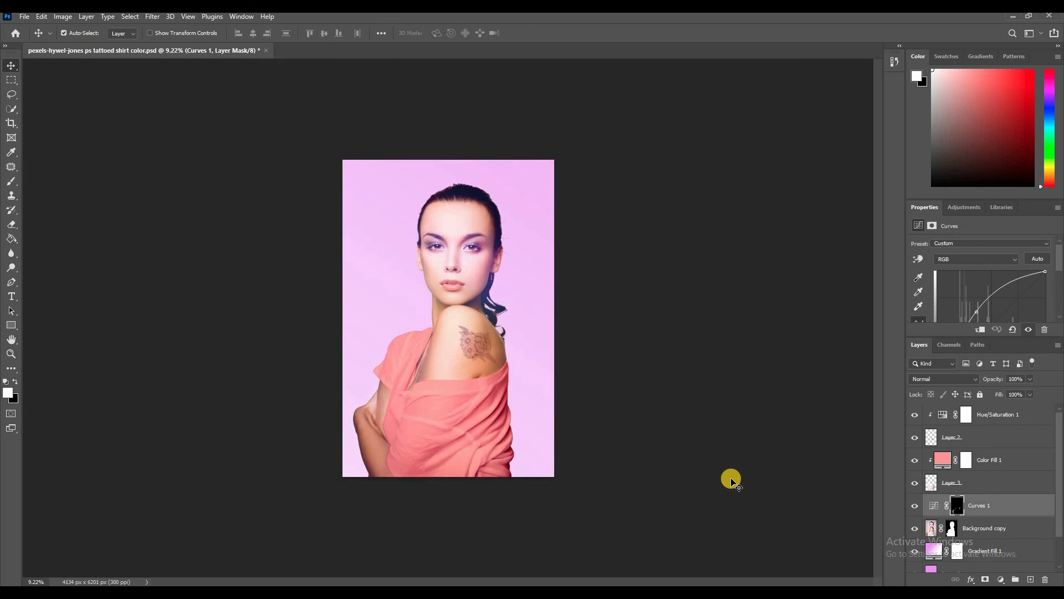
Step: Compare the finished coral-shirt portrait with the original photo by repeatedly isolating the Background layer and restoring all layers
{"action": "left_click_drag", "start_coordinate": [1059, 477], "coordinate": [1060, 535]}
{"action": "left_click", "coordinate": [915, 562]}
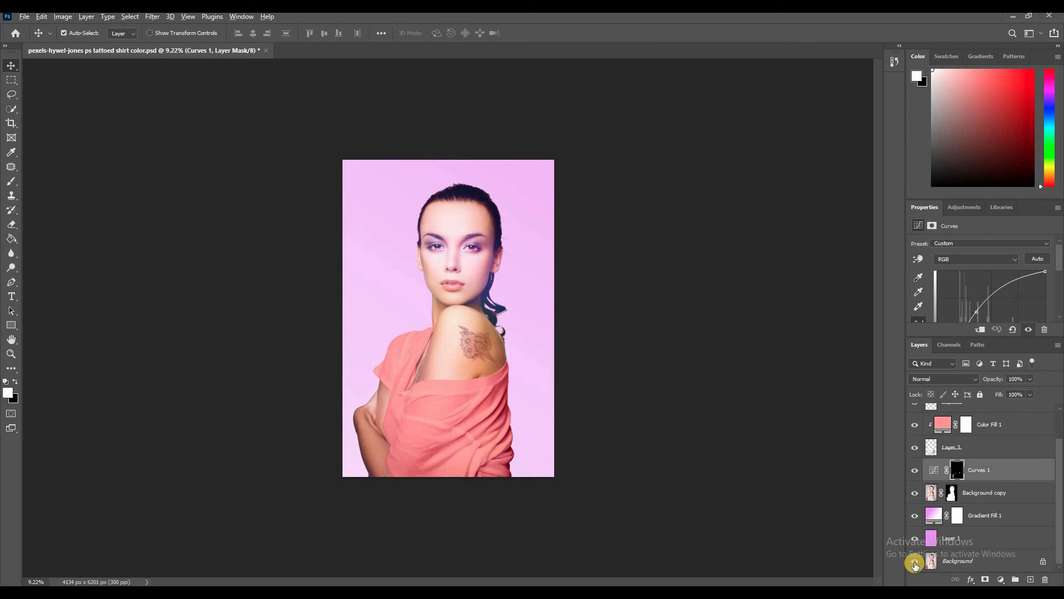
{"action": "left_click", "coordinate": [915, 564], "text": "alt"}
{"action": "left_click", "coordinate": [916, 563], "text": "alt"}
{"action": "left_click", "coordinate": [915, 564], "text": "alt"}
{"action": "left_click", "coordinate": [915, 563], "text": "alt"}
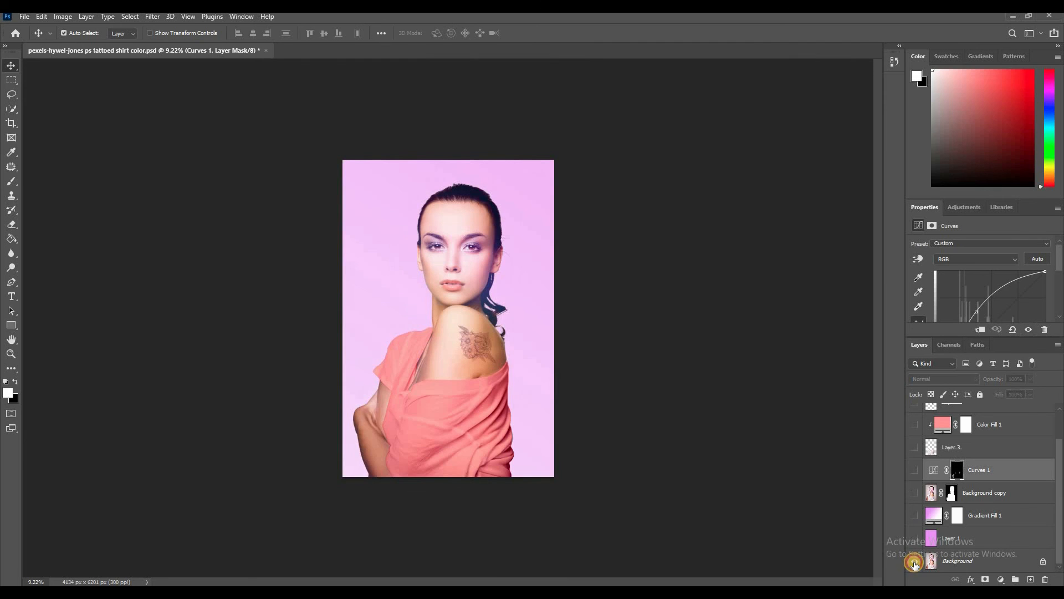
{"action": "left_click", "coordinate": [915, 563], "text": "alt"}
{"action": "left_click", "coordinate": [915, 564], "text": "alt"}
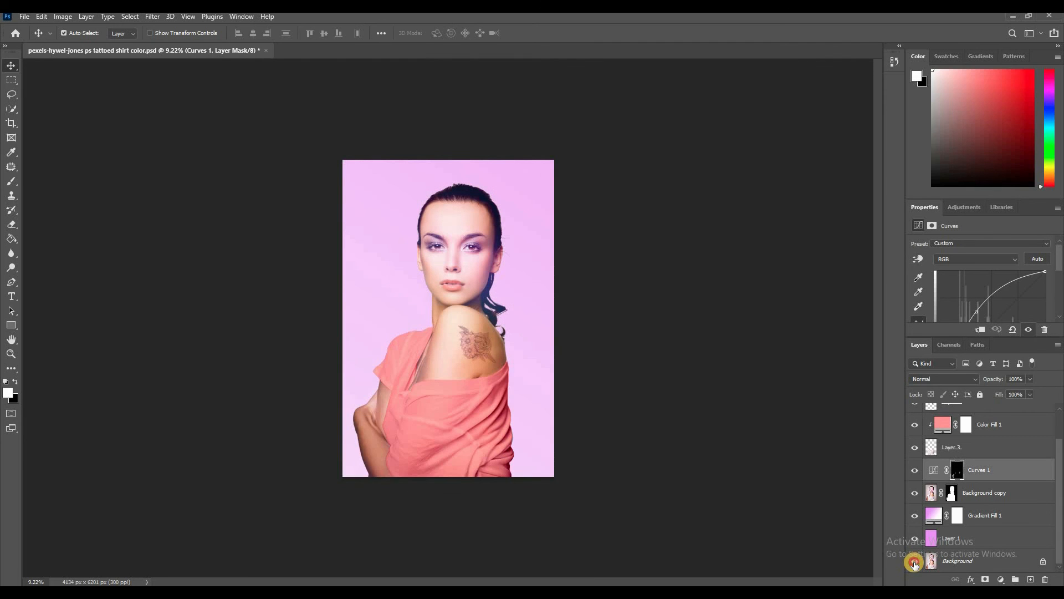
{"action": "left_click", "coordinate": [916, 563], "text": "alt"}
{"action": "left_click", "coordinate": [915, 563], "text": "alt"}
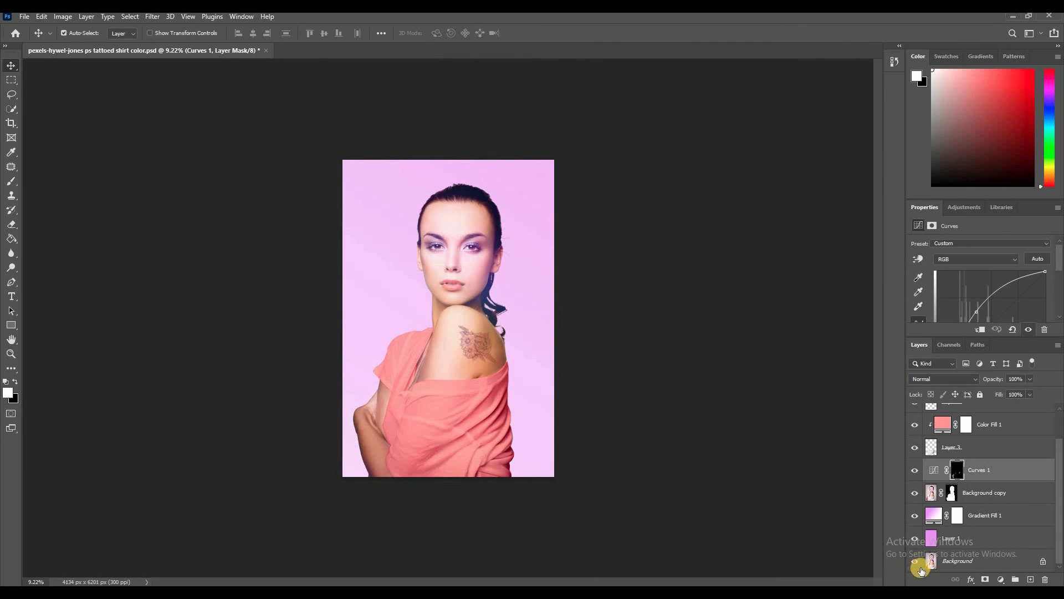